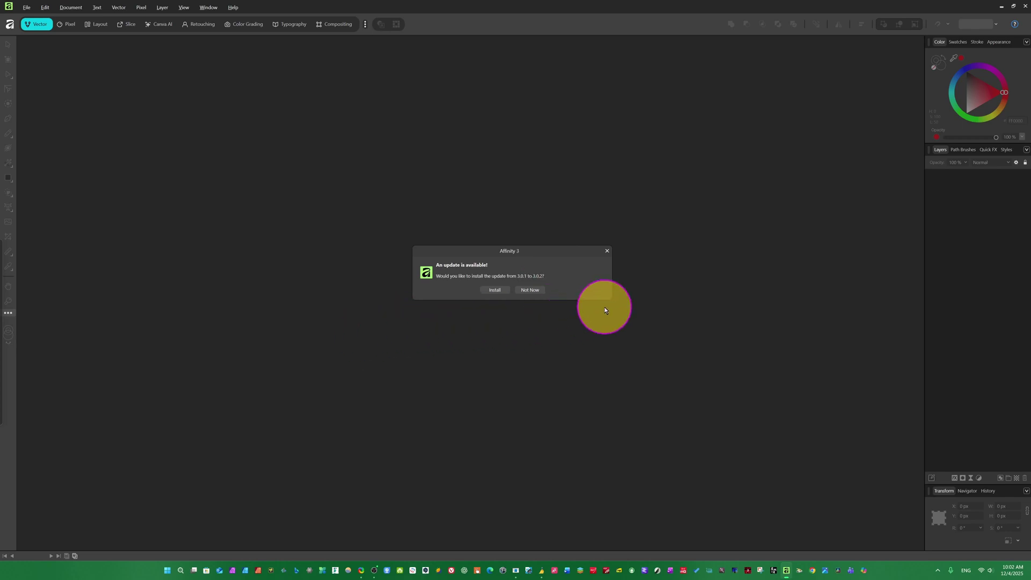
Check for program updates and install the update from 3.0.1 to 3.0.2
{"action": "left_click", "coordinate": [532, 292]}
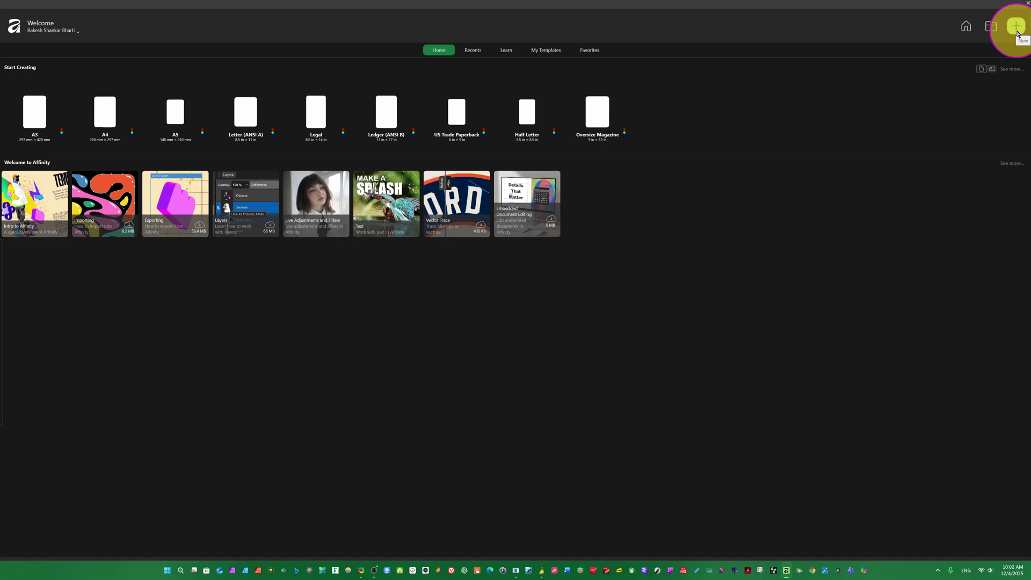
{"action": "left_click", "coordinate": [1028, 4]}
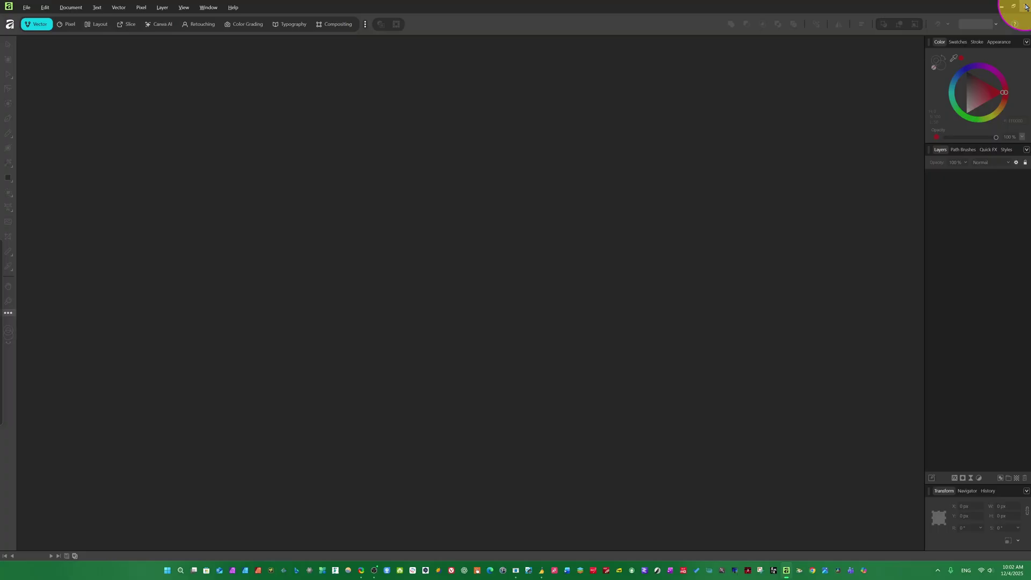
{"action": "left_click", "coordinate": [235, 9]}
{"action": "left_click", "coordinate": [257, 53]}
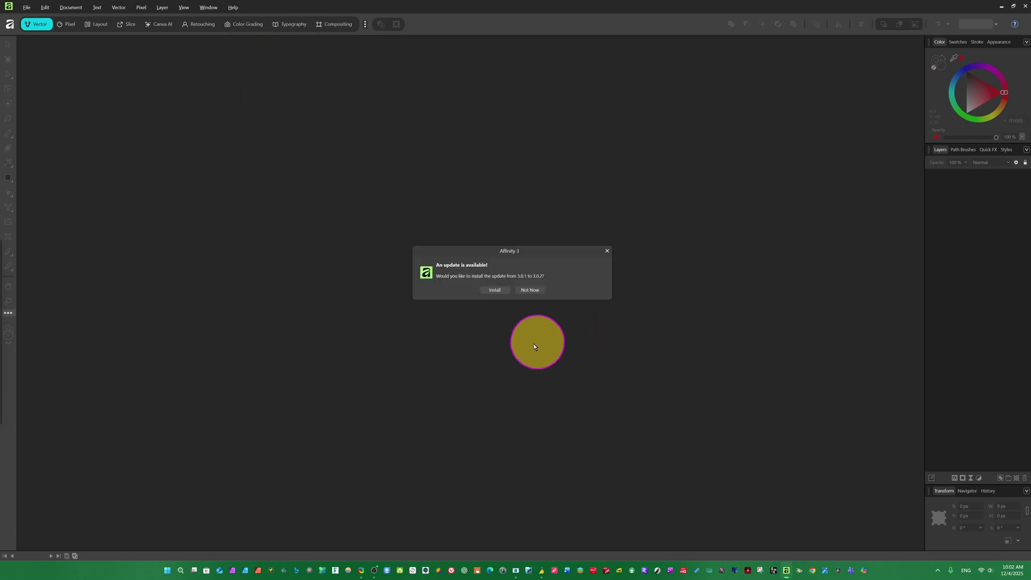
{"action": "left_click", "coordinate": [491, 292]}
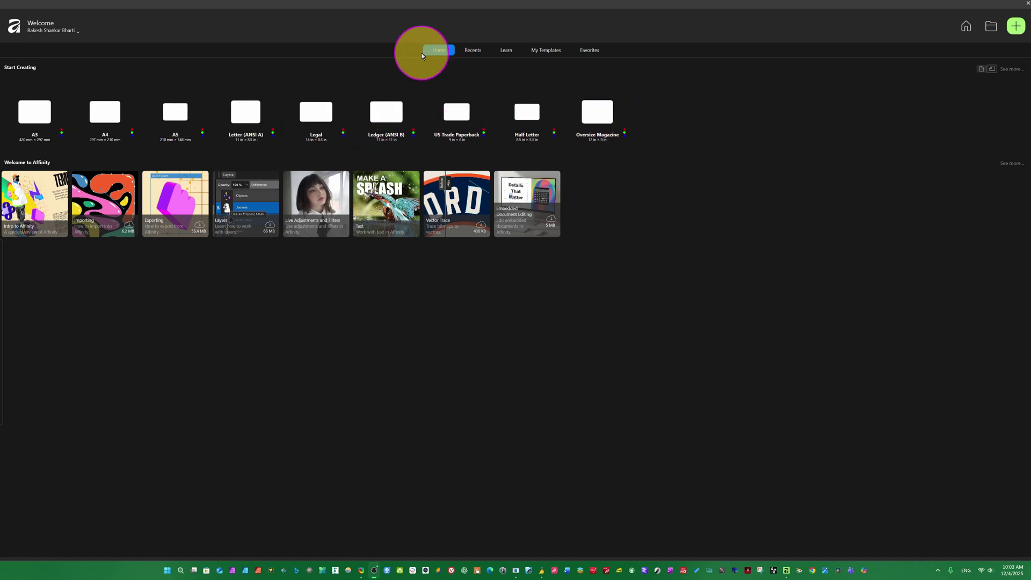
Look through the welcome screen's Recents, Learn, My Templates and Favorites pages and return to Home
{"action": "left_click", "coordinate": [477, 54]}
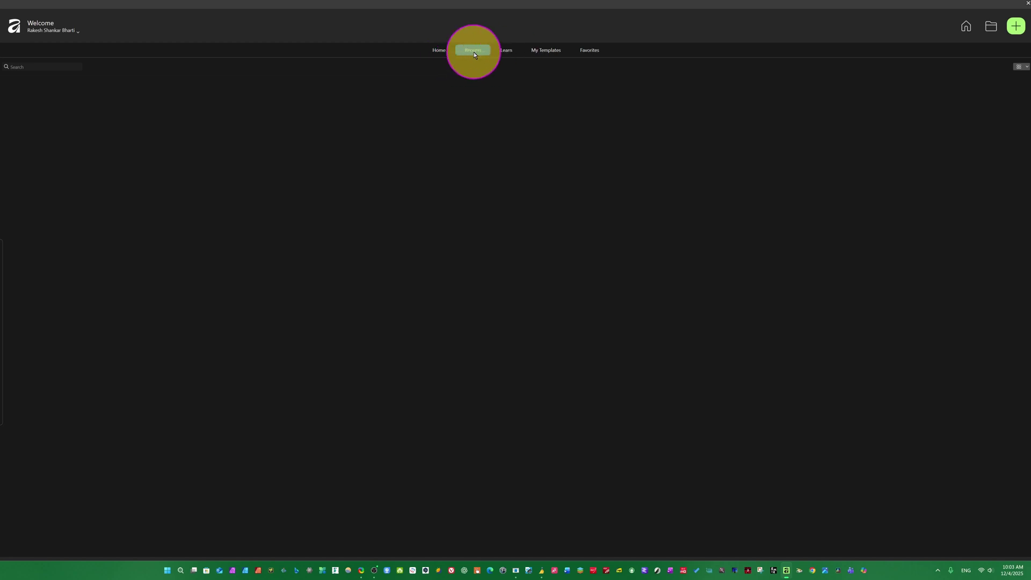
{"action": "left_click", "coordinate": [507, 50]}
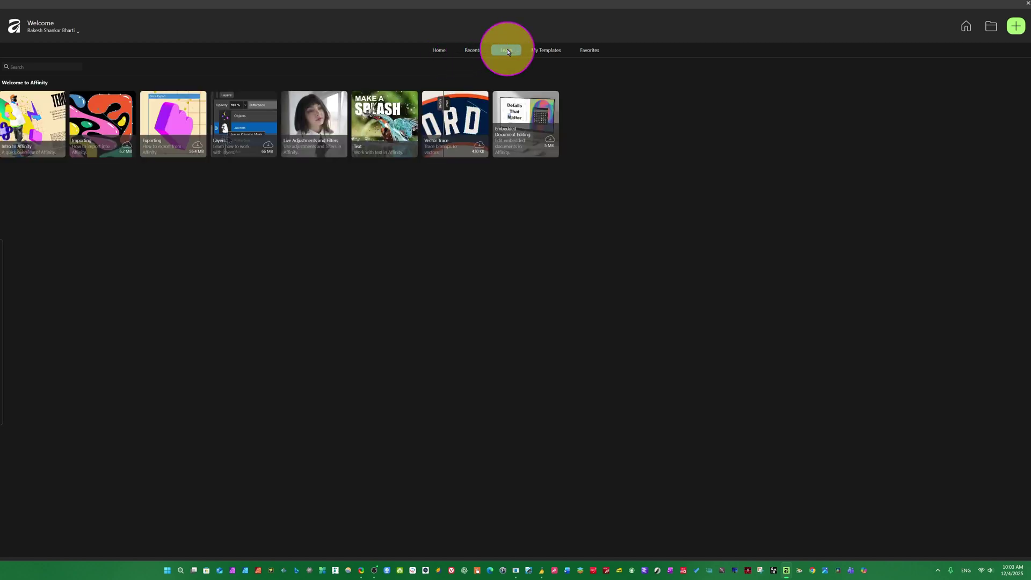
{"action": "left_click", "coordinate": [543, 51]}
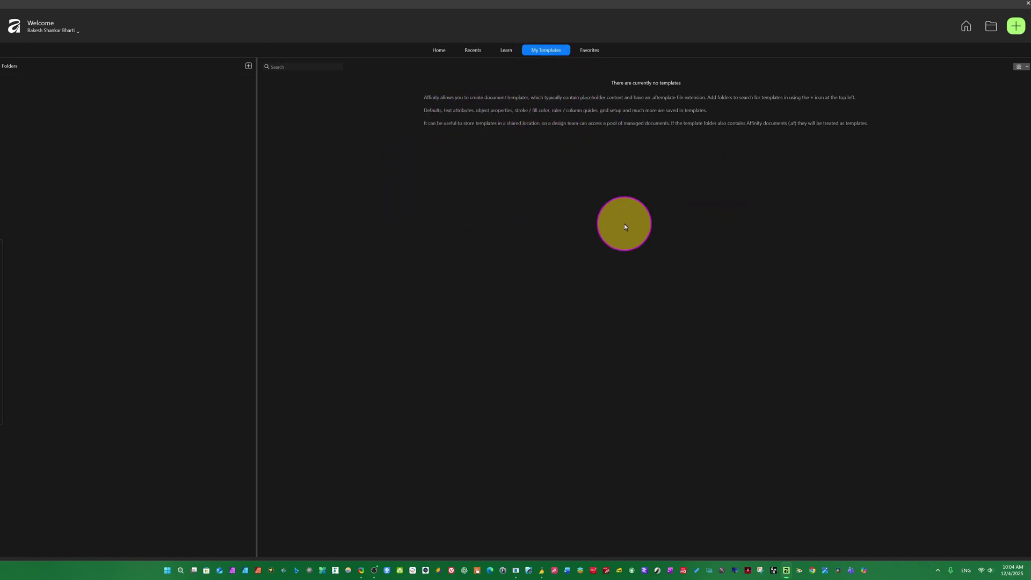
{"action": "left_click", "coordinate": [589, 53]}
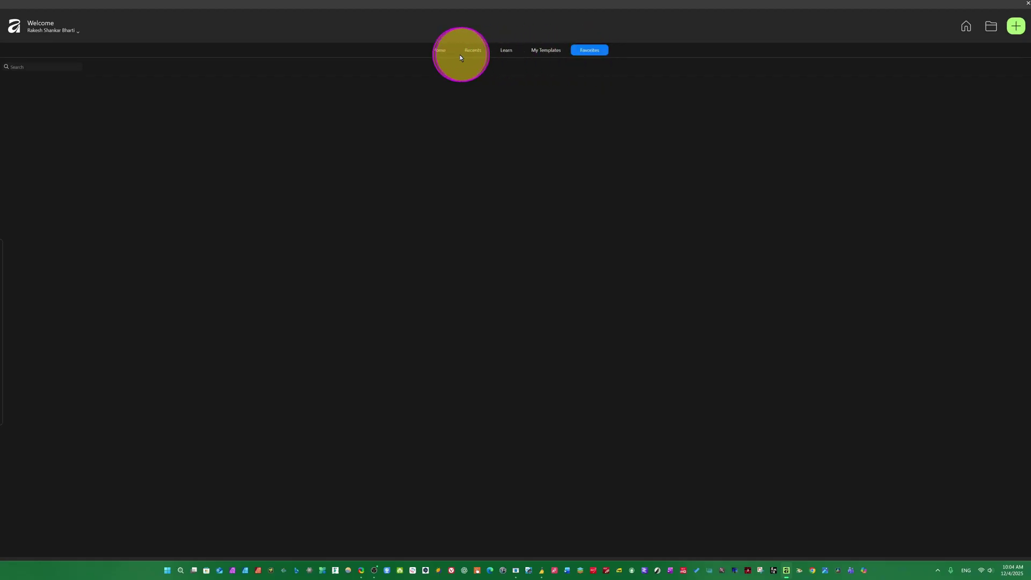
{"action": "left_click", "coordinate": [434, 49]}
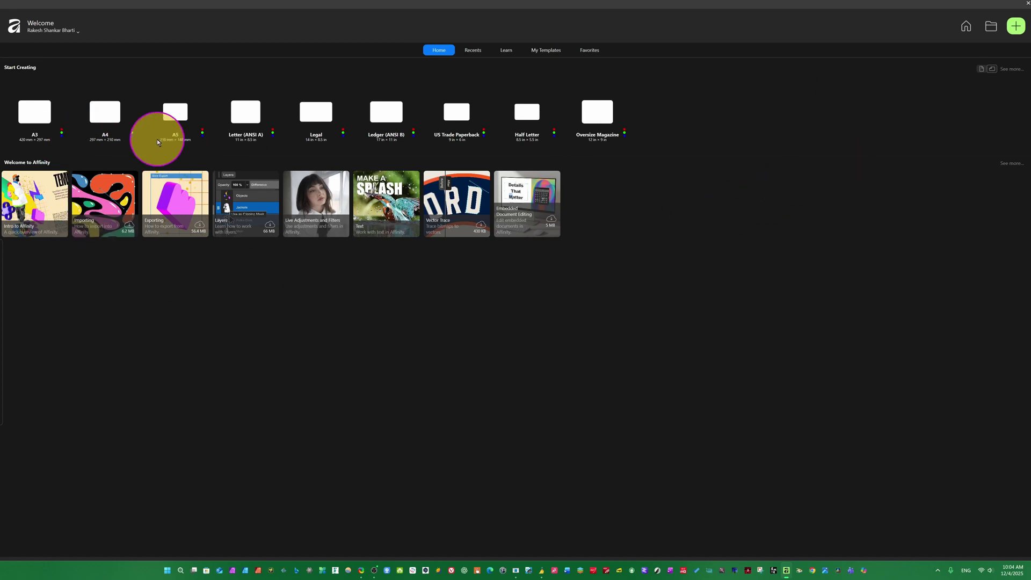
Create a new 1280 × 720 px document at 72 DPI with RGB/8 color format and artboards off
{"action": "left_click", "coordinate": [1016, 28]}
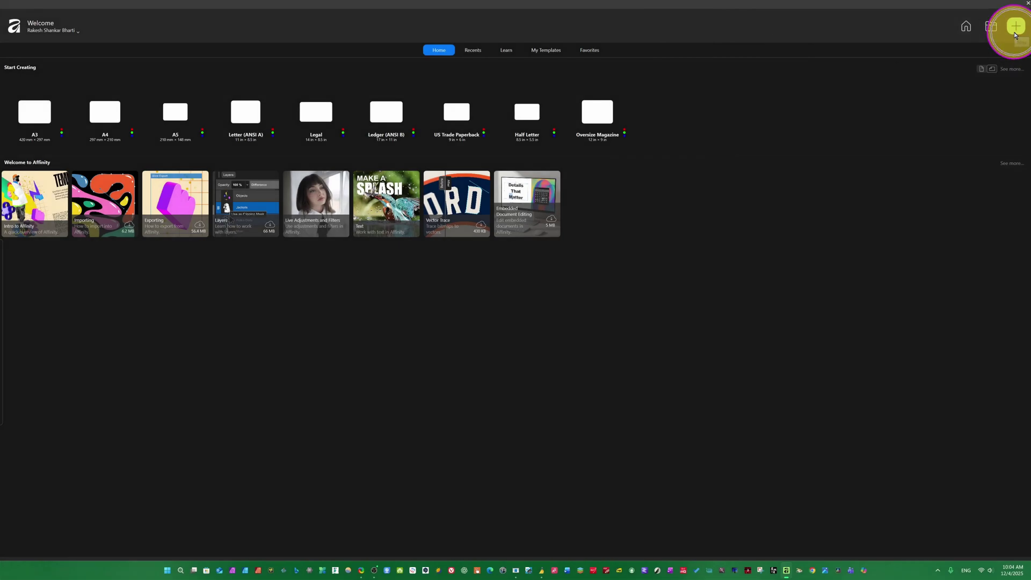
{"action": "left_click", "coordinate": [1015, 34]}
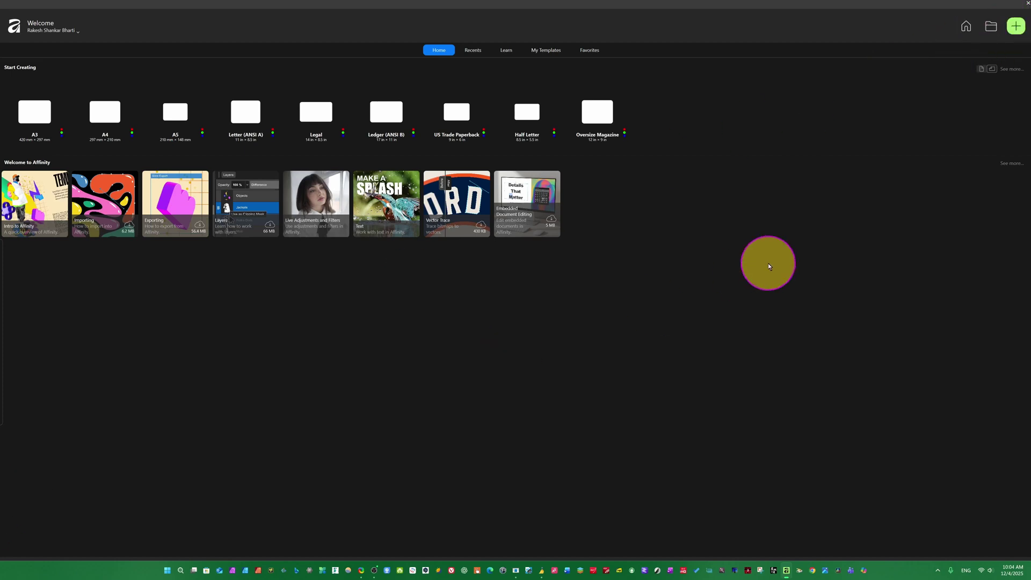
{"action": "left_click", "coordinate": [1012, 28]}
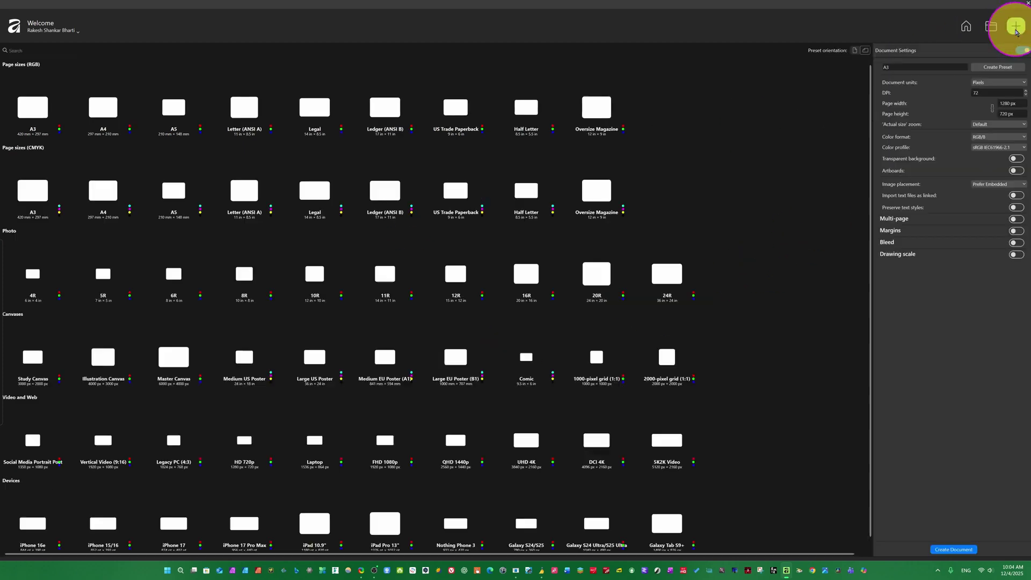
{"action": "left_click", "coordinate": [1009, 103]}
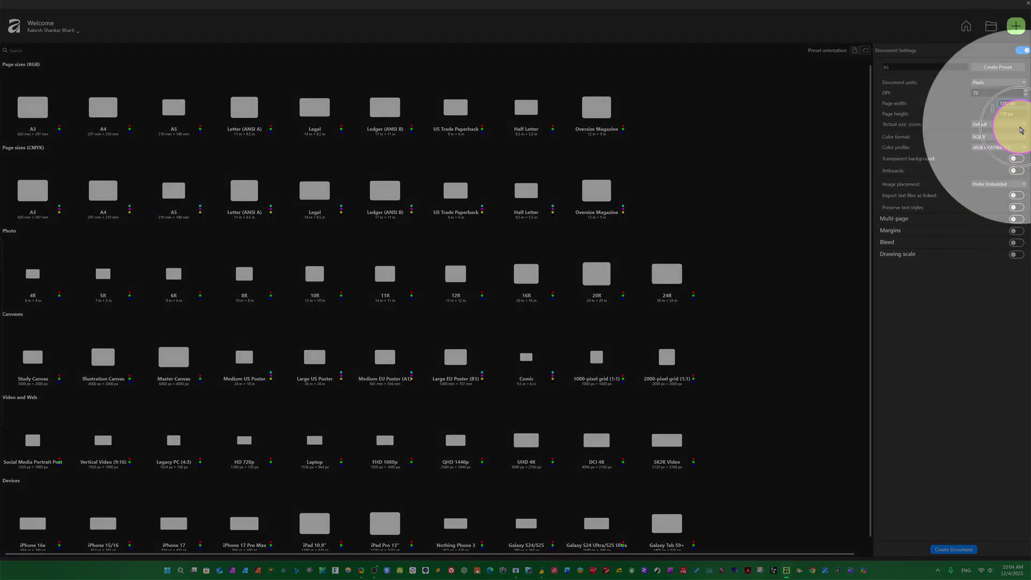
{"action": "left_click", "coordinate": [1020, 126]}
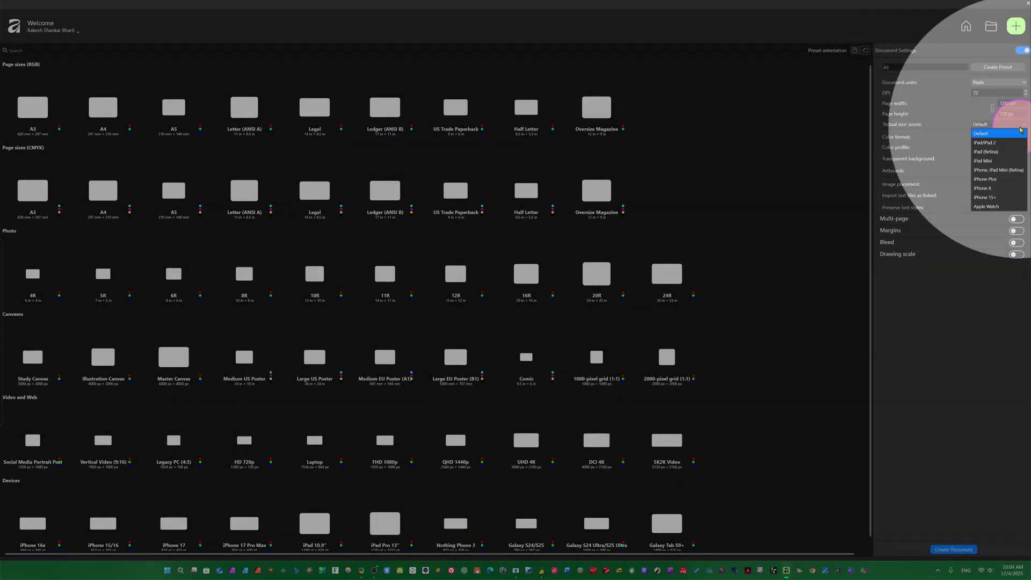
{"action": "left_click", "coordinate": [983, 280]}
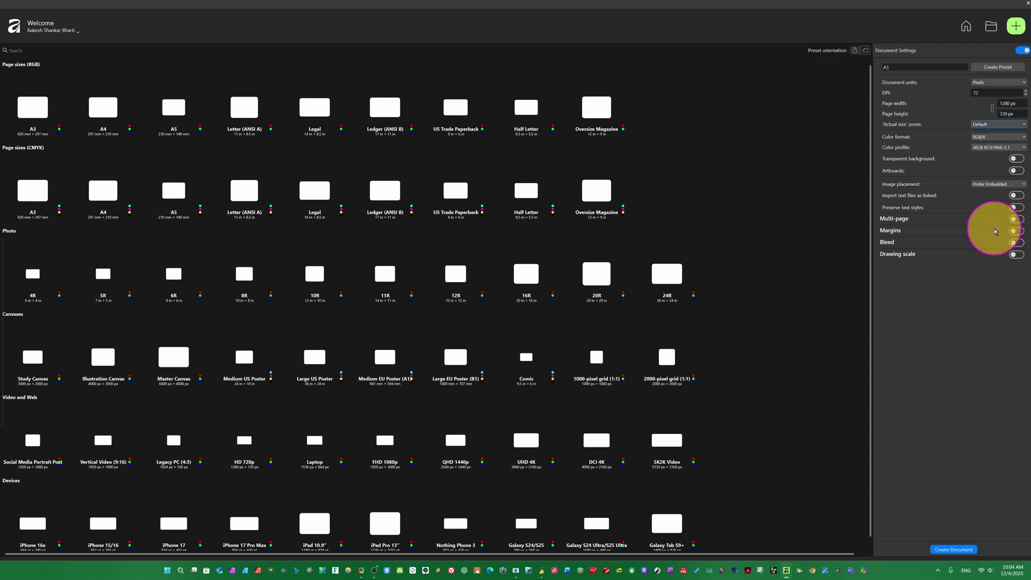
{"action": "left_click", "coordinate": [1020, 139]}
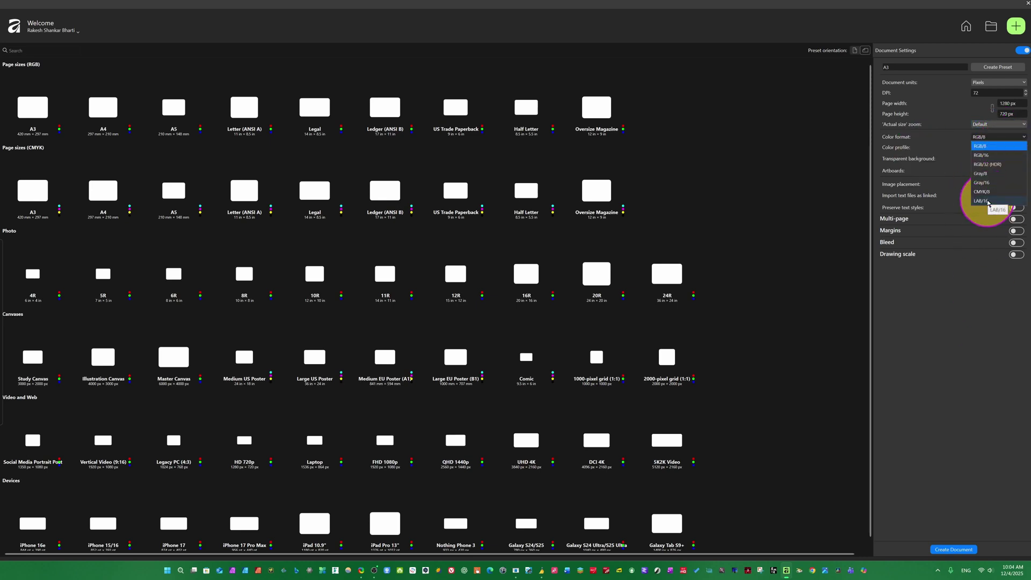
{"action": "left_click", "coordinate": [985, 149]}
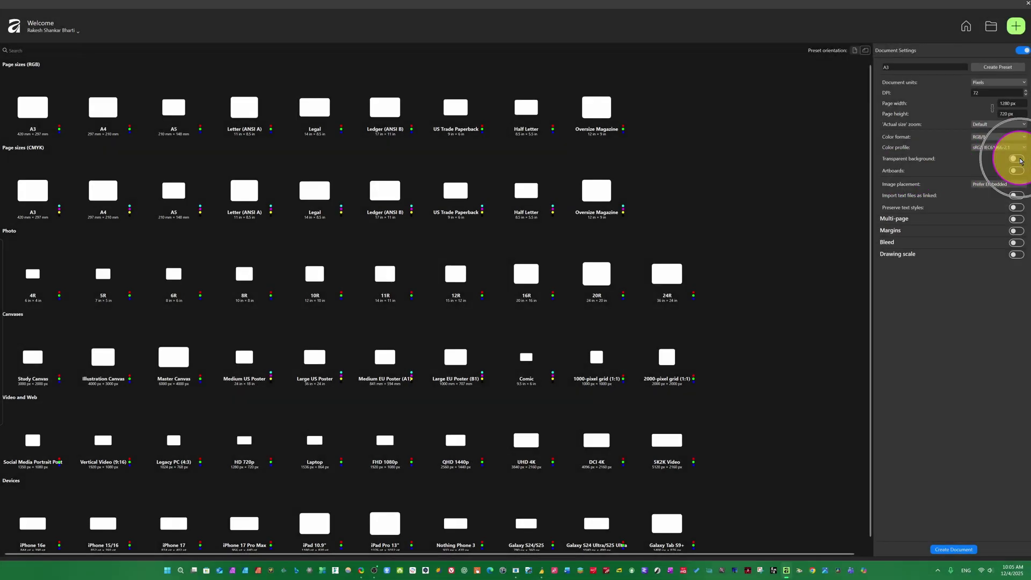
{"action": "left_click", "coordinate": [1019, 172]}
{"action": "left_click", "coordinate": [1016, 172]}
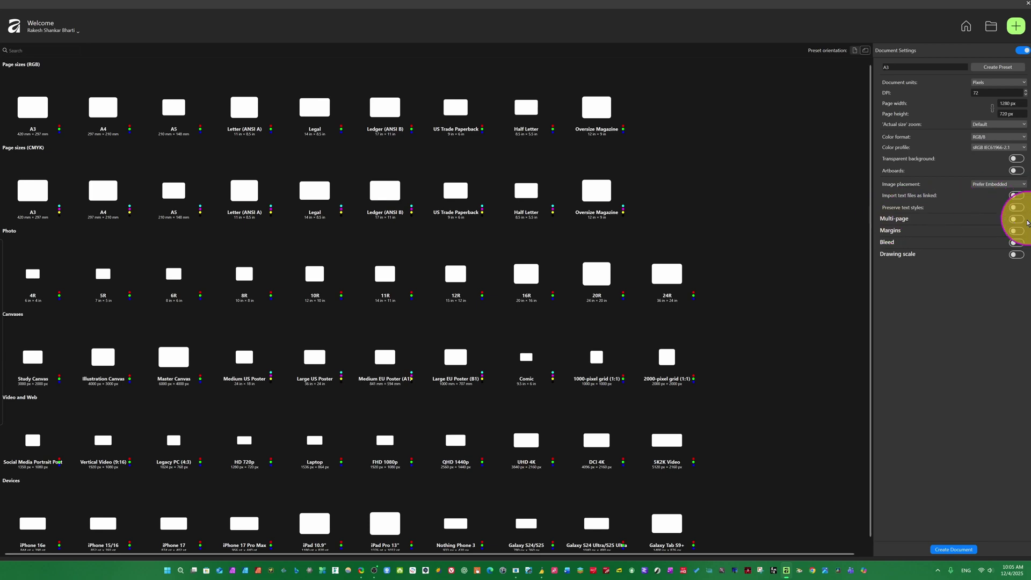
{"action": "left_click", "coordinate": [954, 549]}
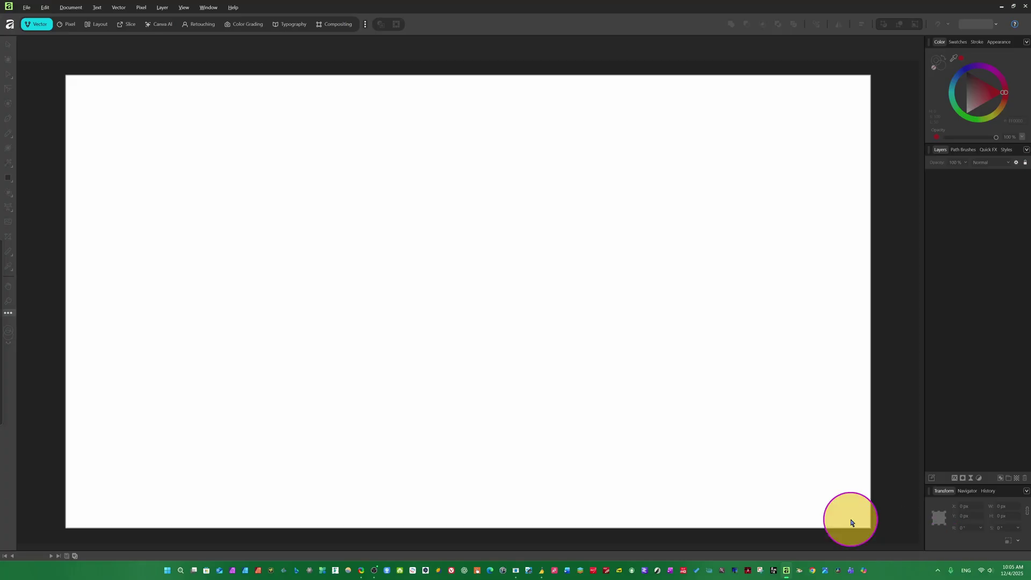
{"action": "scroll", "coordinate": [278, 235], "scroll_direction": "down", "scroll_amount": 1}
{"action": "scroll", "coordinate": [278, 234], "scroll_direction": "up", "scroll_amount": 1}
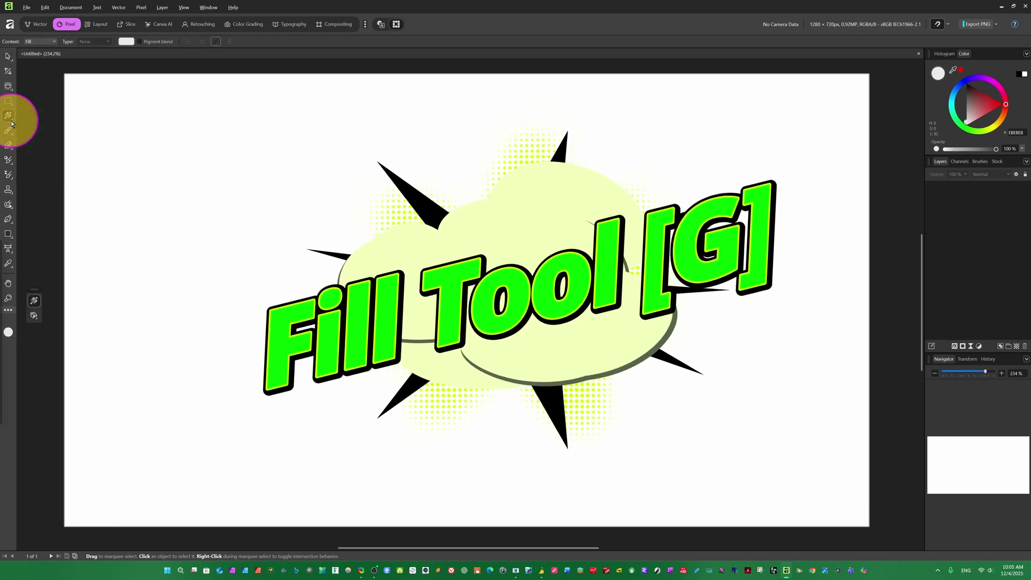
{"action": "left_click", "coordinate": [10, 119]}
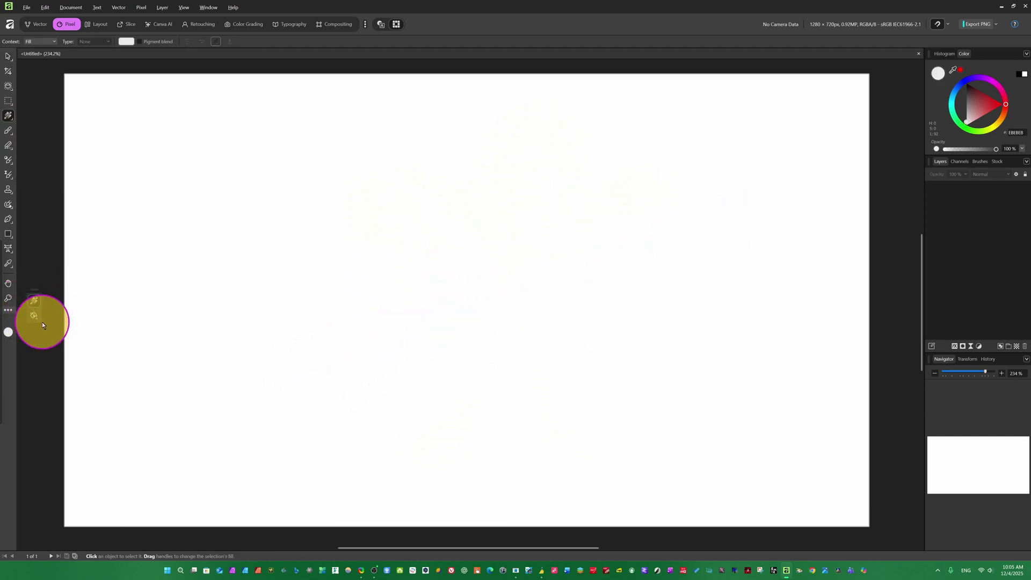
{"action": "right_click", "coordinate": [9, 131]}
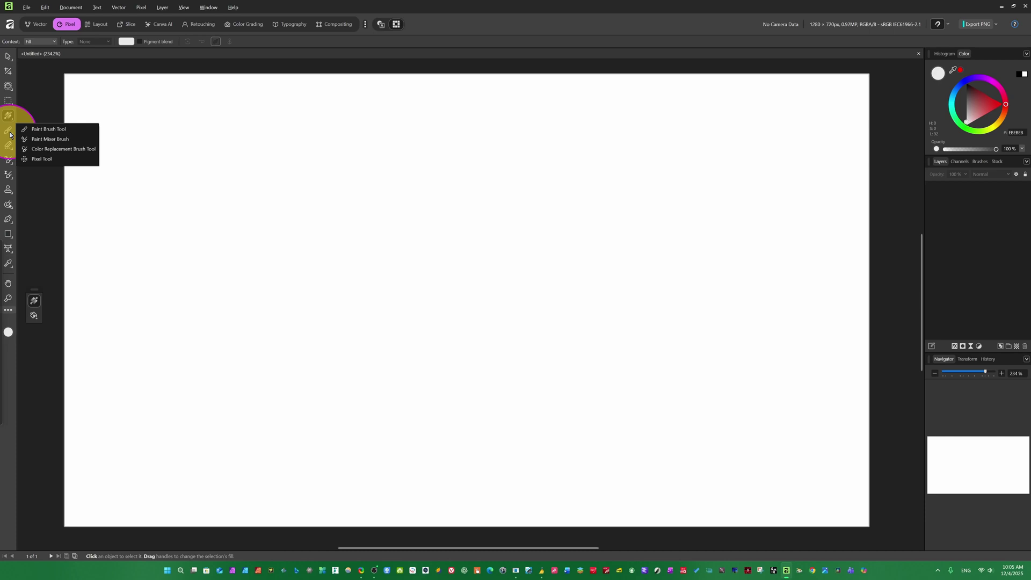
{"action": "left_click", "coordinate": [47, 326]}
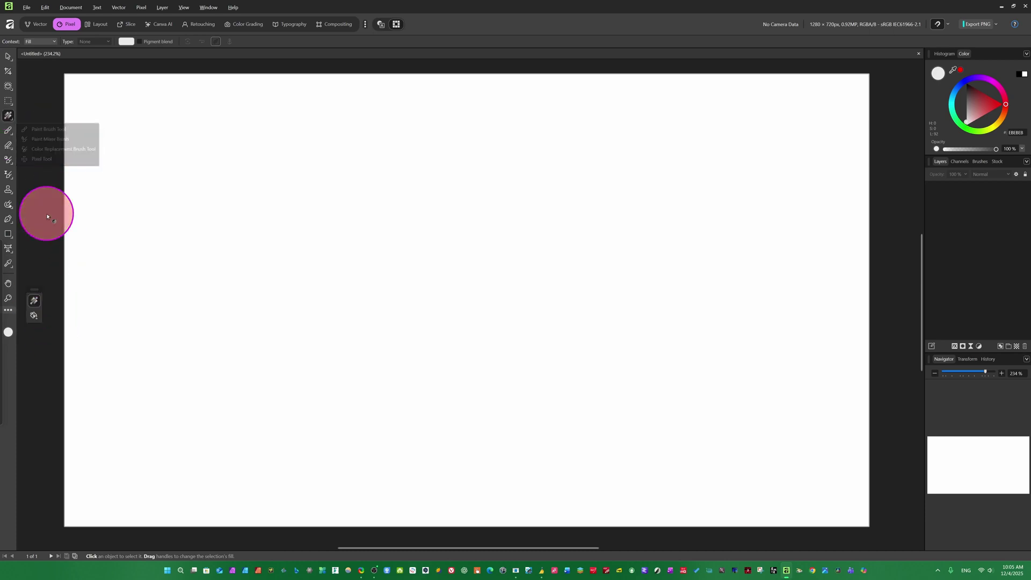
{"action": "left_click", "coordinate": [9, 103]}
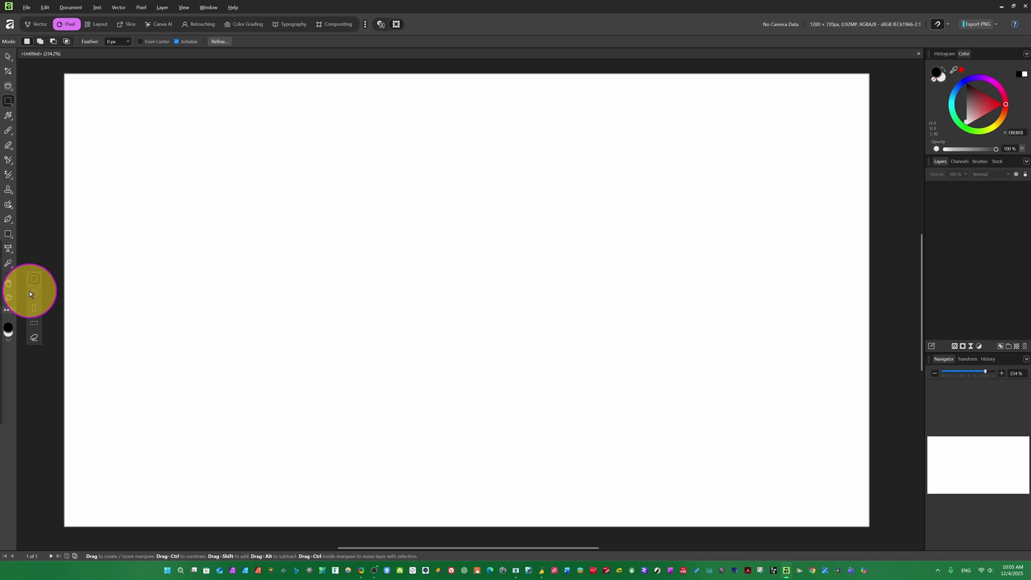
Flood-fill the whole page in turn with yellow-green, green 00FF19 and turquoise green 00FFA1
{"action": "left_click", "coordinate": [9, 116]}
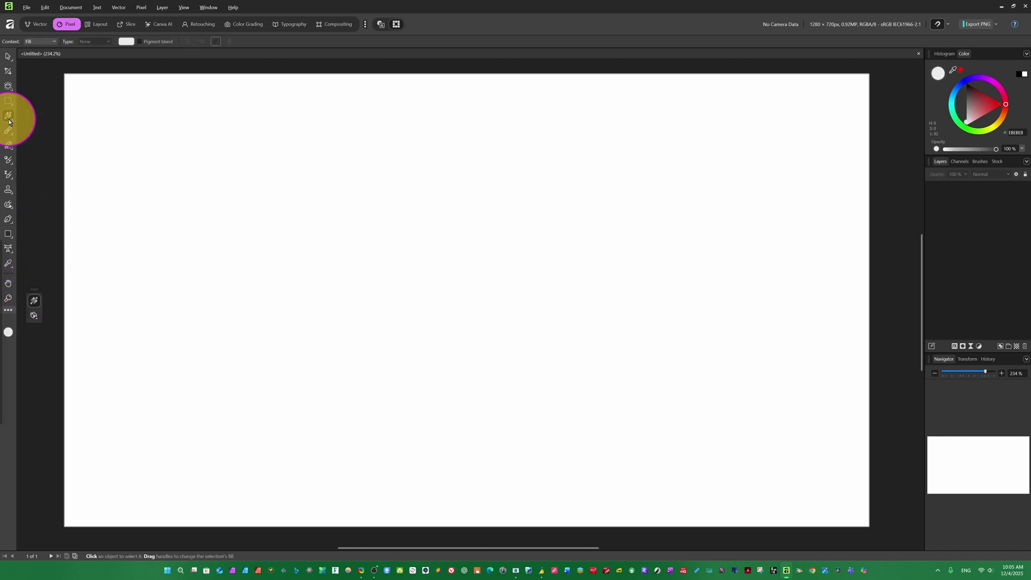
{"action": "left_click", "coordinate": [32, 316]}
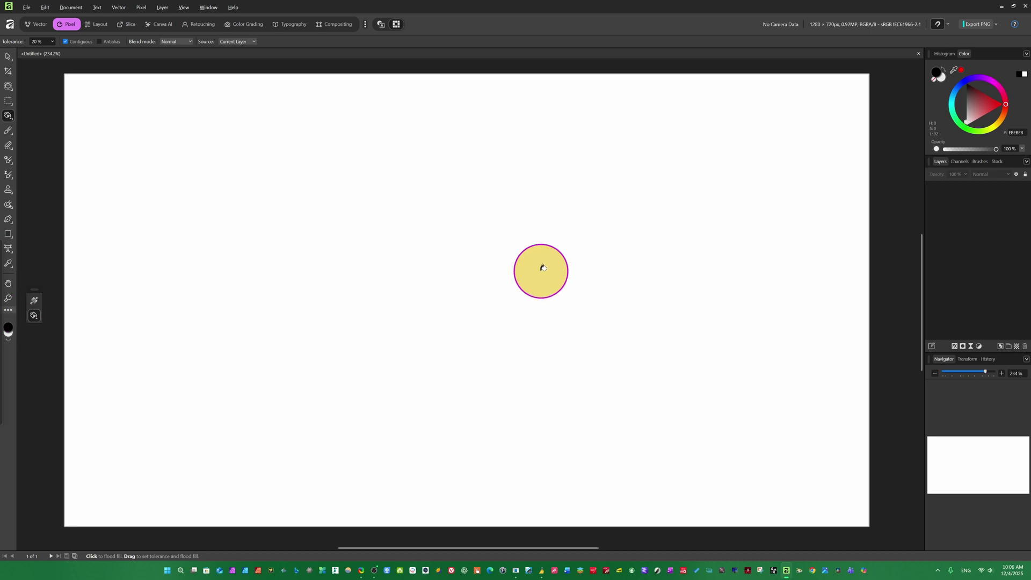
{"action": "left_click", "coordinate": [976, 130]}
{"action": "left_click", "coordinate": [495, 235]}
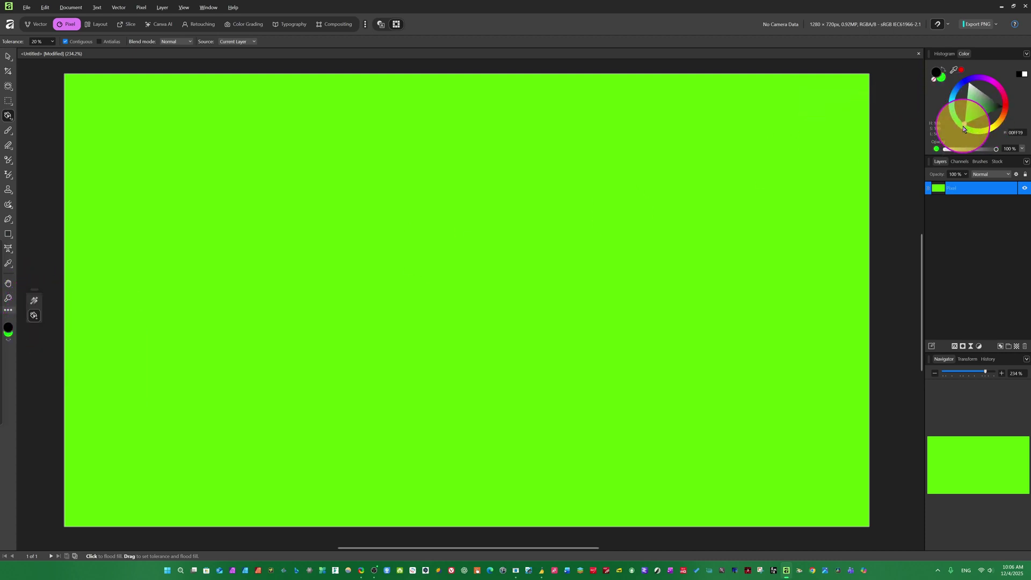
{"action": "left_click", "coordinate": [444, 231]}
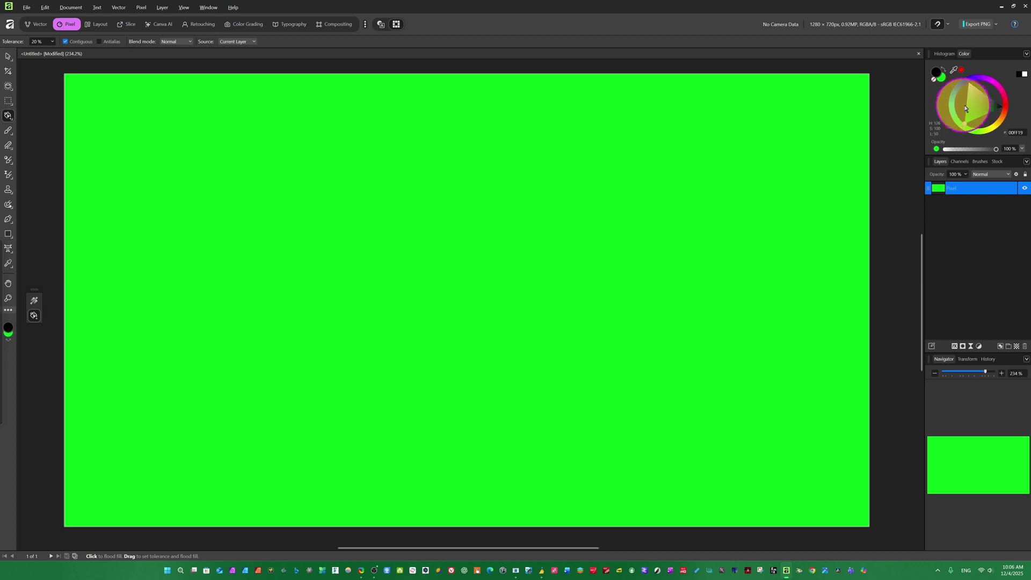
{"action": "left_click", "coordinate": [516, 284]}
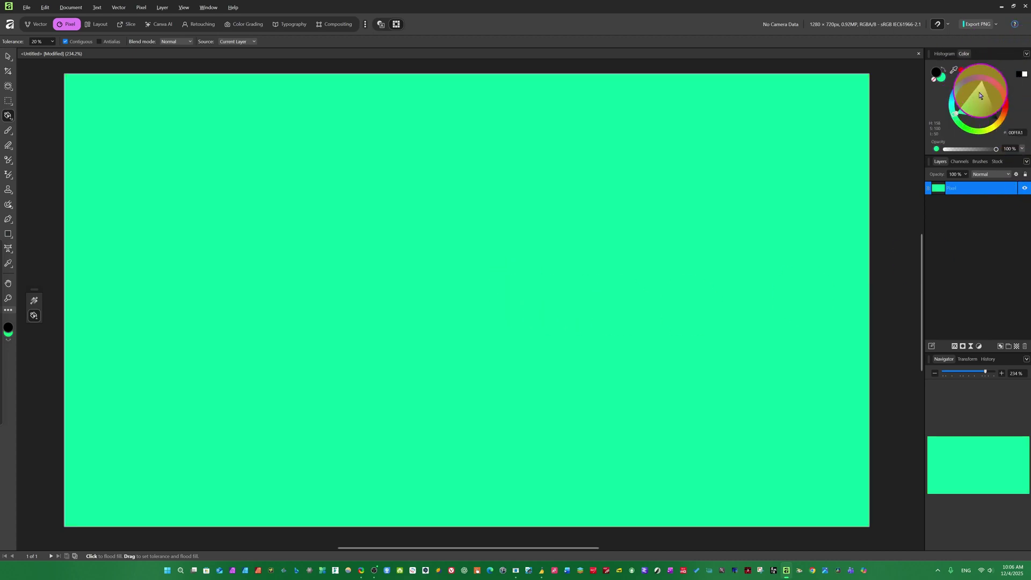
Examine the document's color channels and the stock library, and view the histogram for the red, blue and all channels
{"action": "left_click", "coordinate": [956, 162]}
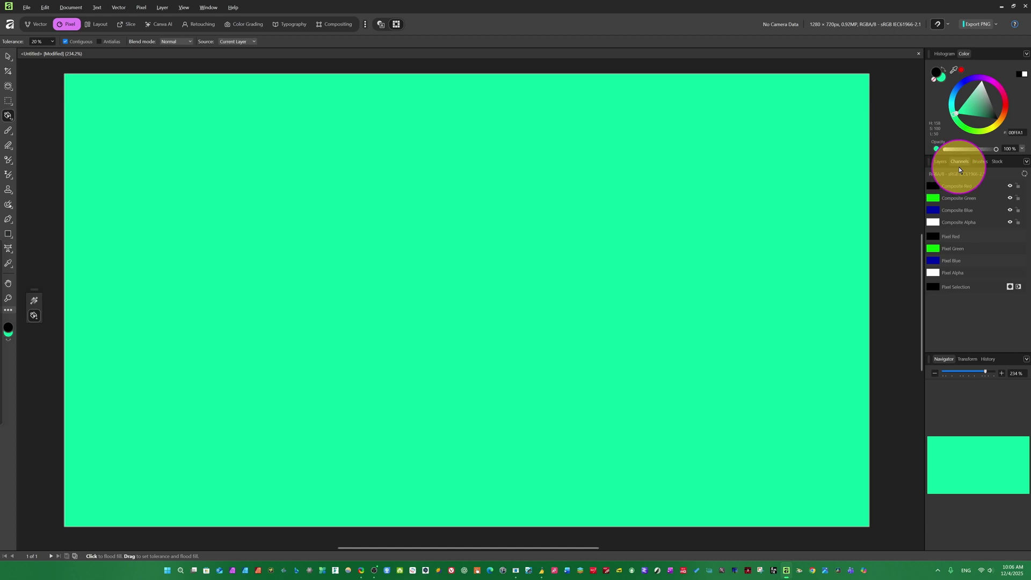
{"action": "left_click", "coordinate": [999, 164]}
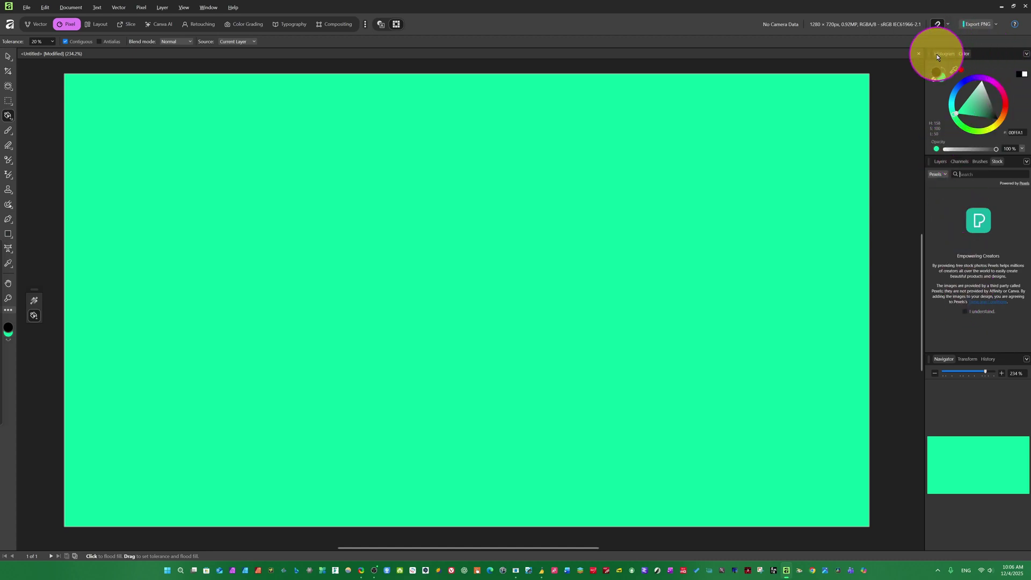
{"action": "left_click", "coordinate": [952, 54]}
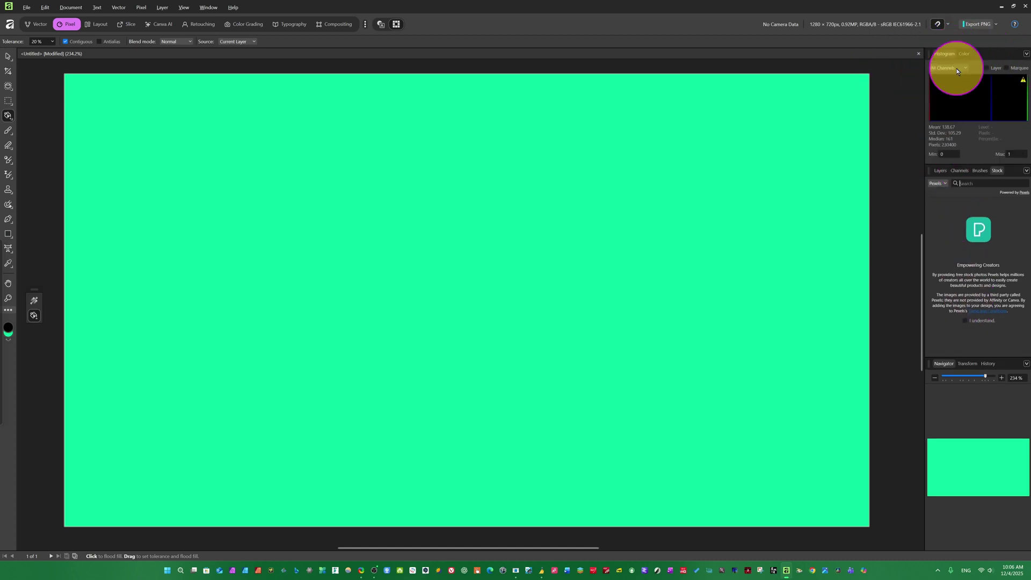
{"action": "left_click", "coordinate": [964, 68]}
{"action": "left_click", "coordinate": [943, 86]}
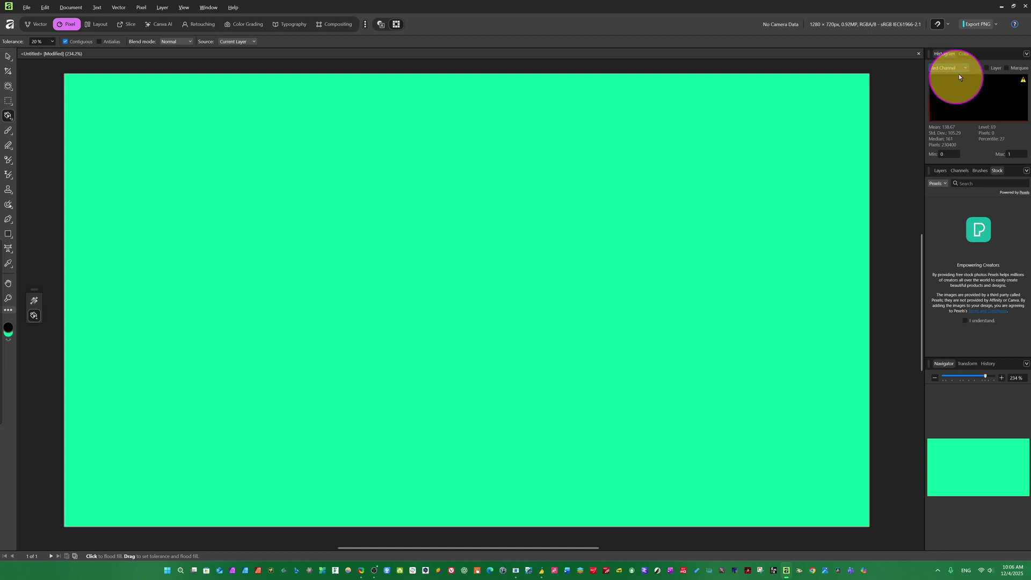
{"action": "left_click", "coordinate": [965, 68]}
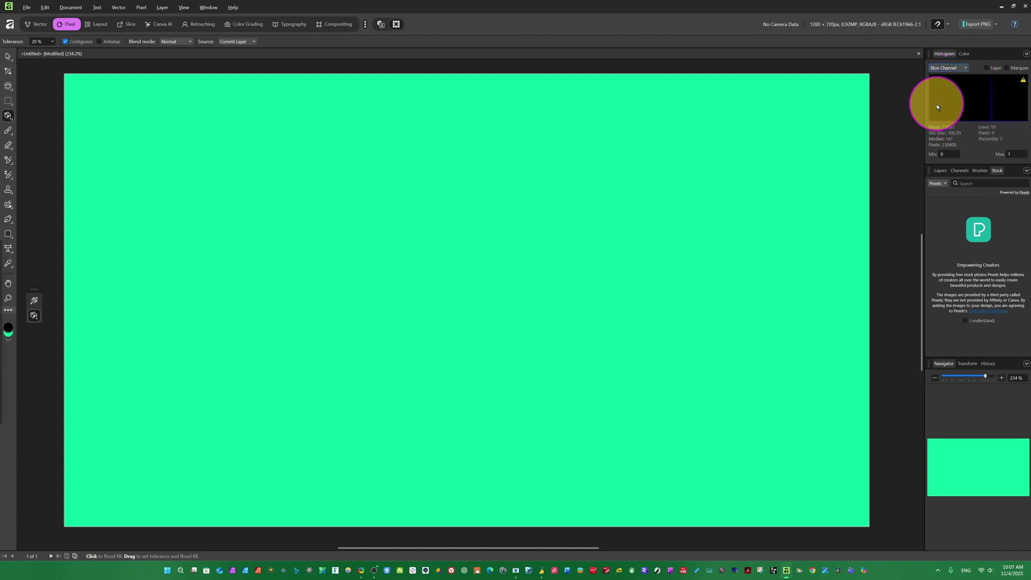
{"action": "left_click", "coordinate": [944, 77]}
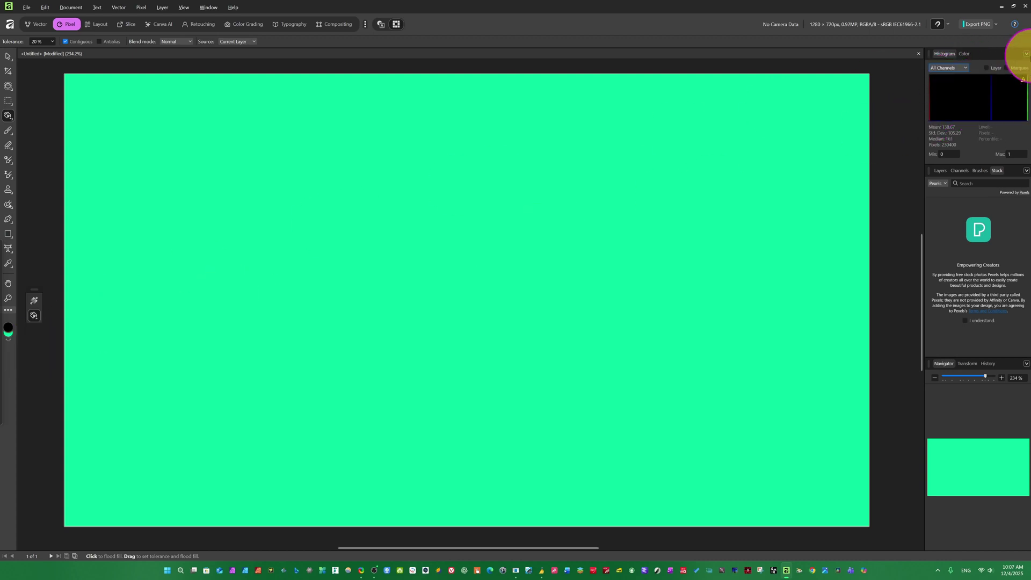
Look through the list of available panels in the customization dialog, and compare the Color and Histogram panels
{"action": "left_click", "coordinate": [1026, 55]}
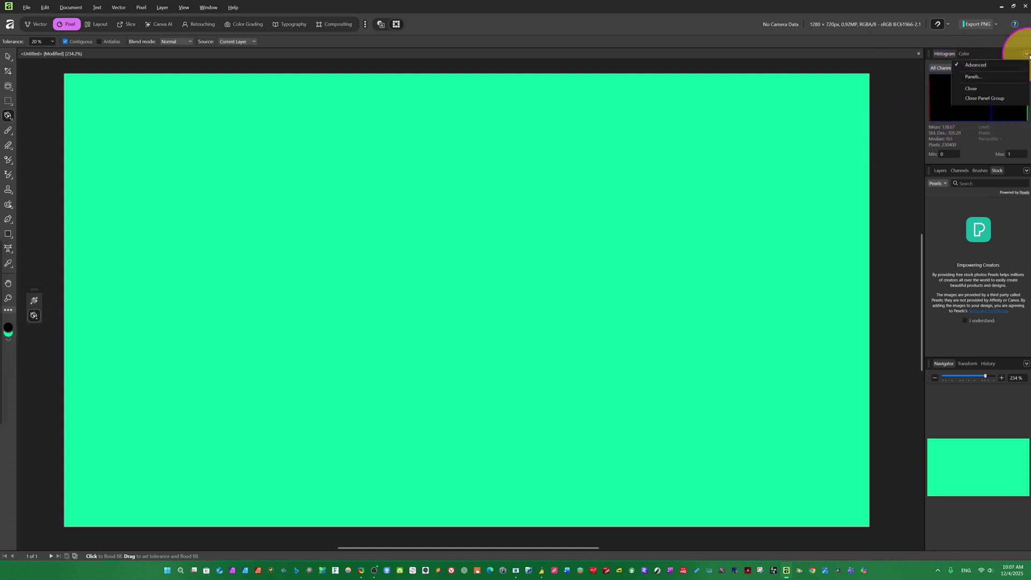
{"action": "left_click", "coordinate": [975, 78]}
{"action": "scroll", "coordinate": [585, 306], "scroll_direction": "down", "scroll_amount": 3}
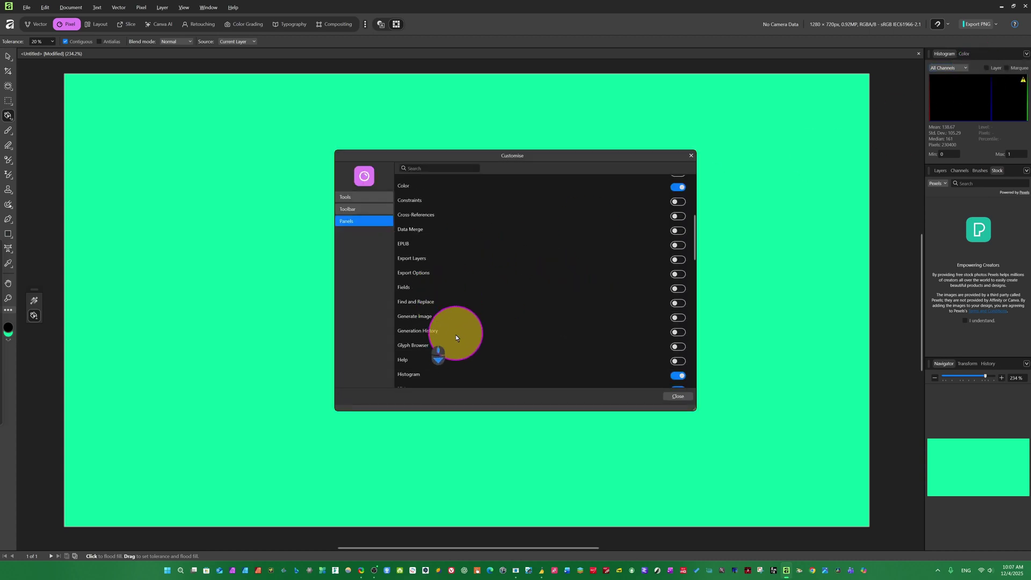
{"action": "scroll", "coordinate": [630, 277], "scroll_direction": "up", "scroll_amount": 1}
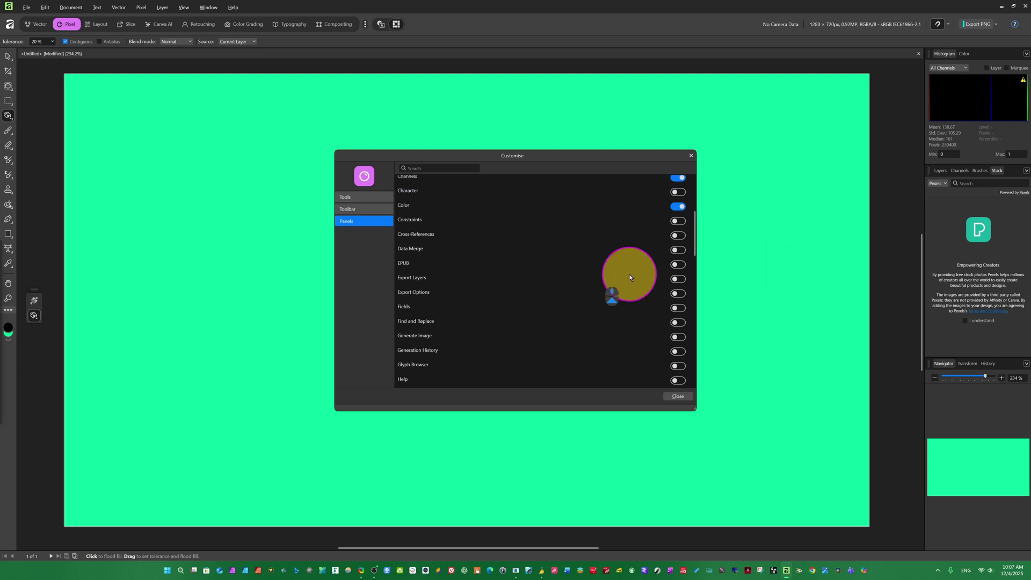
{"action": "scroll", "coordinate": [644, 322], "scroll_direction": "down", "scroll_amount": 1}
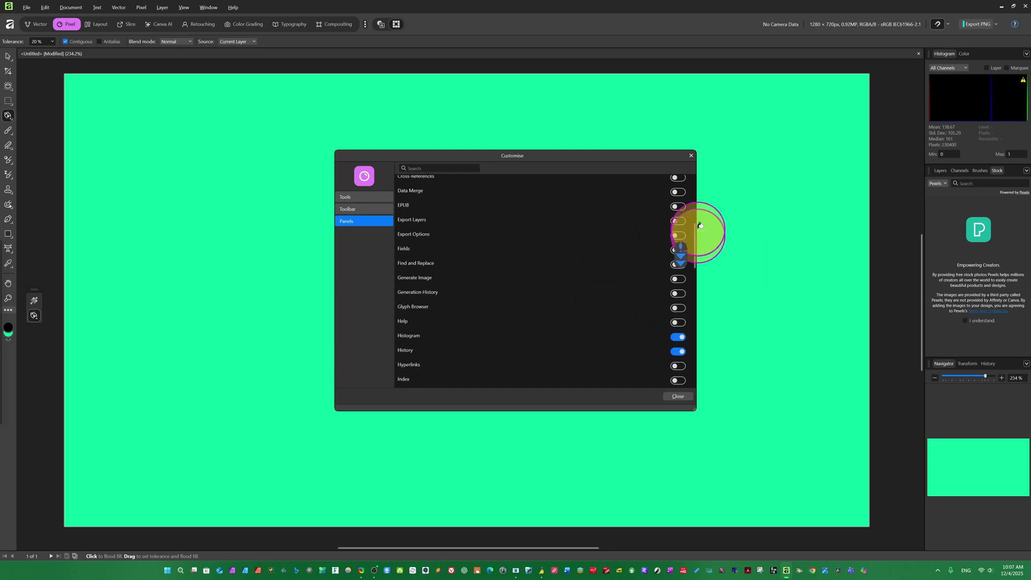
{"action": "left_click", "coordinate": [691, 155]}
{"action": "left_click", "coordinate": [965, 54]}
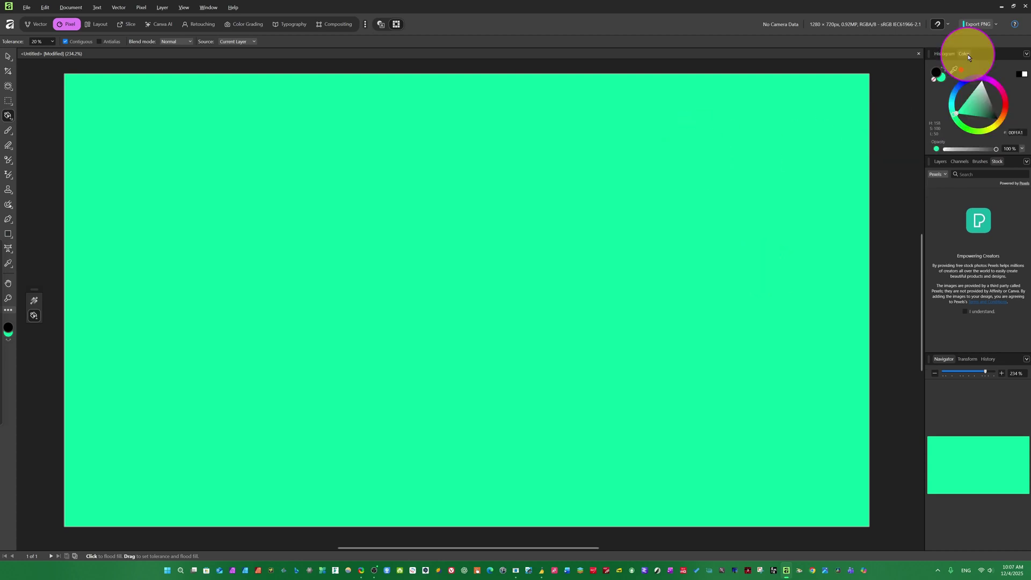
{"action": "left_click", "coordinate": [945, 54]}
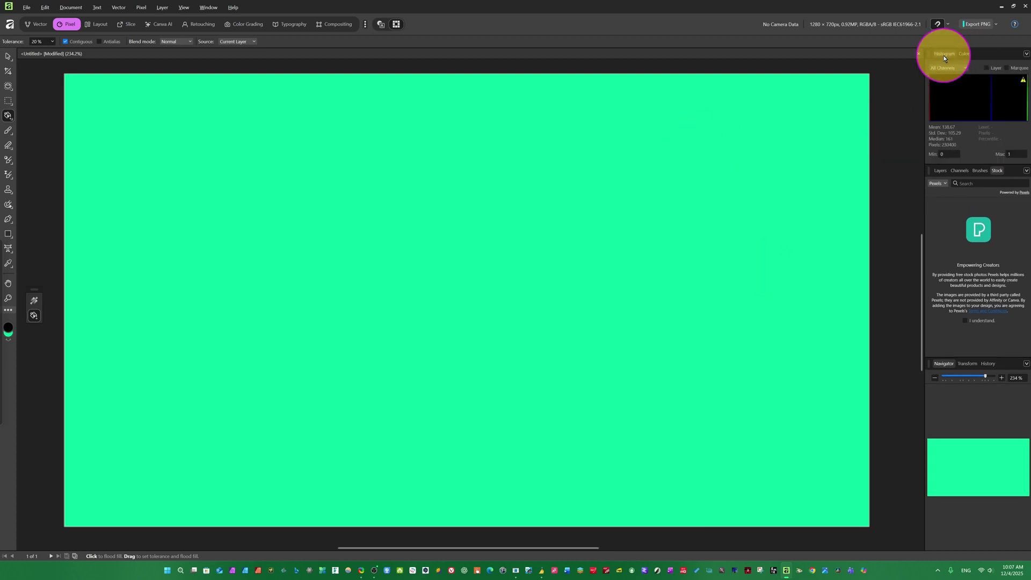
Flood-fill the whole page with green 00FF68 at 93% opacity
{"action": "left_click", "coordinate": [973, 57]}
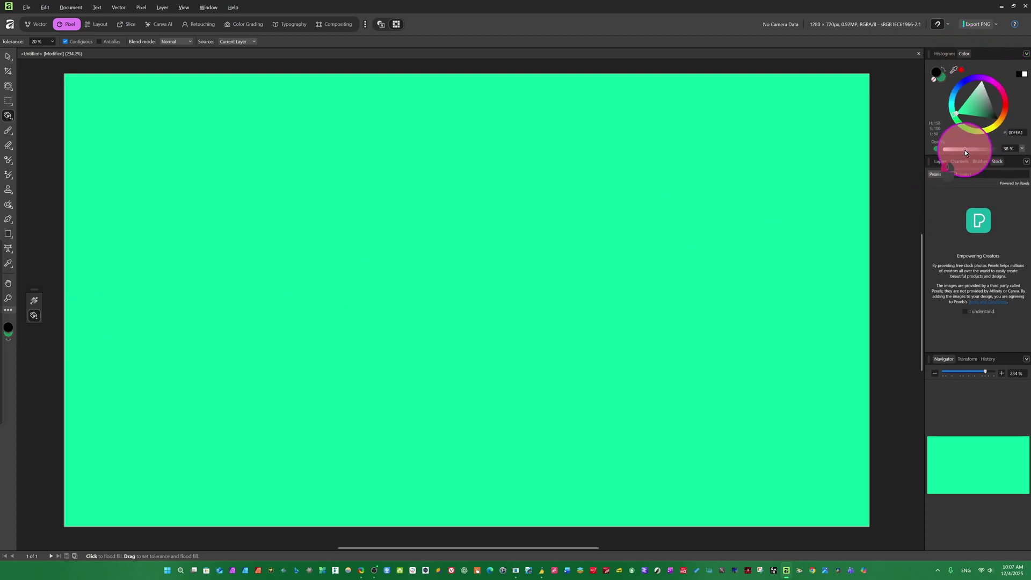
{"action": "left_click", "coordinate": [955, 125]}
{"action": "left_click", "coordinate": [339, 269]}
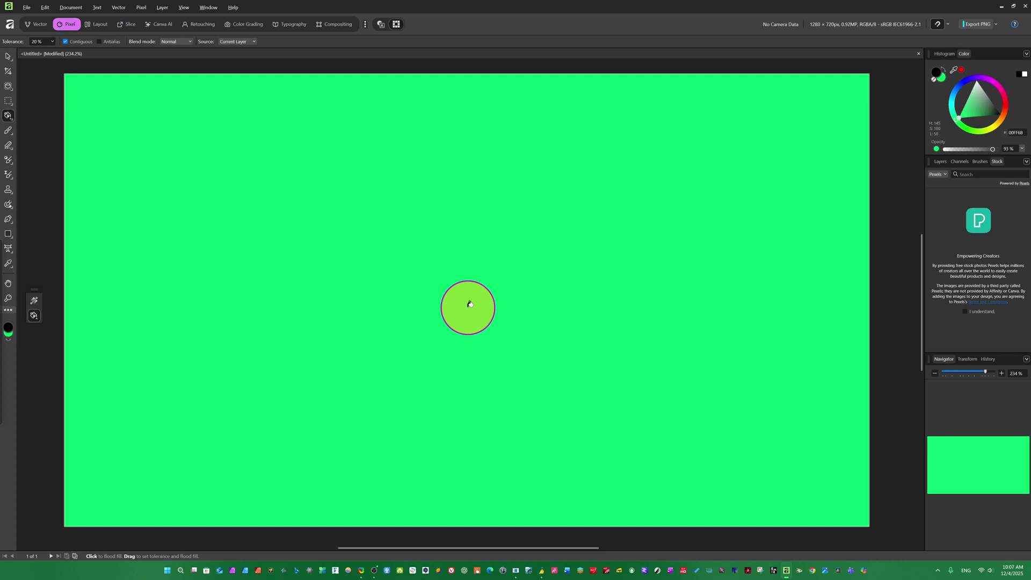
Draw a vertical black-to-white linear gradient over the page with the Gradient tool and extend its white end downward
{"action": "key", "text": "g"}
{"action": "left_click_drag", "start_coordinate": [452, 329], "coordinate": [452, 183]}
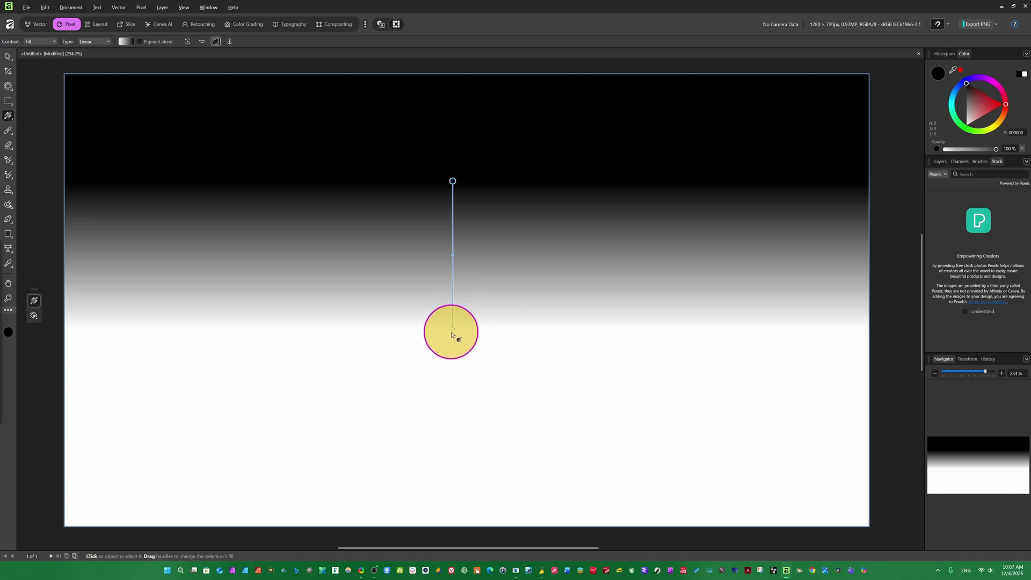
{"action": "left_click_drag", "start_coordinate": [451, 335], "coordinate": [455, 393]}
Color the gradient's upper stop green 00FF58 and add a pink FF7C98 stop at its midpoint
{"action": "left_click", "coordinate": [452, 181]}
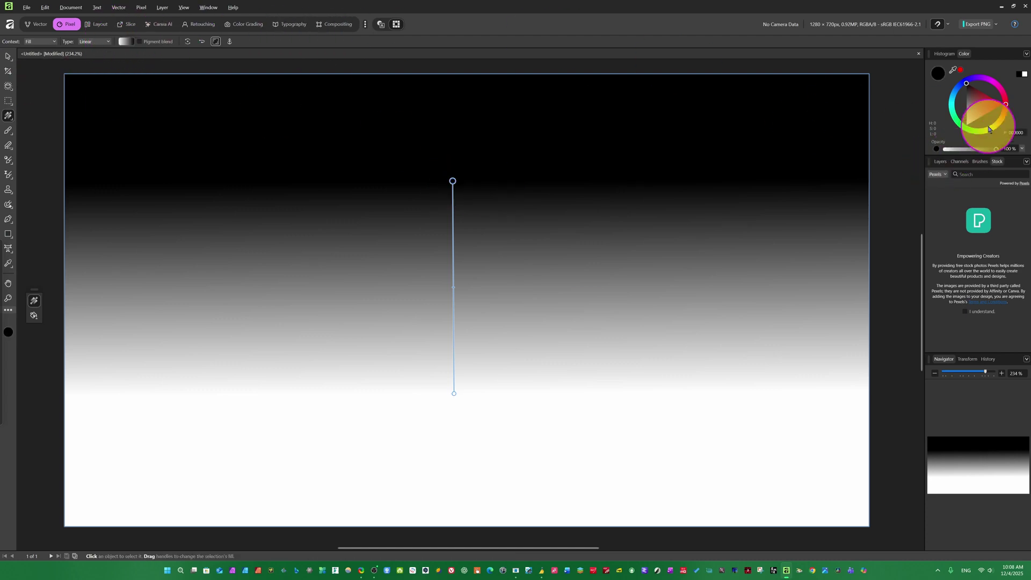
{"action": "left_click", "coordinate": [958, 124]}
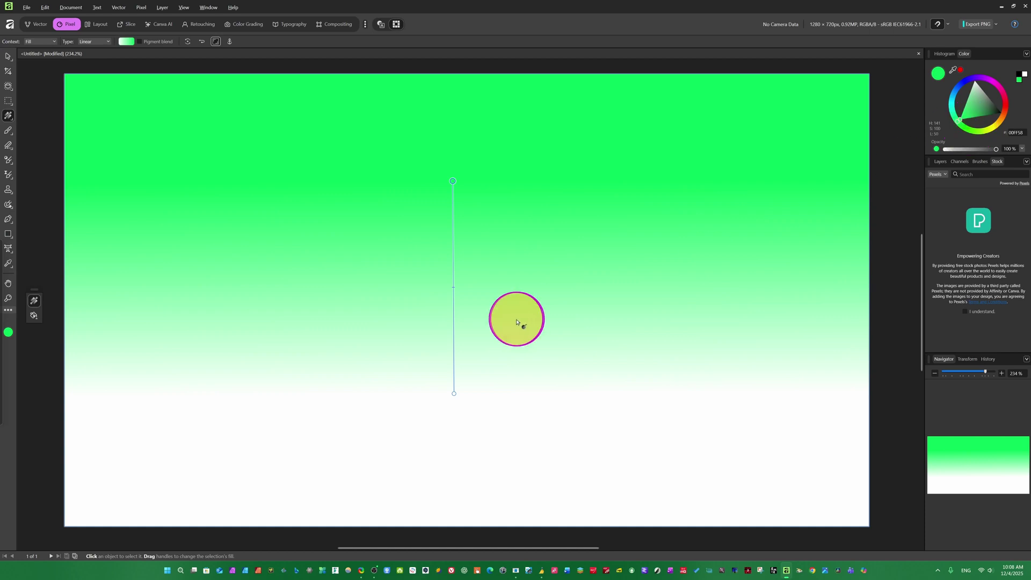
{"action": "left_click", "coordinate": [453, 286]}
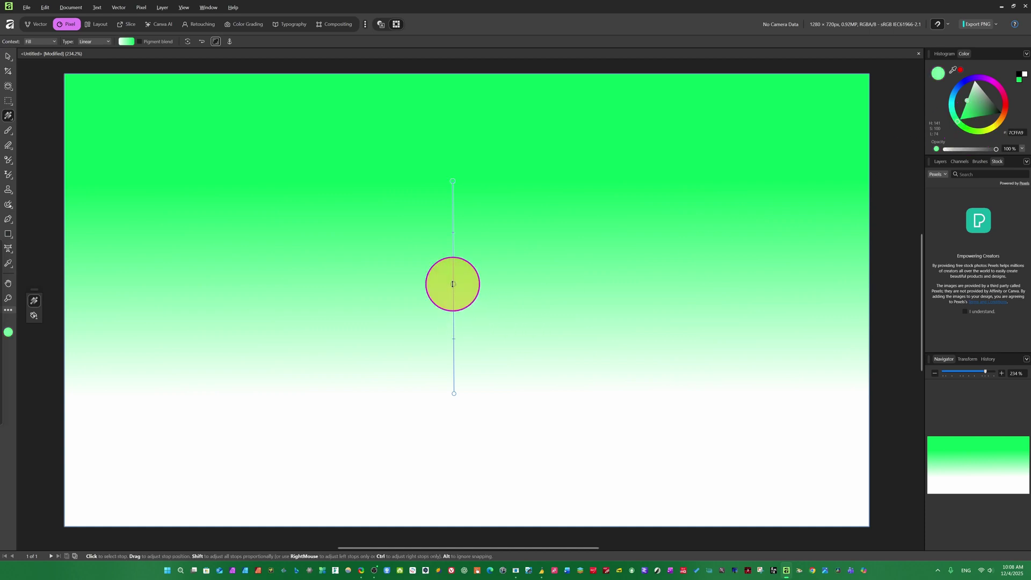
{"action": "left_click_drag", "start_coordinate": [452, 284], "coordinate": [1003, 99]}
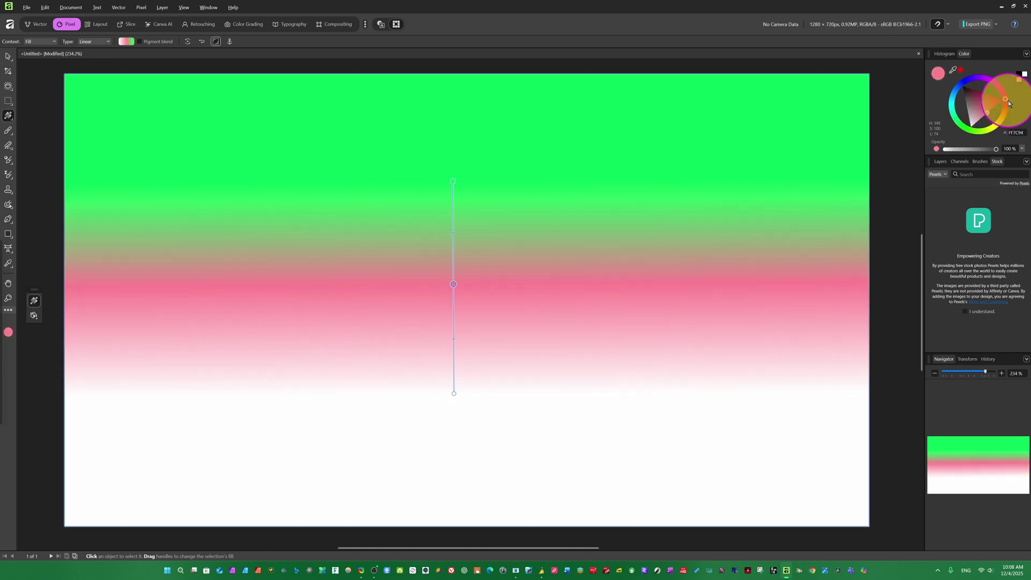
{"action": "left_click", "coordinate": [854, 217]}
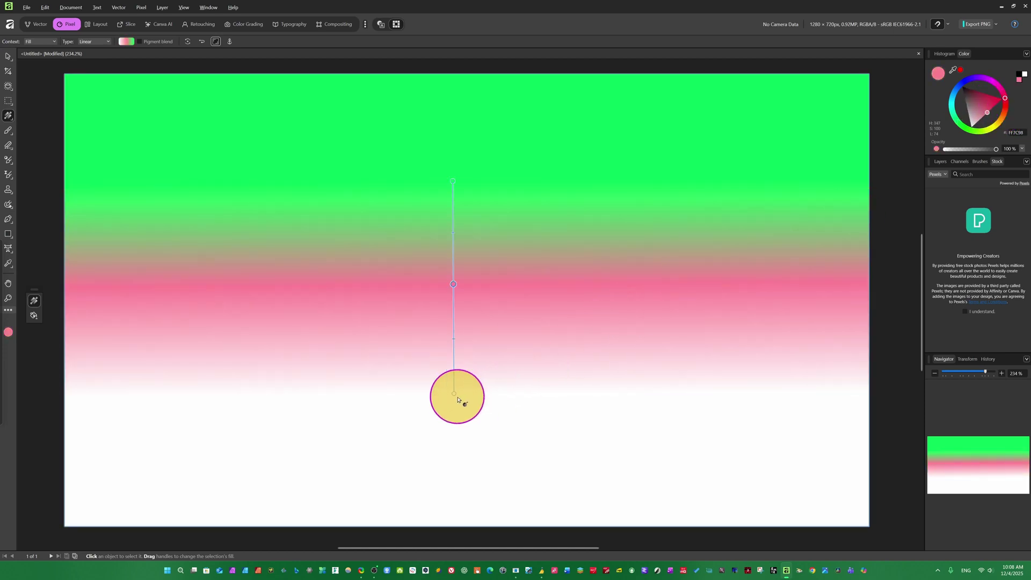
Color the gradient's lower stop cyan 00EAFF and stretch both ends toward the page's upper and lower edges
{"action": "left_click_drag", "start_coordinate": [453, 391], "coordinate": [454, 432]}
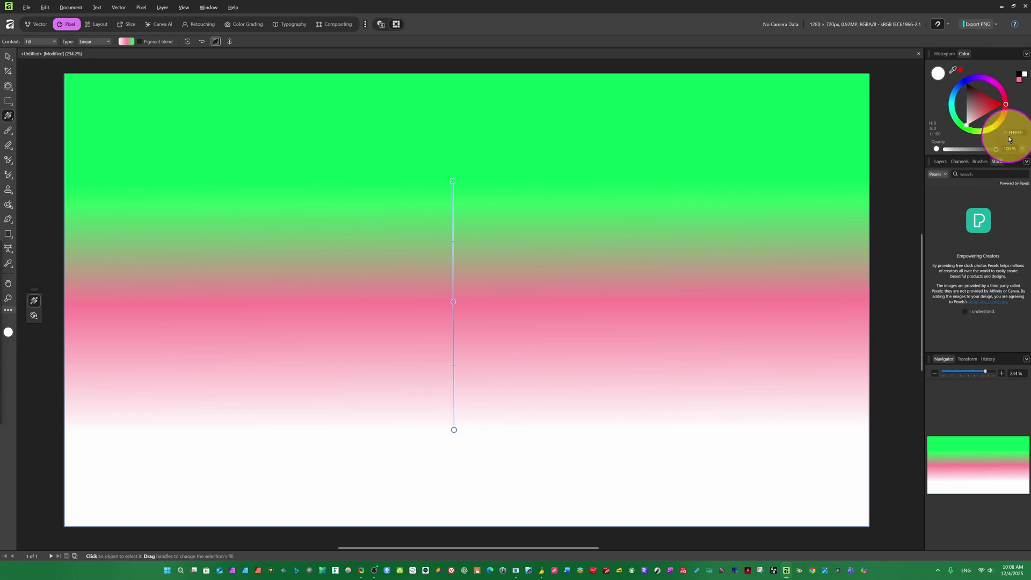
{"action": "left_click", "coordinate": [954, 105]}
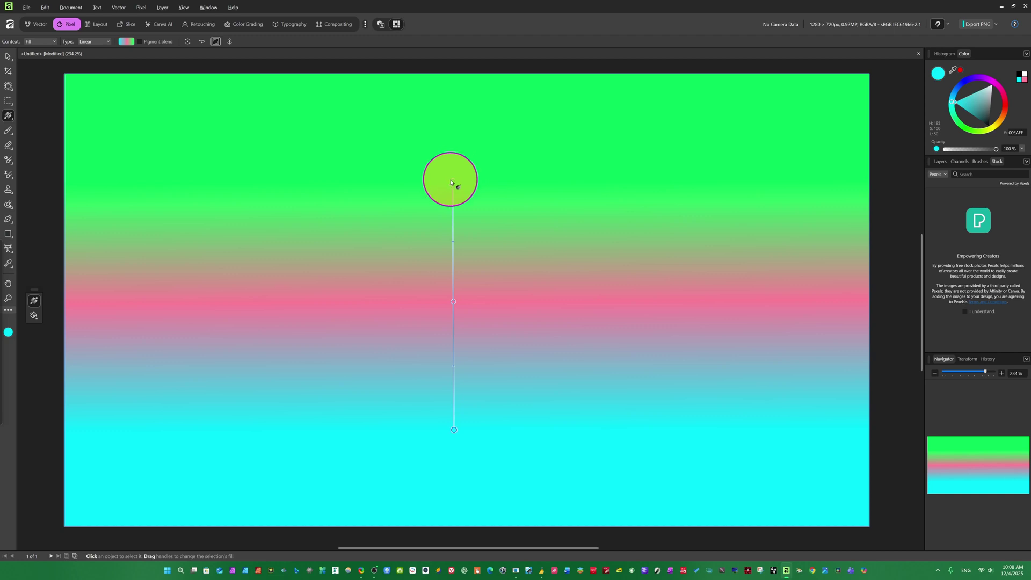
{"action": "left_click_drag", "start_coordinate": [452, 181], "coordinate": [455, 130]}
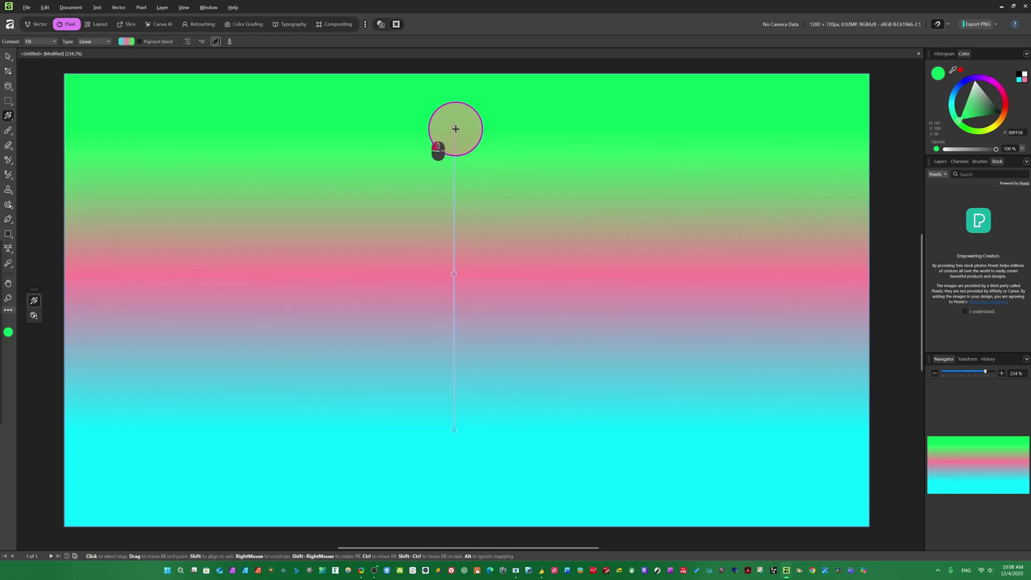
{"action": "left_click_drag", "start_coordinate": [454, 430], "coordinate": [453, 230]}
{"action": "mouse_move", "coordinate": [454, 121]}
{"action": "left_mouse_down"}
{"action": "mouse_move", "coordinate": [454, 207]}
{"action": "mouse_move", "coordinate": [454, 102]}
{"action": "left_mouse_up"}
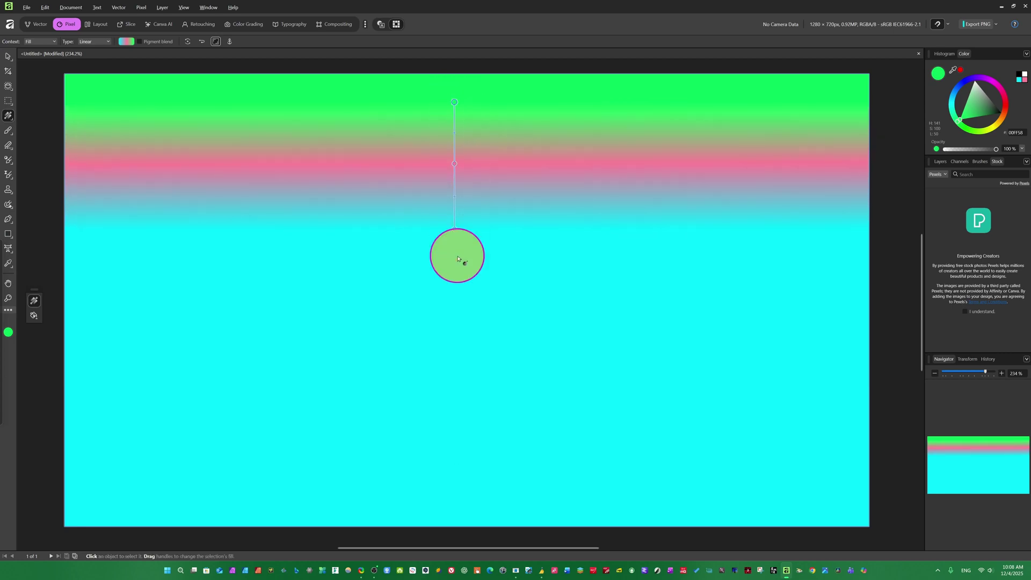
{"action": "left_click_drag", "start_coordinate": [456, 227], "coordinate": [457, 474]}
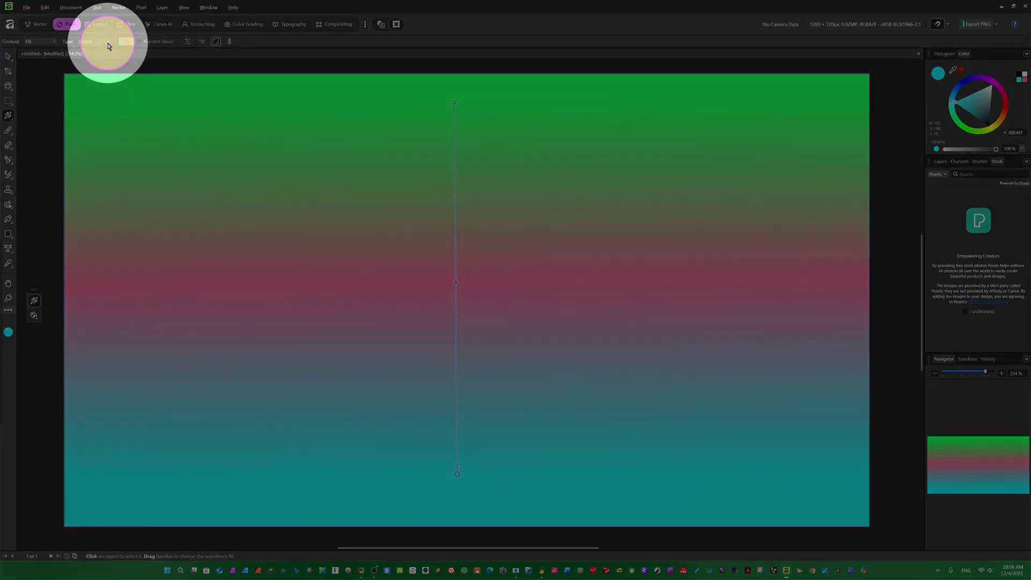
Change the gradient type to Radial, raise its green end slightly and add a cyan stop between the center and the pink stop
{"action": "left_click", "coordinate": [108, 41]}
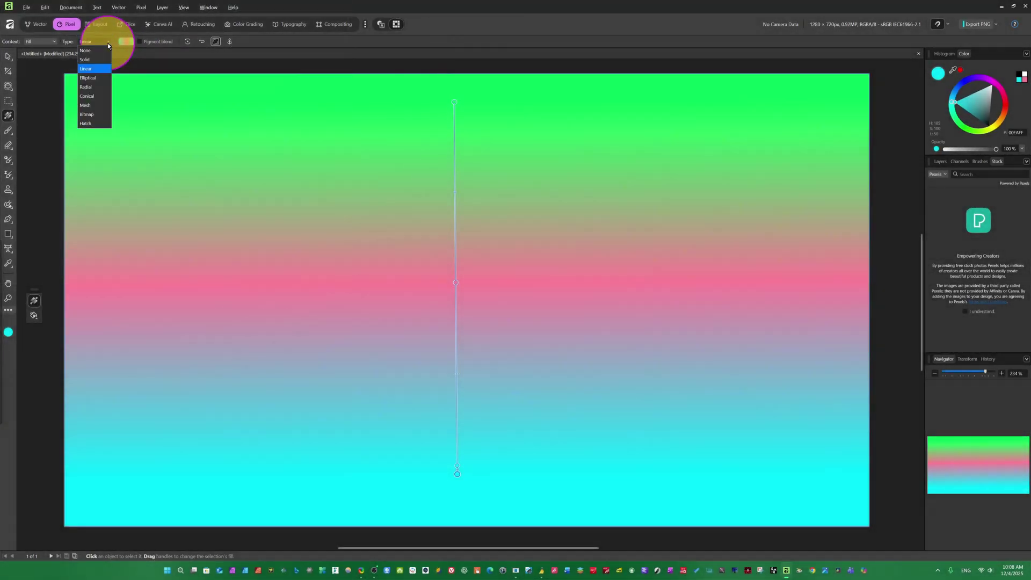
{"action": "left_click", "coordinate": [85, 88]}
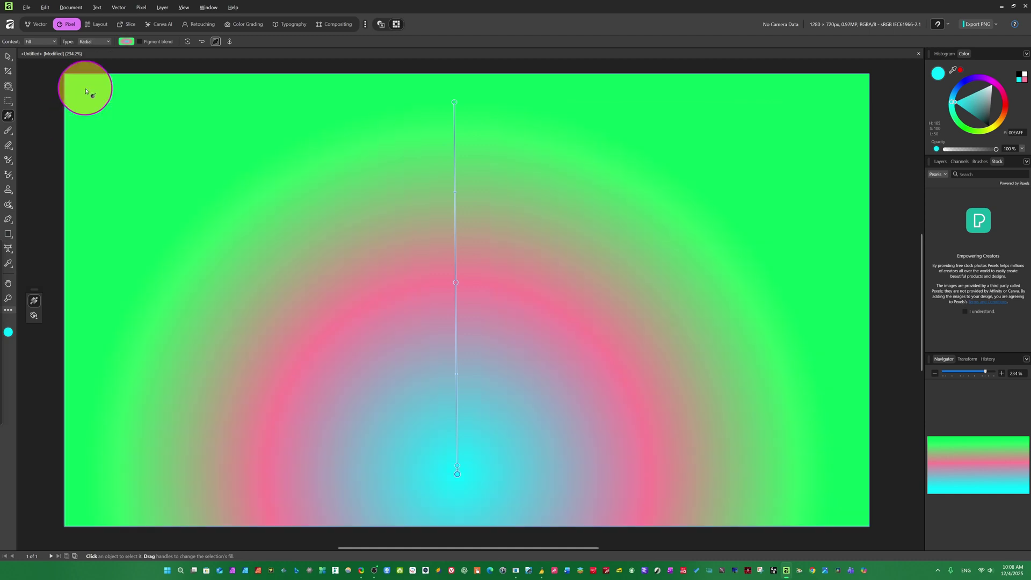
{"action": "mouse_move", "coordinate": [449, 108]}
{"action": "left_mouse_down"}
{"action": "mouse_move", "coordinate": [433, 99]}
{"action": "mouse_move", "coordinate": [447, 96]}
{"action": "left_mouse_up"}
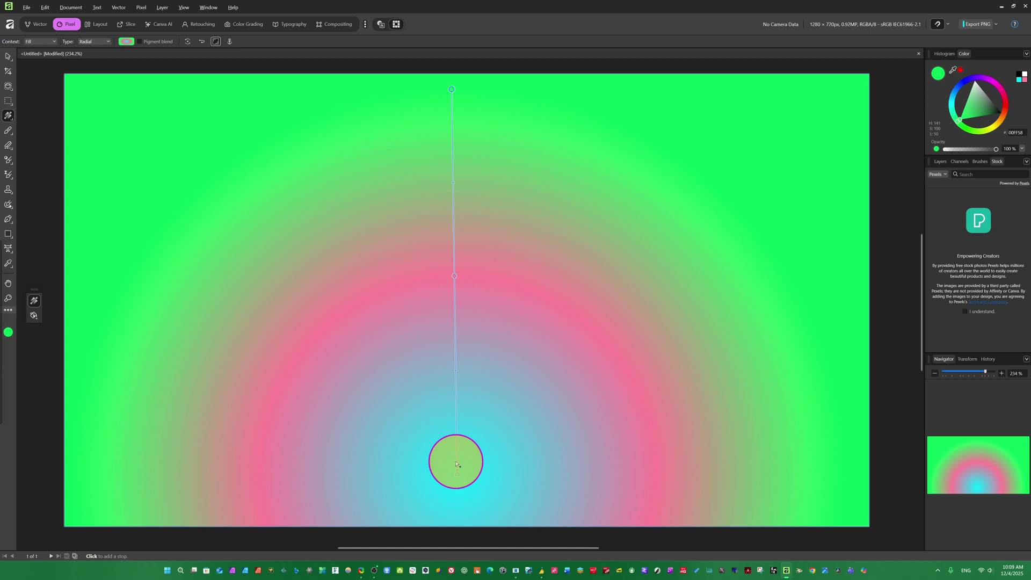
{"action": "left_click_drag", "start_coordinate": [457, 468], "coordinate": [455, 358]}
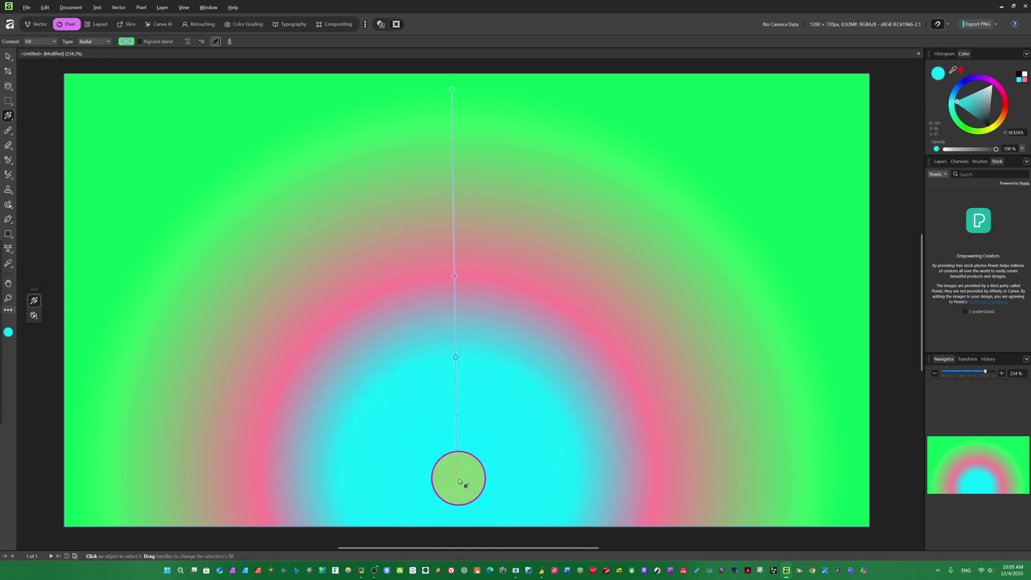
Move the radial gradient's center to the middle of the page and tighten its transition from pink to green
{"action": "left_click_drag", "start_coordinate": [458, 474], "coordinate": [457, 307]}
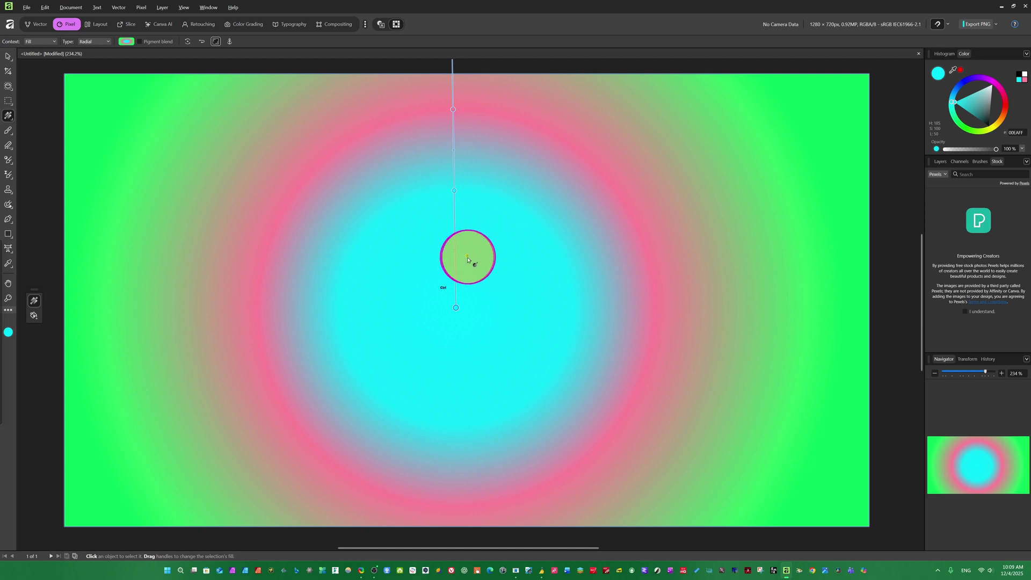
{"action": "scroll", "coordinate": [478, 256], "scroll_direction": "down", "scroll_amount": 2}
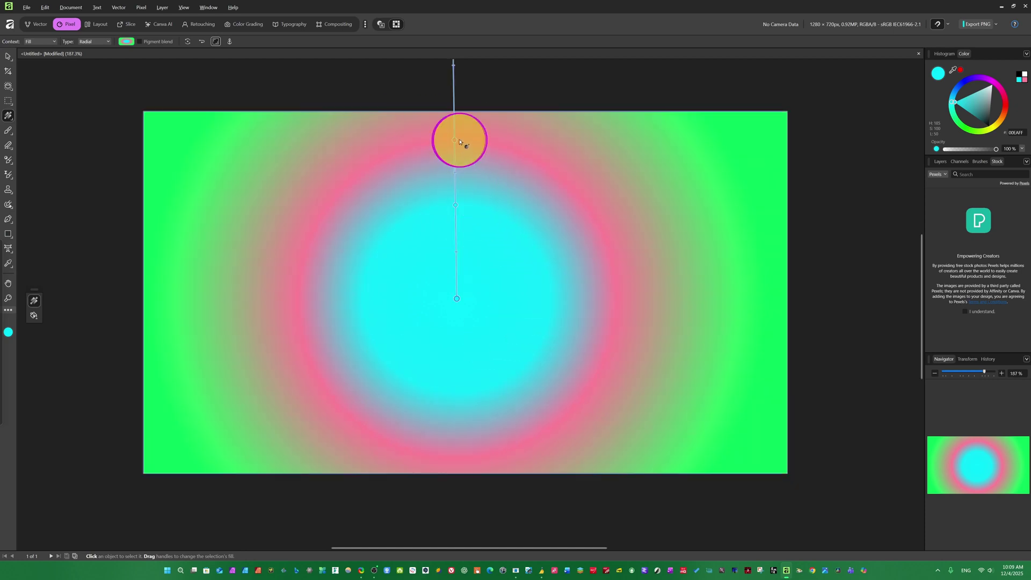
{"action": "left_click_drag", "start_coordinate": [457, 65], "coordinate": [471, 305]}
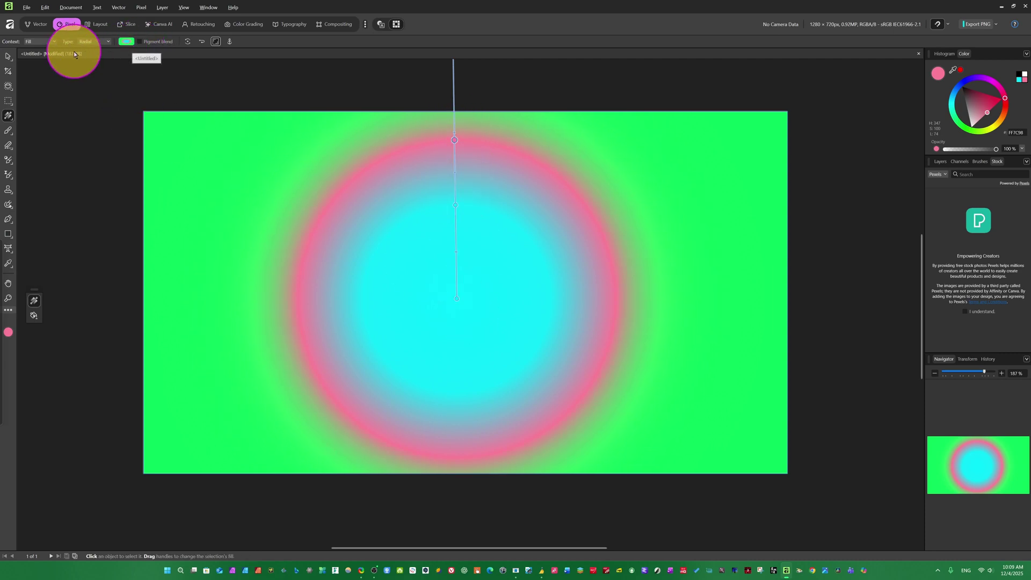
Change the gradient type to Conical, then shorten its handle and rotate it to point right, slightly upward
{"action": "left_click", "coordinate": [108, 41]}
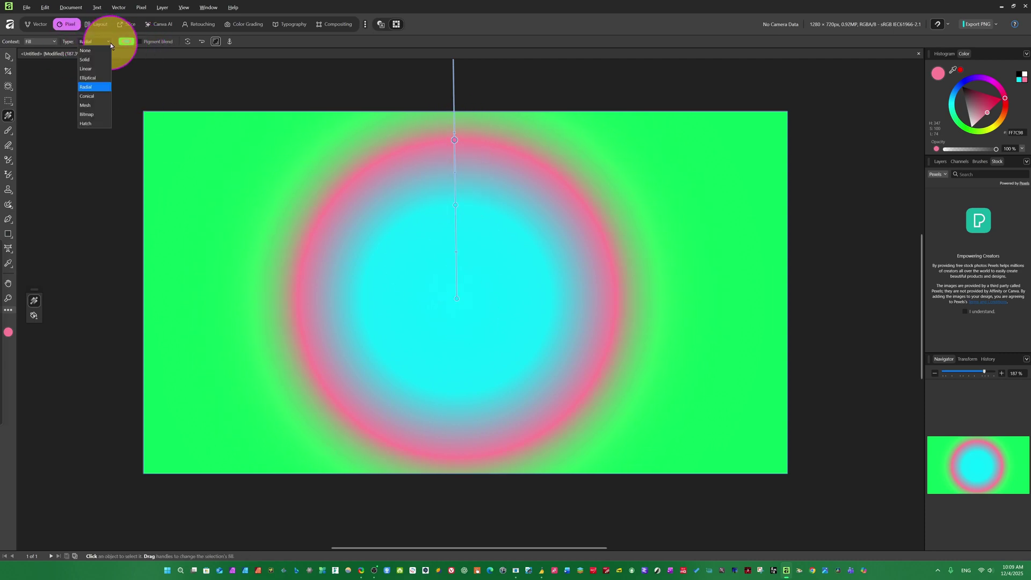
{"action": "left_click", "coordinate": [87, 96]}
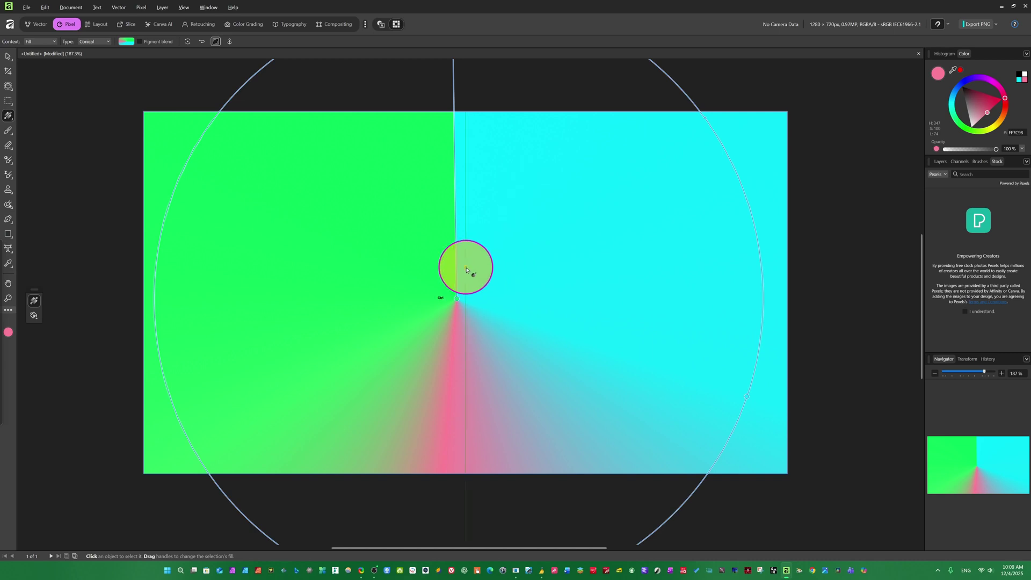
{"action": "scroll", "coordinate": [446, 261], "scroll_direction": "down", "scroll_amount": 3}
{"action": "left_click_drag", "start_coordinate": [456, 90], "coordinate": [527, 278]}
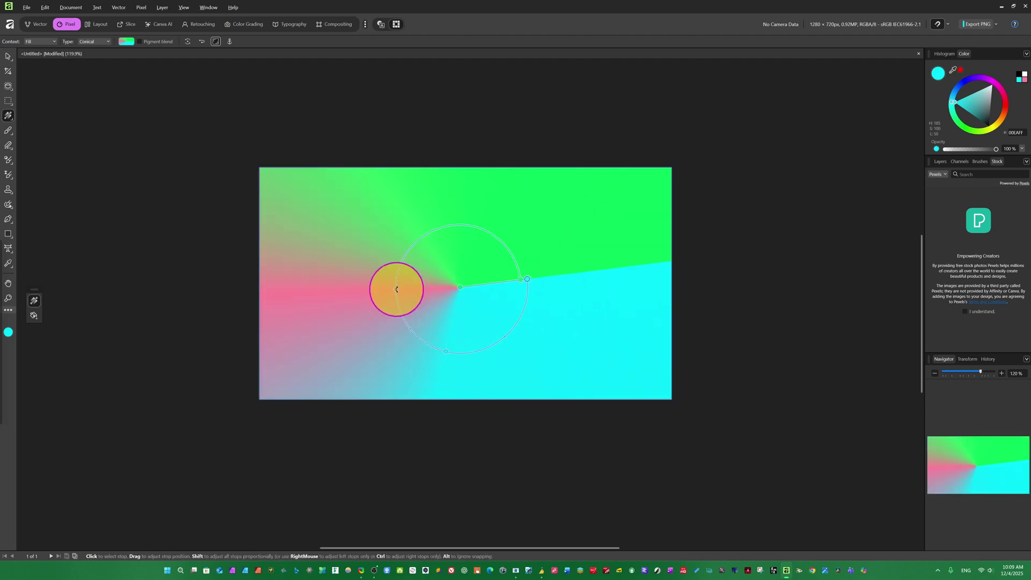
Adjust the color transitions around the conical gradient's ring between the pink, green and cyan stops
{"action": "left_click", "coordinate": [395, 287]}
{"action": "left_click_drag", "start_coordinate": [408, 251], "coordinate": [504, 337]}
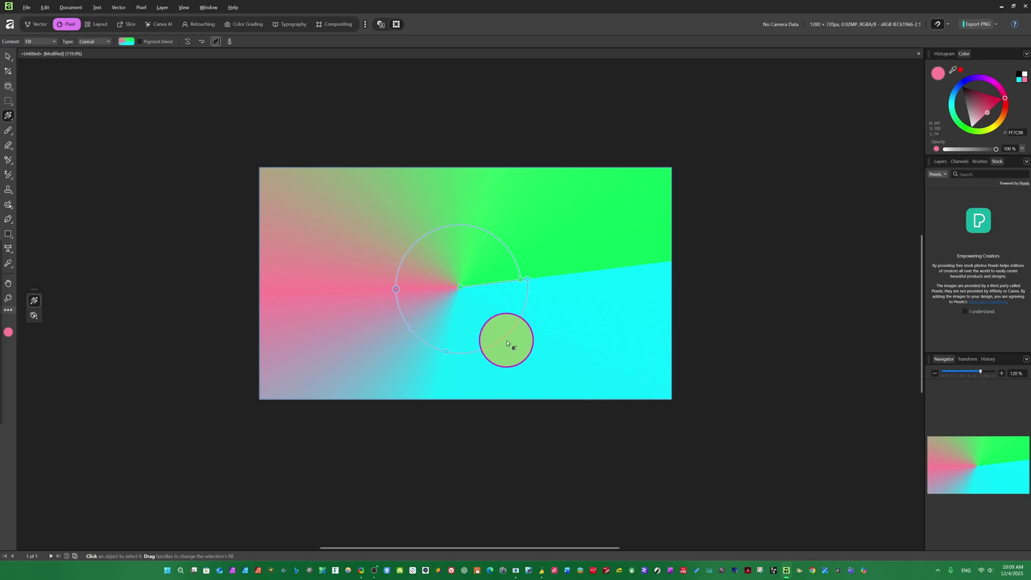
{"action": "left_click_drag", "start_coordinate": [504, 337], "coordinate": [525, 334]}
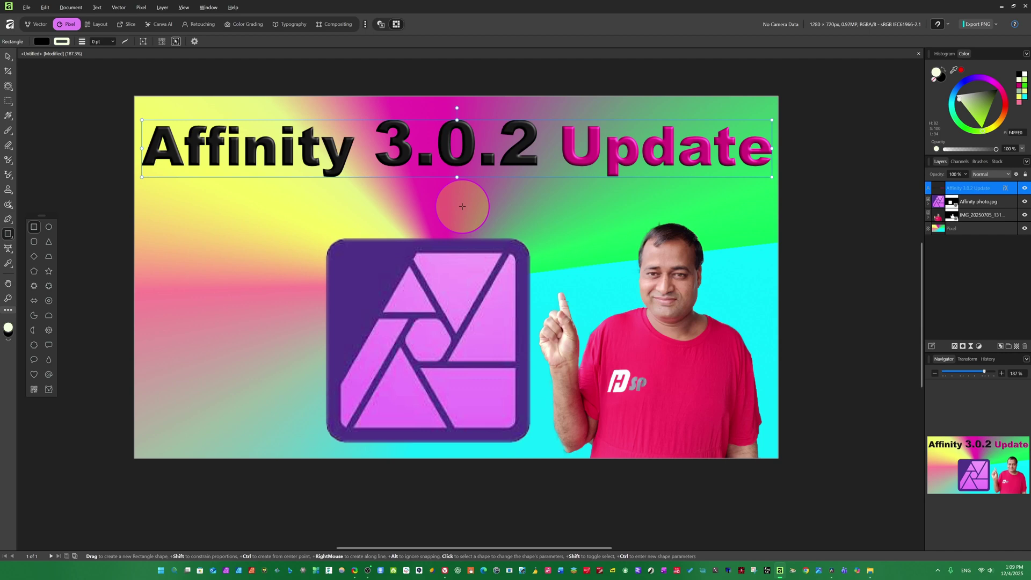
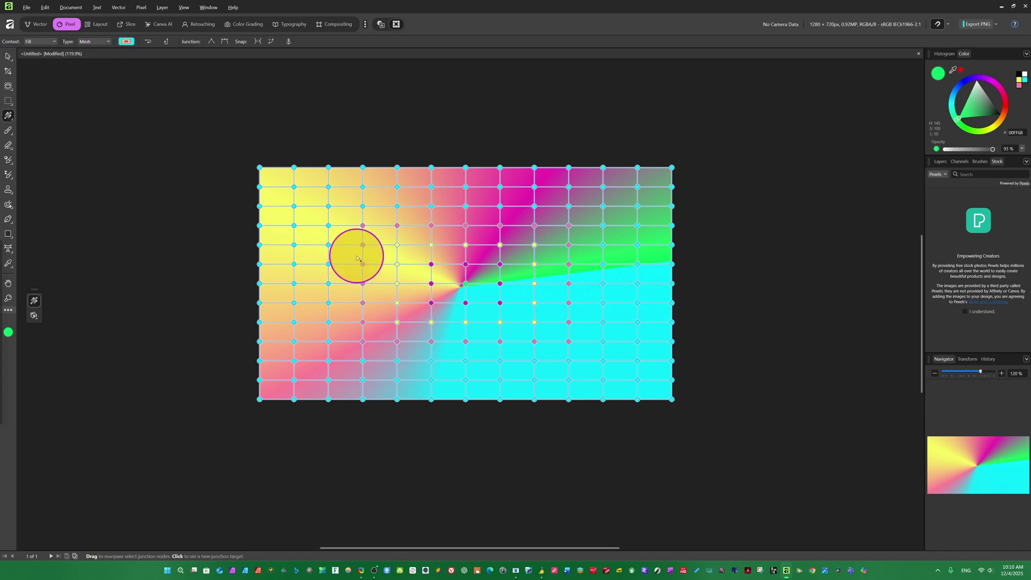
Try to pull a mesh junction in the upper-right green area of the fill downward, and undo the move
{"action": "left_click", "coordinate": [331, 229]}
{"action": "left_click_drag", "start_coordinate": [604, 204], "coordinate": [602, 255]}
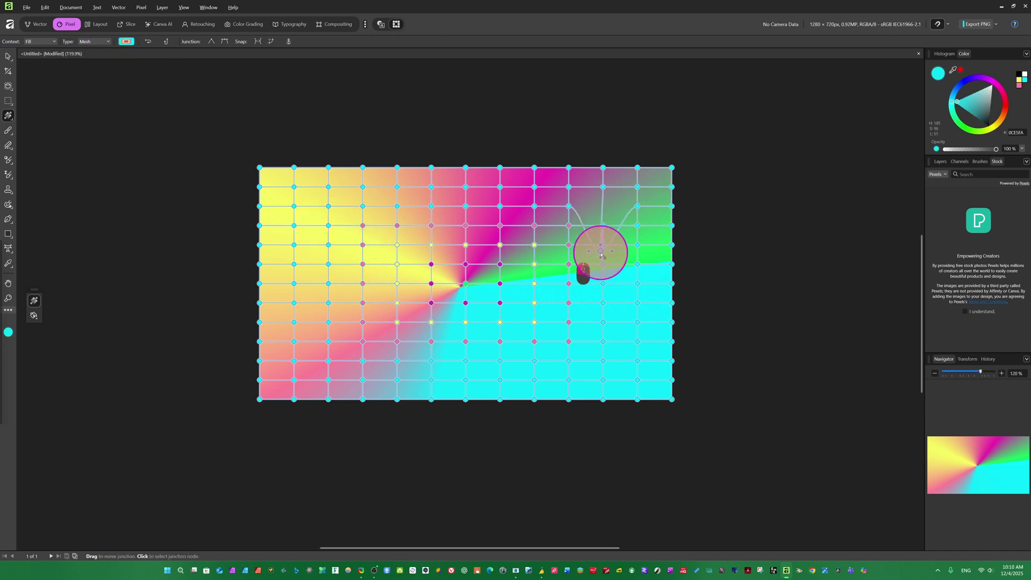
{"action": "key", "text": "ctrl+z"}
Try to pull a yellow mesh junction just below the center of the fill up and to the left, and undo the move
{"action": "left_click", "coordinate": [431, 245]}
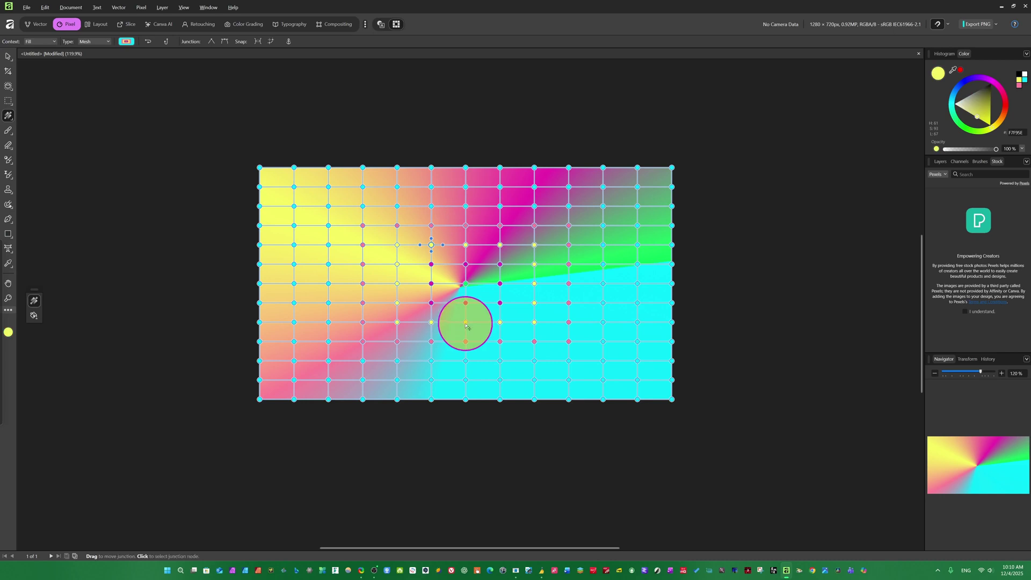
{"action": "left_click", "coordinate": [466, 322]}
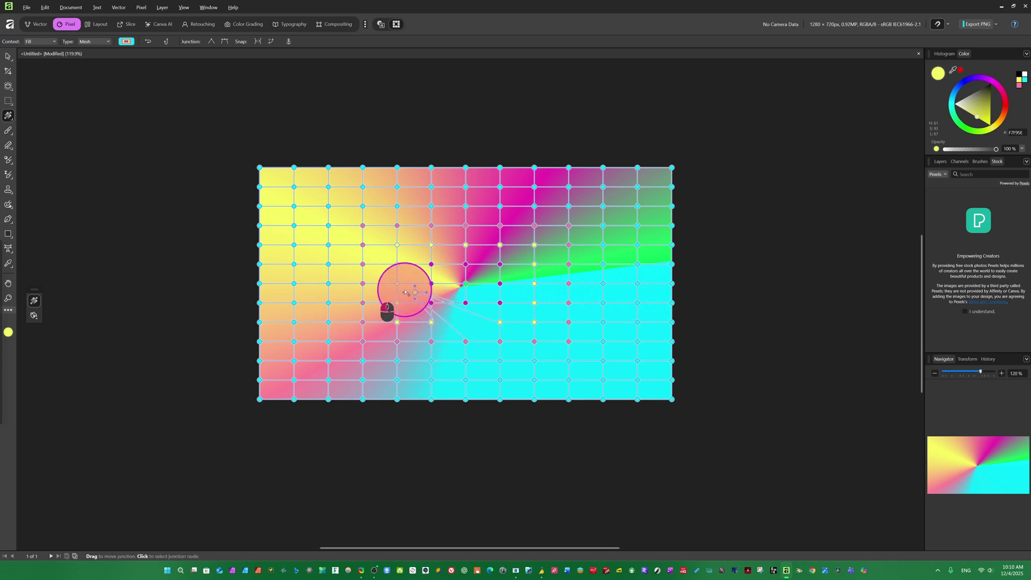
Try a Hatch fill on the page and swing its direction handles, then undo back to the mesh fill
{"action": "left_click", "coordinate": [110, 41]}
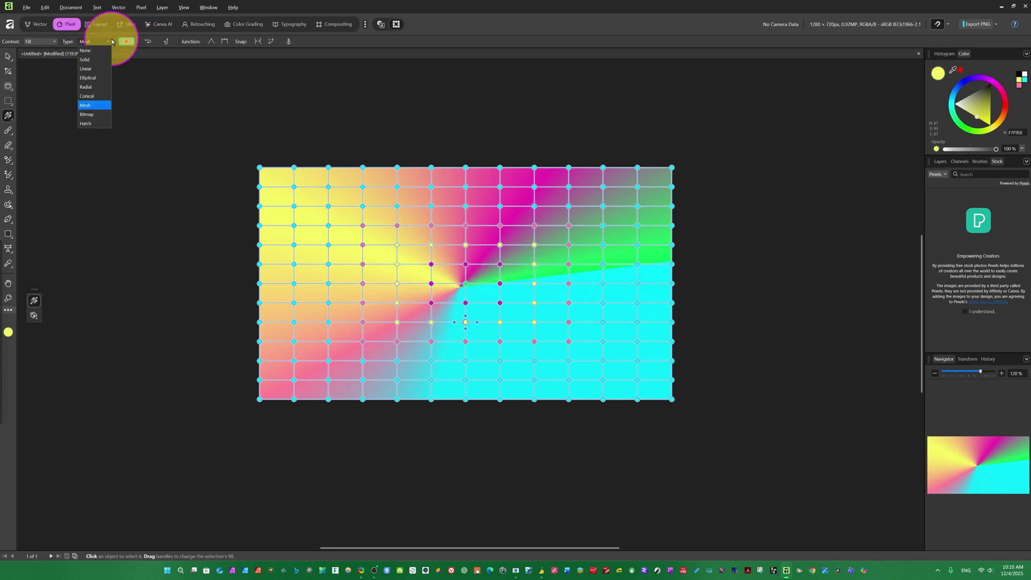
{"action": "left_click", "coordinate": [86, 123]}
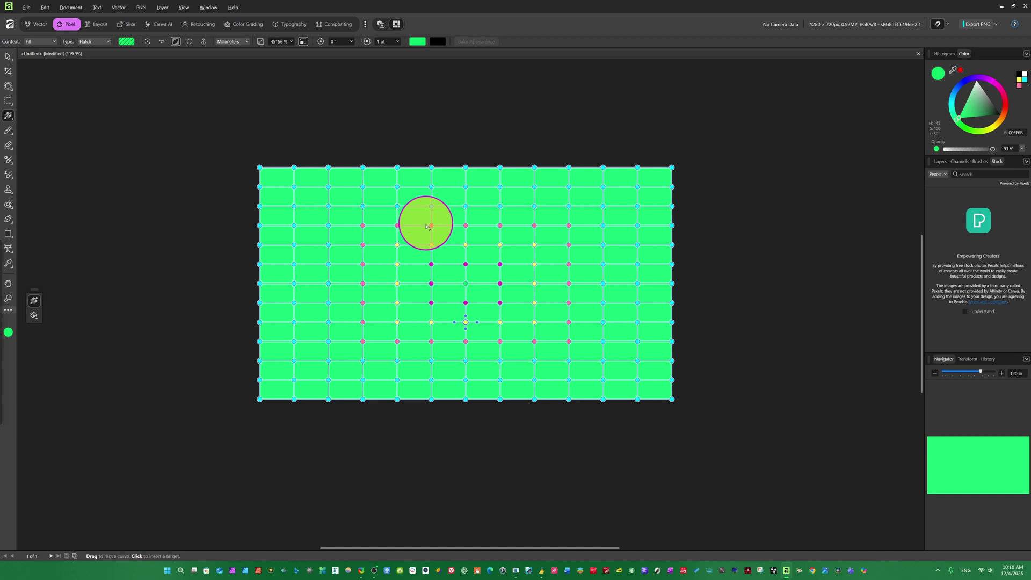
{"action": "scroll", "coordinate": [432, 230], "scroll_direction": "down", "scroll_amount": 3}
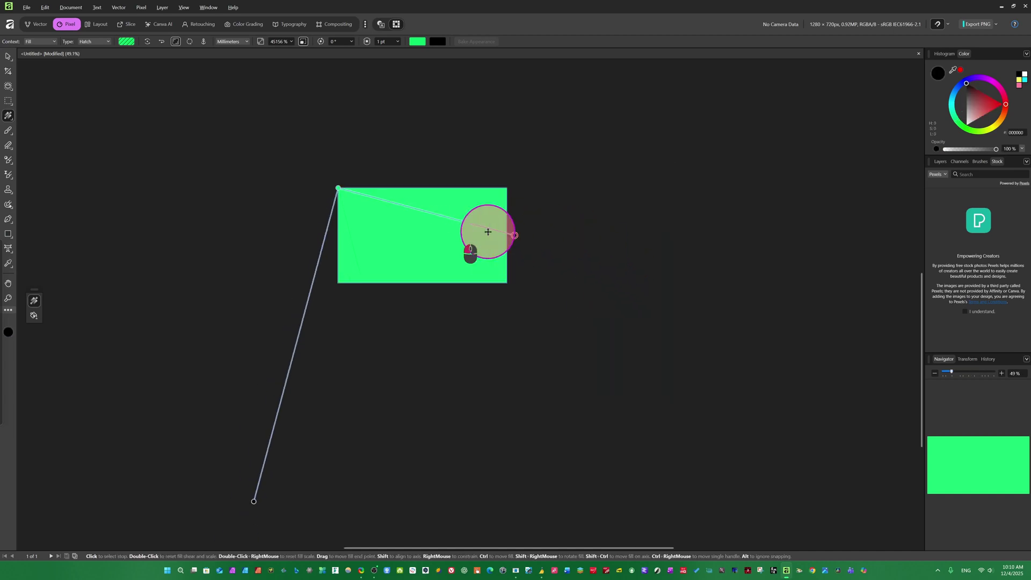
{"action": "scroll", "coordinate": [437, 235], "scroll_direction": "up", "scroll_amount": 3}
{"action": "scroll", "coordinate": [451, 273], "scroll_direction": "up", "scroll_amount": 1}
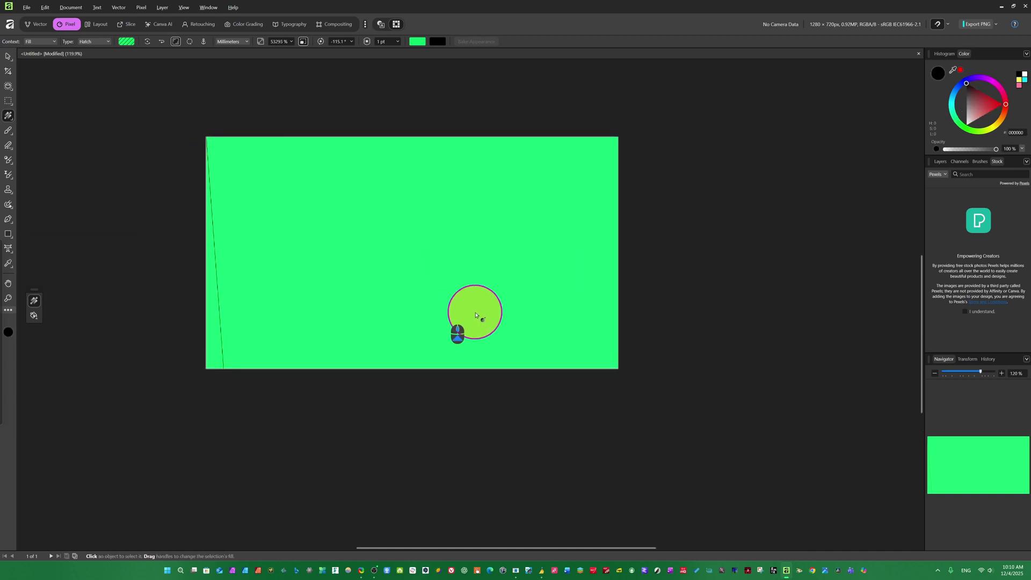
{"action": "key", "text": "ctrl+z"}
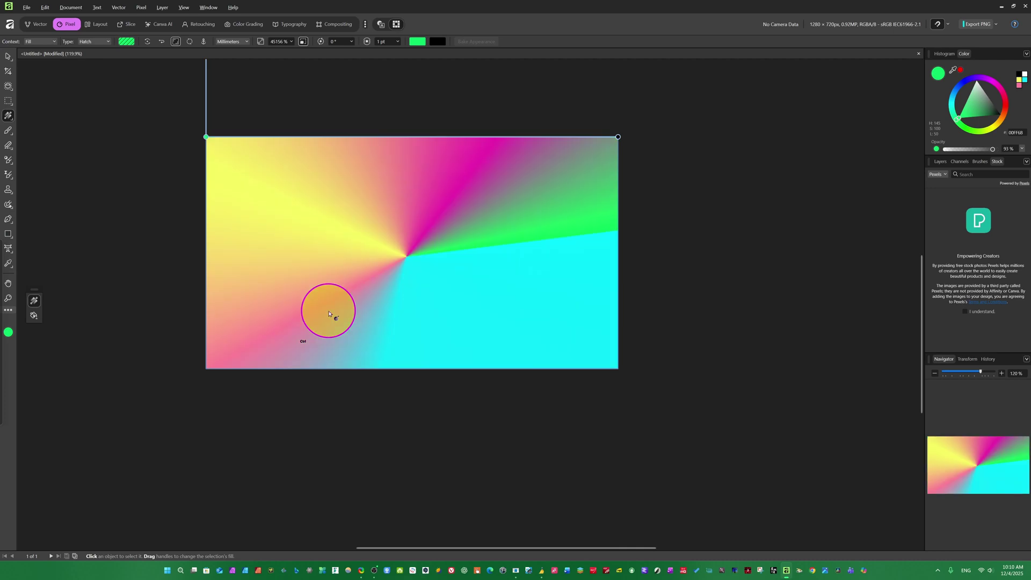
{"action": "key", "text": "ctrl+z"}
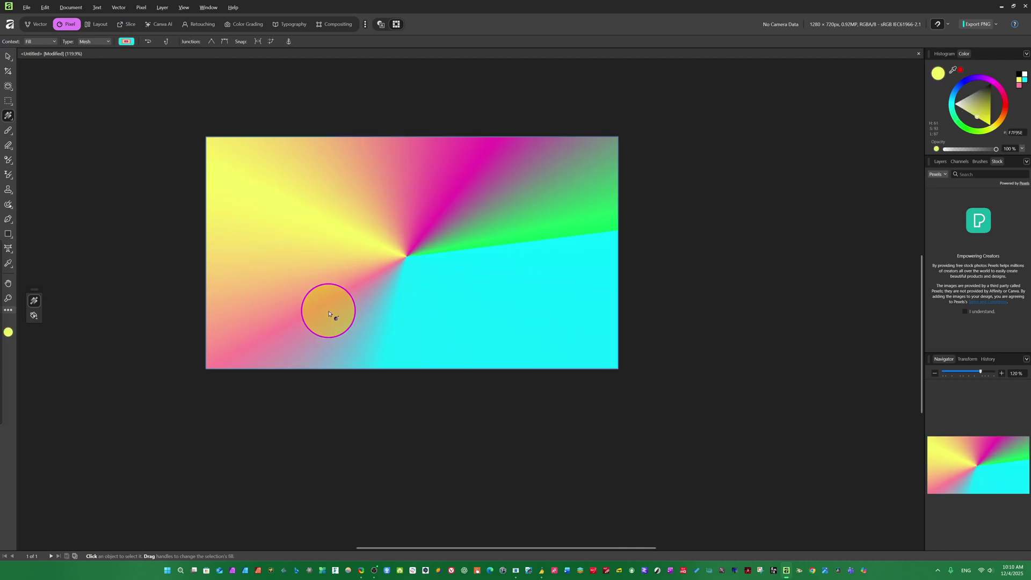
Switch the fill type to Linear and then Elliptical, moving the ellipse's center slightly left of and below the page center
{"action": "left_click", "coordinate": [94, 42]}
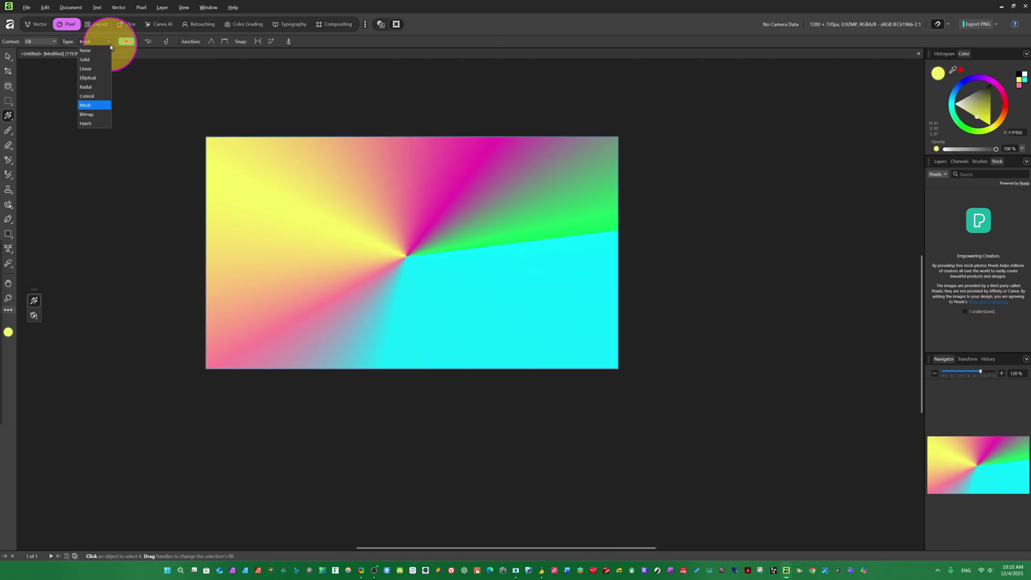
{"action": "left_click", "coordinate": [90, 70]}
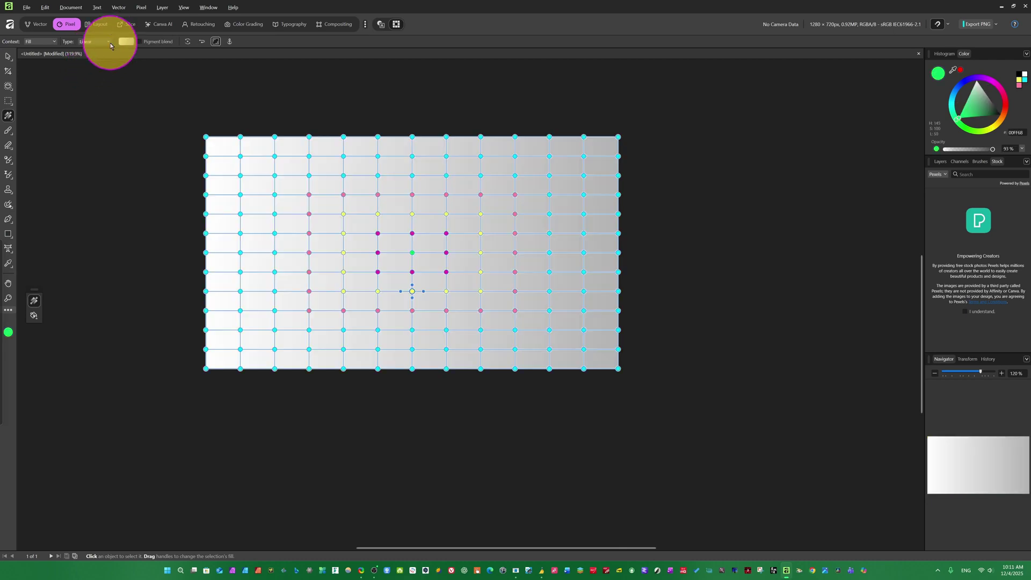
{"action": "left_click", "coordinate": [103, 41]}
{"action": "left_click", "coordinate": [108, 54]}
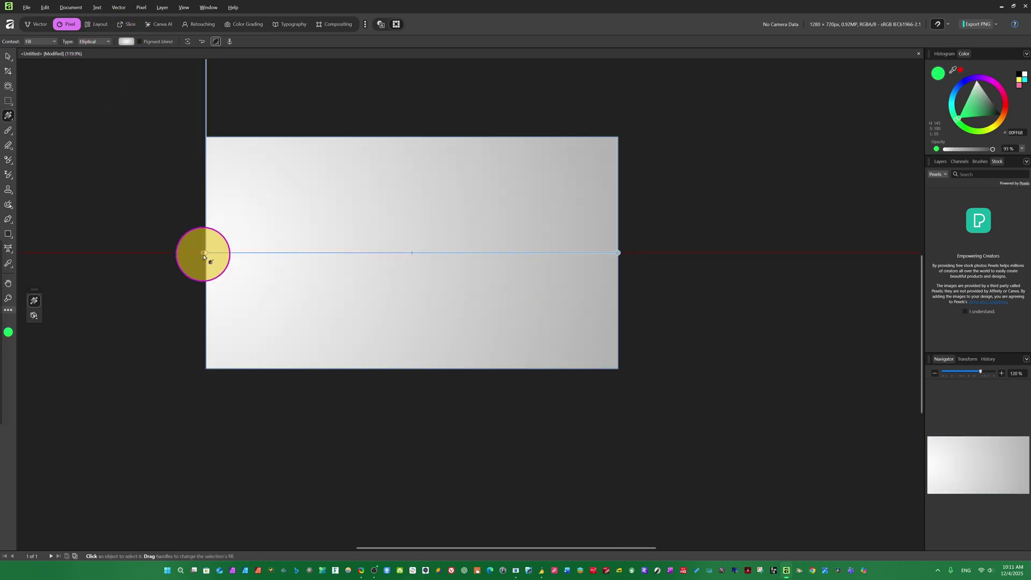
{"action": "left_click_drag", "start_coordinate": [212, 257], "coordinate": [368, 299]}
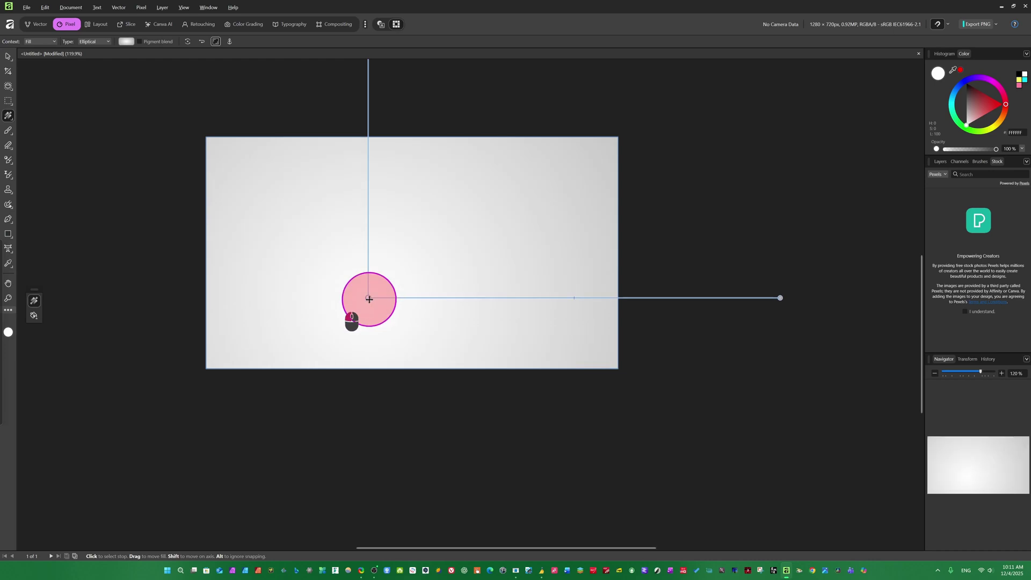
Set the elliptical gradient's center stop to pink (FF0066), then try another color and handle position along its horizontal axis
{"action": "left_click", "coordinate": [1002, 93]}
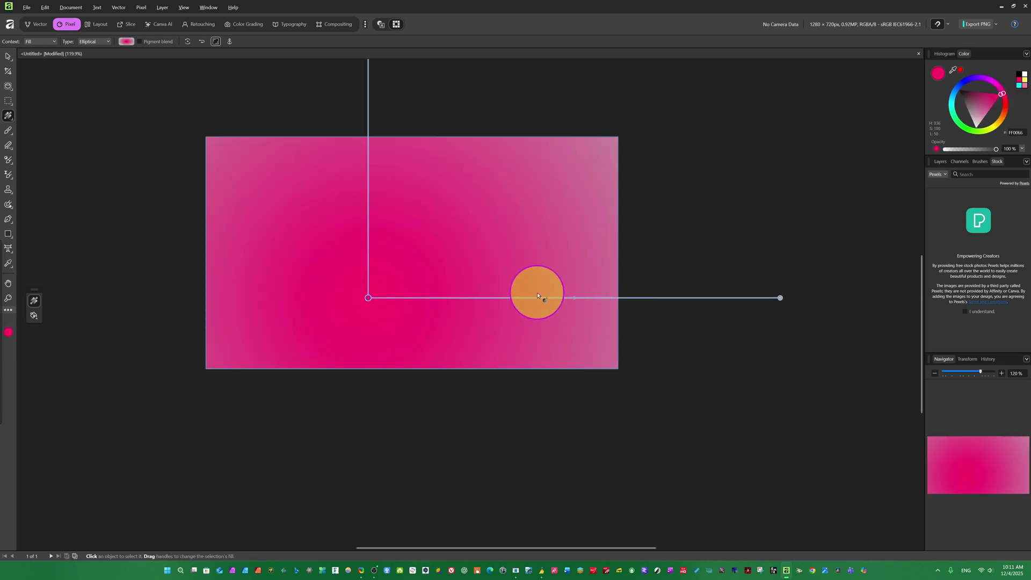
{"action": "left_click", "coordinate": [515, 297]}
{"action": "left_click_drag", "start_coordinate": [596, 306], "coordinate": [954, 113]}
{"action": "left_click_drag", "start_coordinate": [691, 234], "coordinate": [419, 260]}
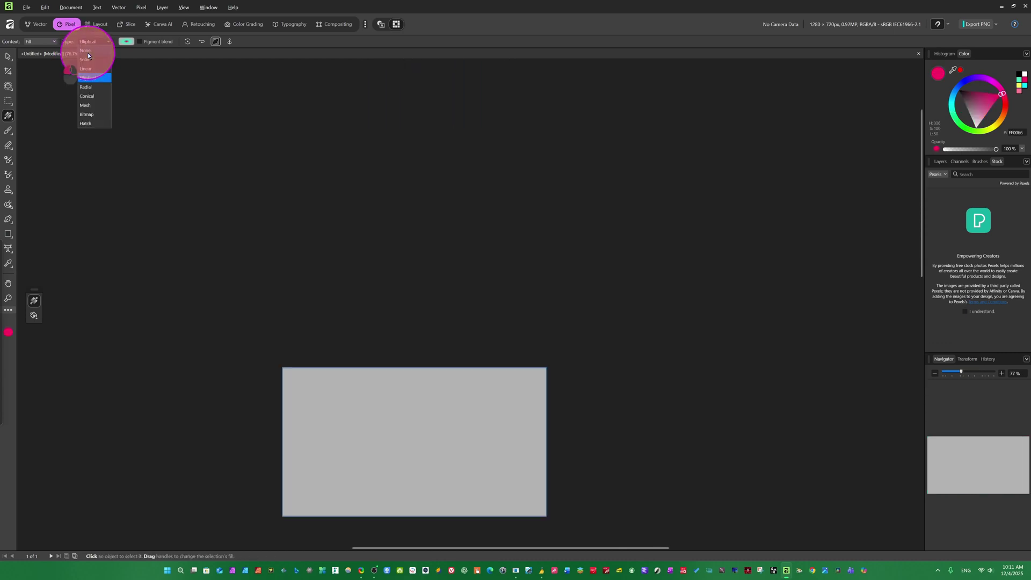
Set the fill type to None, then change it to Linear
{"action": "left_click", "coordinate": [88, 53]}
{"action": "scroll", "coordinate": [341, 324], "scroll_direction": "down", "scroll_amount": 2}
{"action": "scroll", "coordinate": [341, 325], "scroll_direction": "down", "scroll_amount": 2}
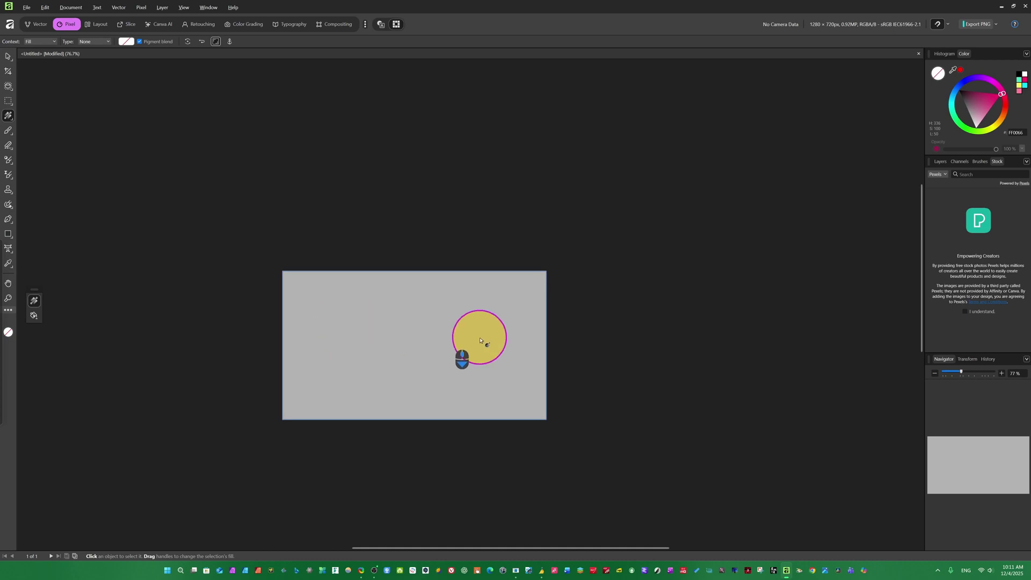
{"action": "left_click", "coordinate": [94, 41]}
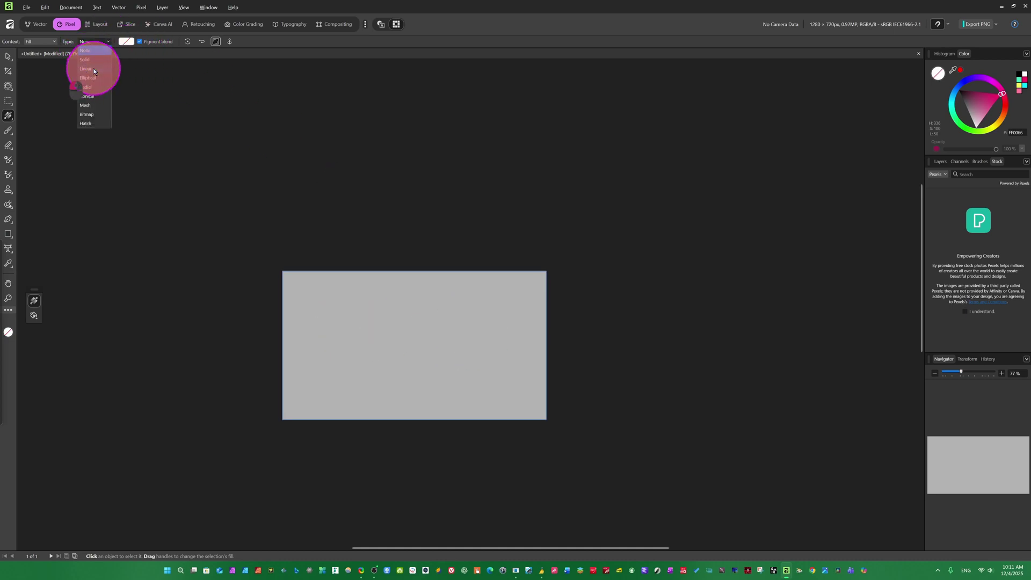
{"action": "left_click", "coordinate": [93, 68]}
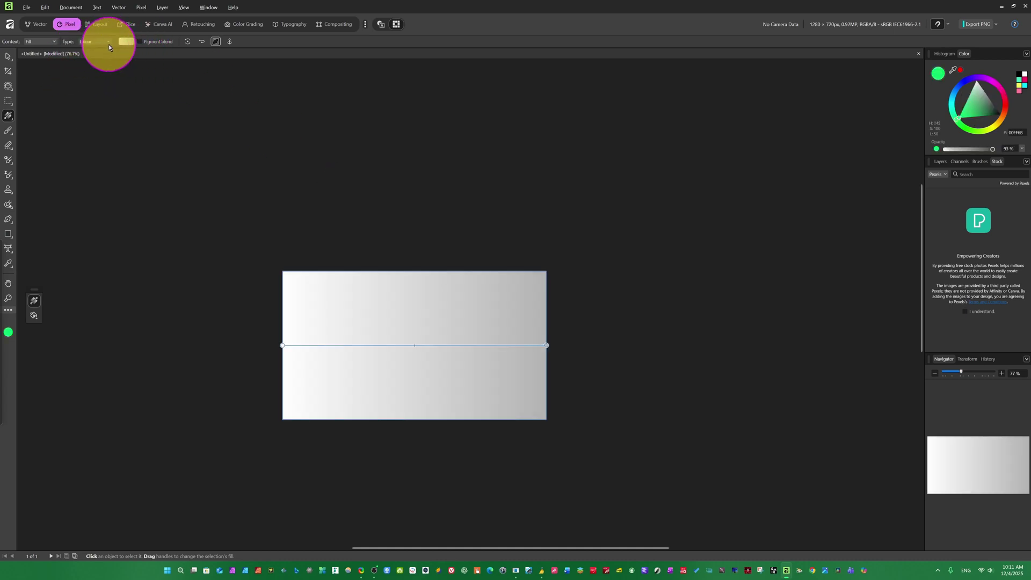
Undo the recent fill changes back to the conical gradient
{"action": "scroll", "coordinate": [397, 352], "scroll_direction": "up", "scroll_amount": 3}
{"action": "key", "text": "ctrl+z"}
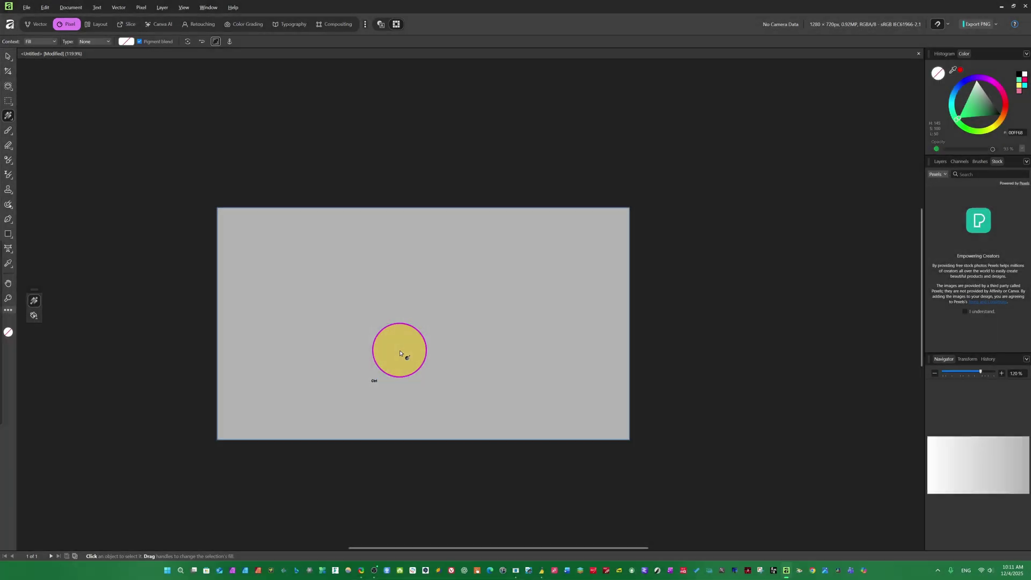
{"action": "left_click", "coordinate": [400, 353], "text": "ctrl"}
{"action": "left_click", "coordinate": [400, 354], "text": "ctrl"}
{"action": "left_click", "coordinate": [400, 354], "text": "ctrl"}
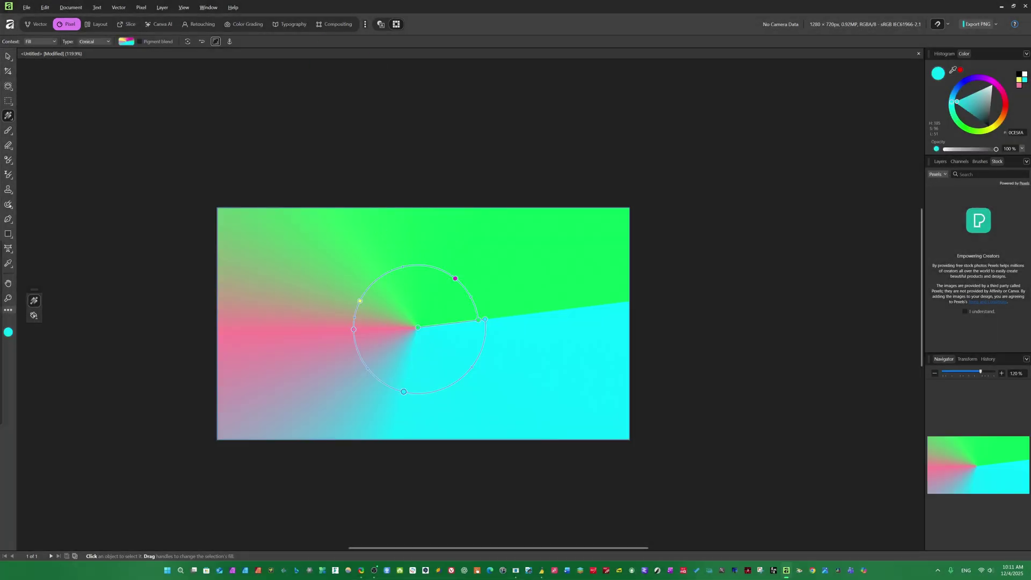
Add a stop to the upper-left part of the conical gradient's ring, adjust the ring's colors, and switch to the Move tool
{"action": "left_click", "coordinate": [400, 271]}
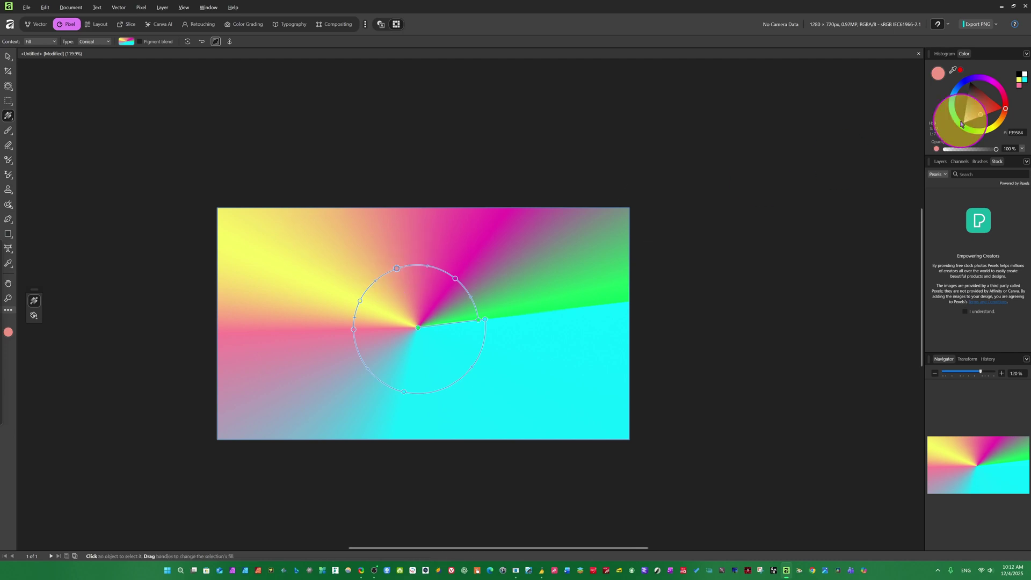
{"action": "left_click_drag", "start_coordinate": [990, 130], "coordinate": [317, 256]}
{"action": "key", "text": "v"}
{"action": "scroll", "coordinate": [345, 211], "scroll_direction": "down", "scroll_amount": 1}
{"action": "scroll", "coordinate": [345, 213], "scroll_direction": "up", "scroll_amount": 2}
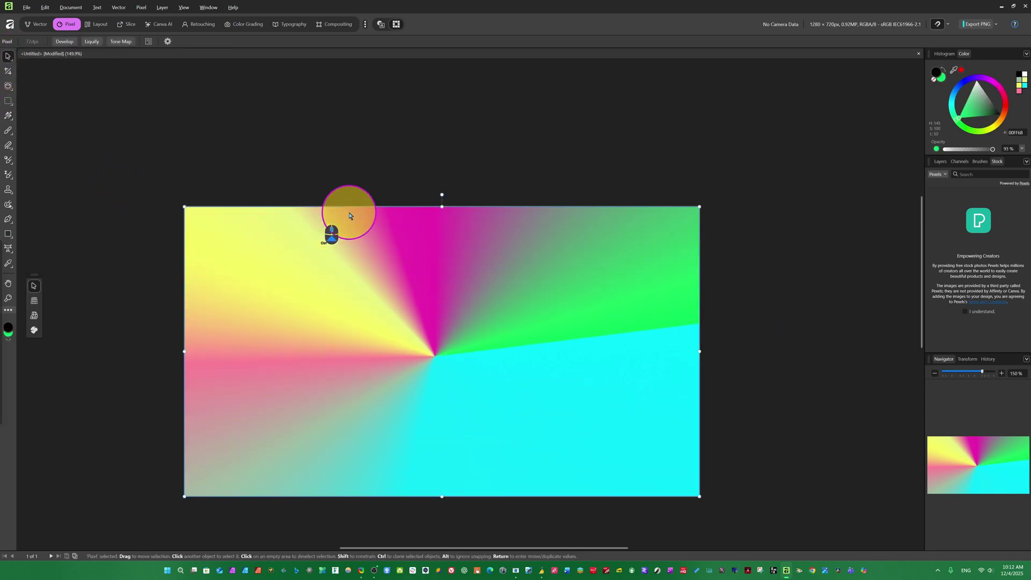
{"action": "scroll", "coordinate": [353, 224], "scroll_direction": "down", "scroll_amount": 1}
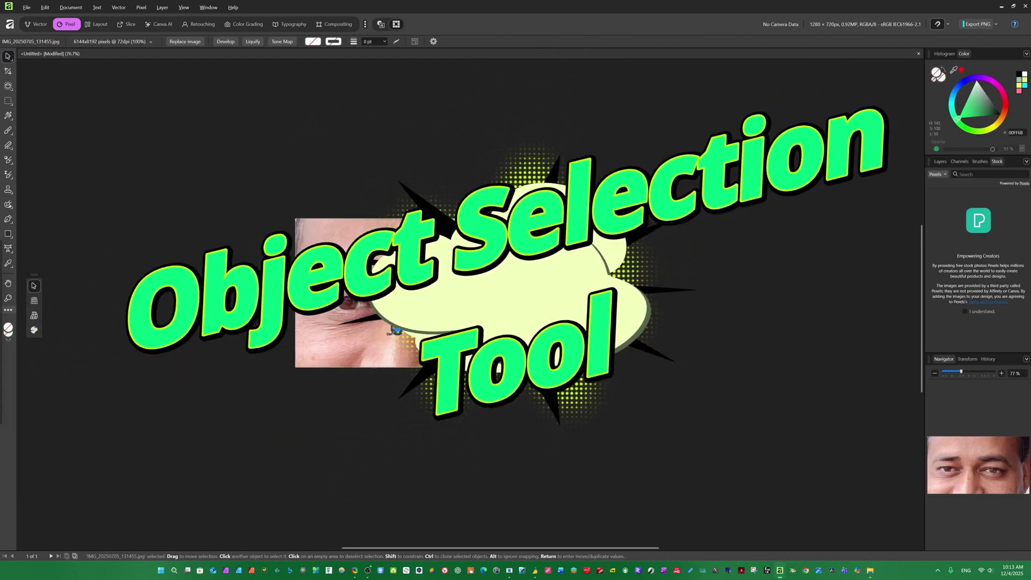
Scale the placed photo IMG_20250705_131455.jpg down proportionally to about 18%
{"action": "scroll", "coordinate": [457, 364], "scroll_direction": "up", "scroll_amount": 3}
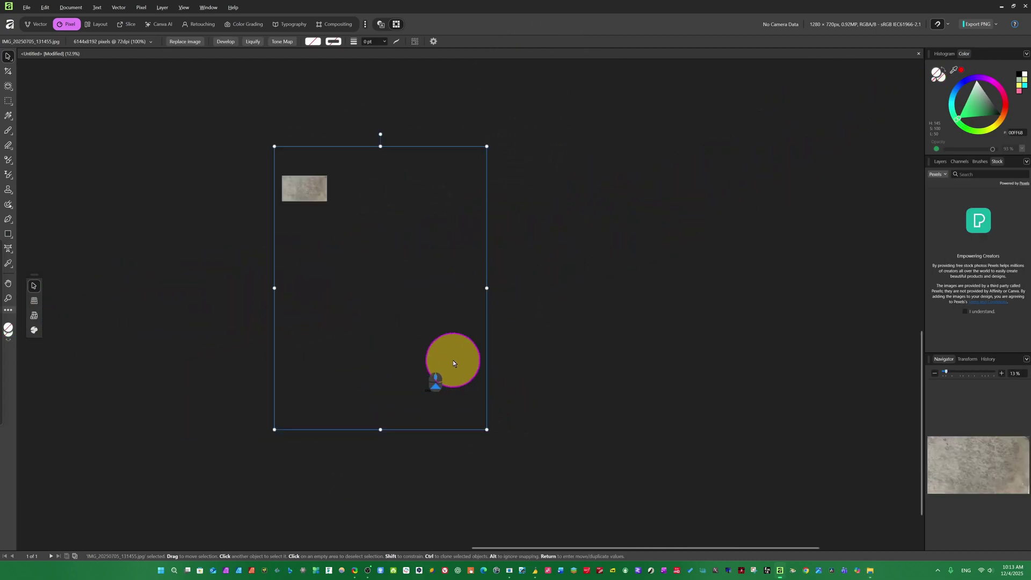
{"action": "left_click_drag", "start_coordinate": [487, 430], "coordinate": [313, 189]}
{"action": "scroll", "coordinate": [313, 189], "scroll_direction": "up", "scroll_amount": 3}
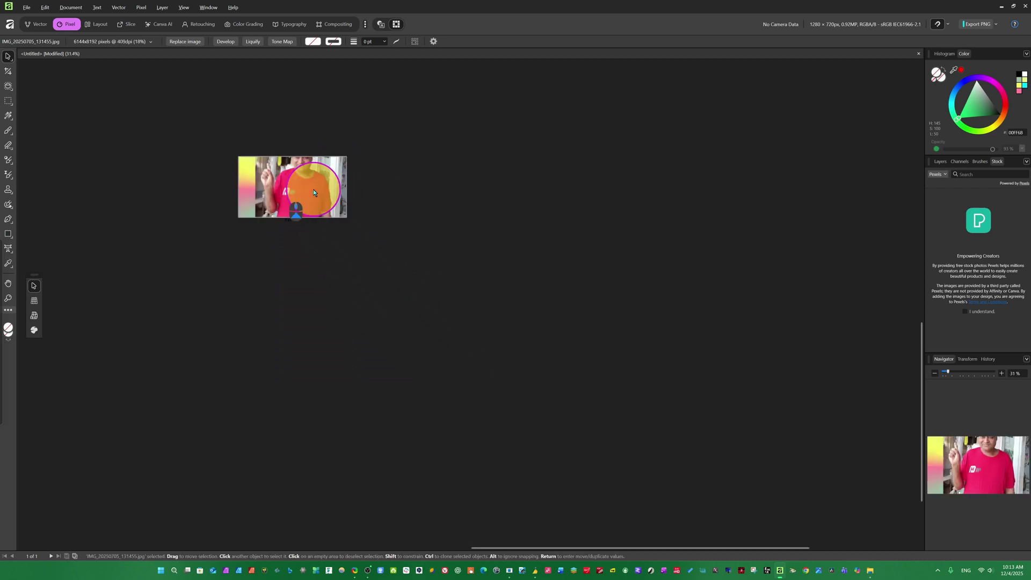
Scale the photo further down to about 8% and position it slightly right of the page center
{"action": "scroll", "coordinate": [314, 192], "scroll_direction": "up", "scroll_amount": 3}
{"action": "scroll", "coordinate": [392, 242], "scroll_direction": "up", "scroll_amount": 2}
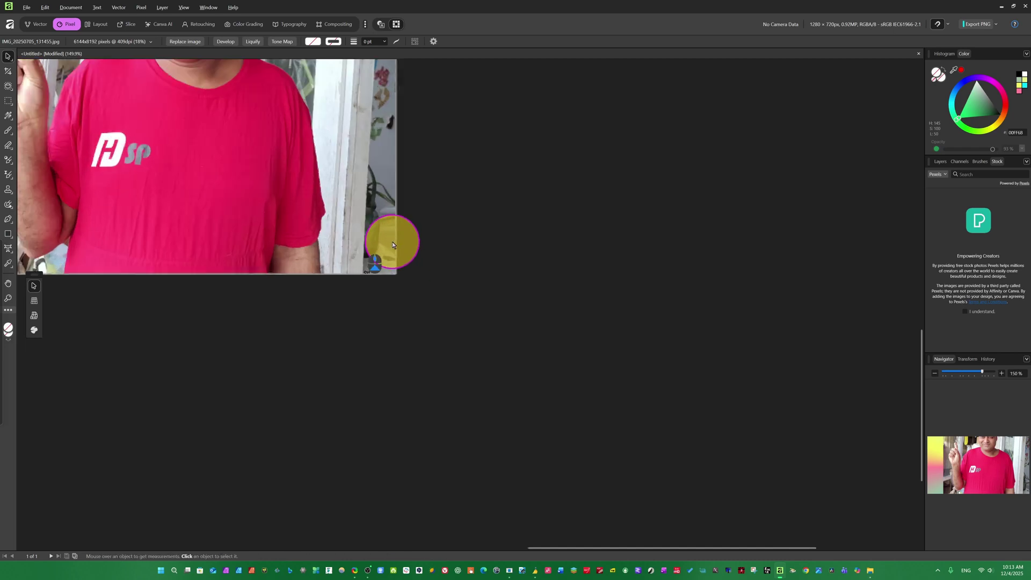
{"action": "scroll", "coordinate": [392, 242], "scroll_direction": "down", "scroll_amount": 3}
{"action": "scroll", "coordinate": [392, 241], "scroll_direction": "up", "scroll_amount": 2}
{"action": "scroll", "coordinate": [316, 304], "scroll_direction": "up", "scroll_amount": 3}
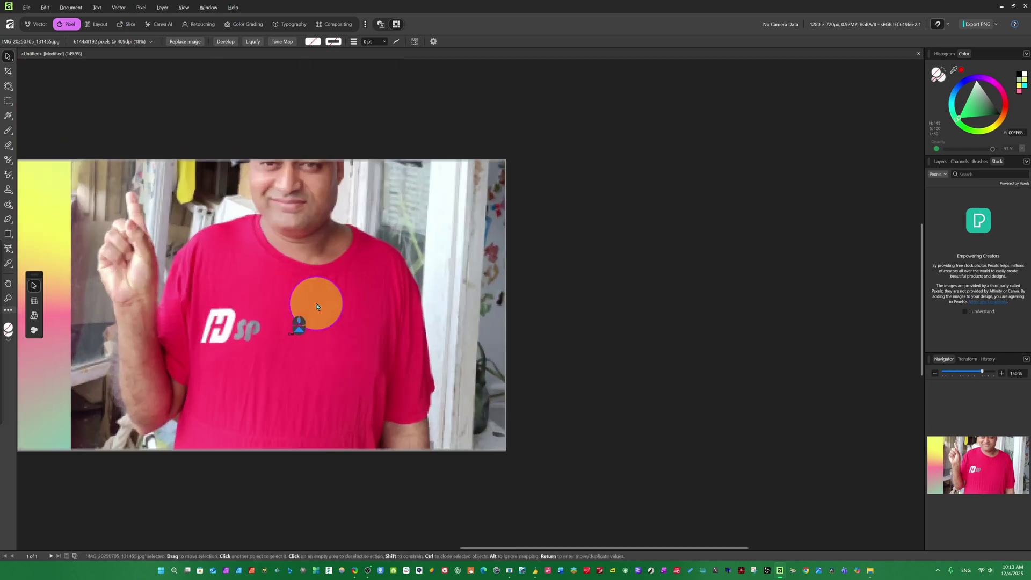
{"action": "scroll", "coordinate": [316, 314], "scroll_direction": "left", "scroll_amount": 6}
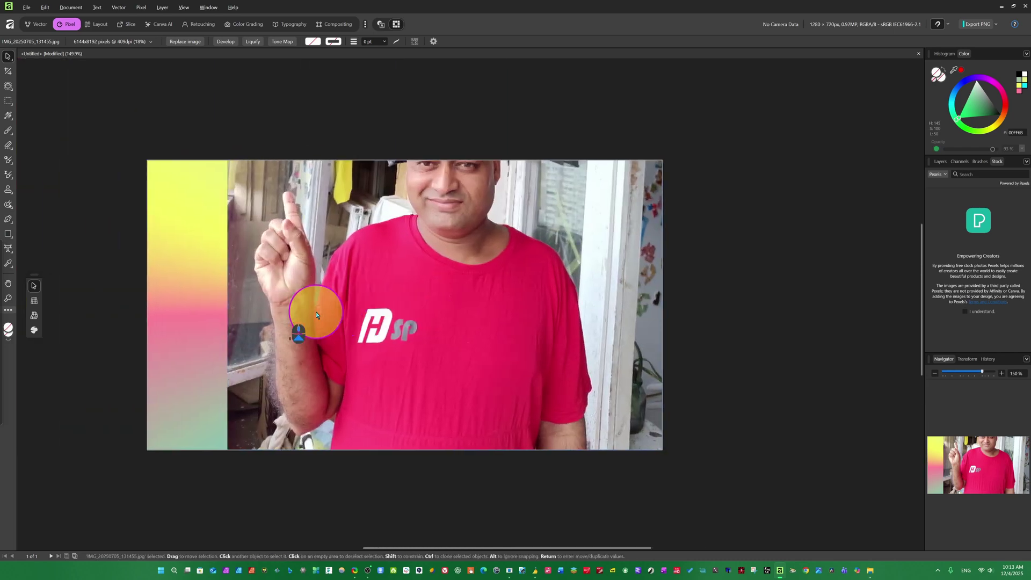
{"action": "scroll", "coordinate": [316, 314], "scroll_direction": "left", "scroll_amount": 8}
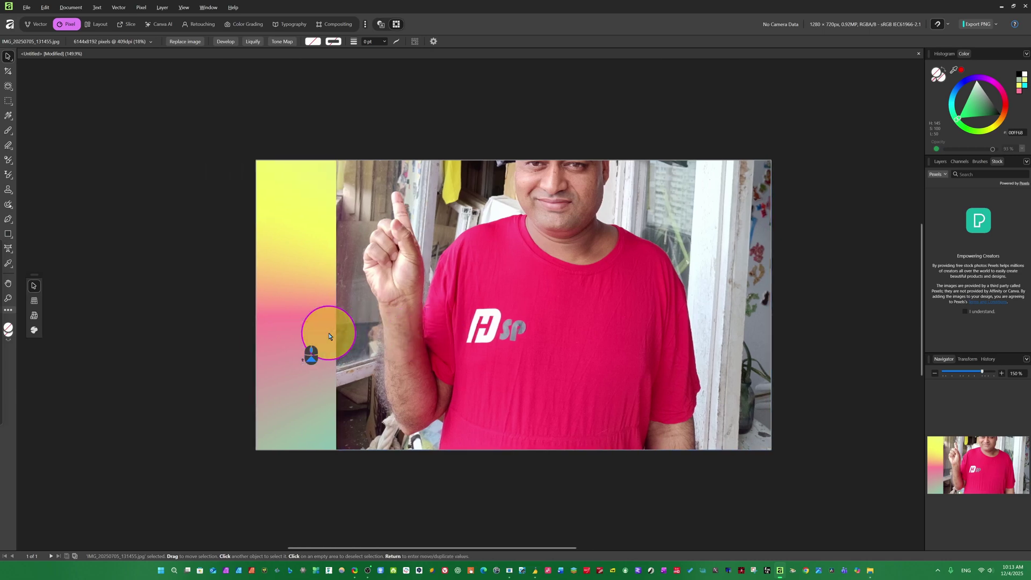
{"action": "scroll", "coordinate": [370, 292], "scroll_direction": "down", "scroll_amount": 3}
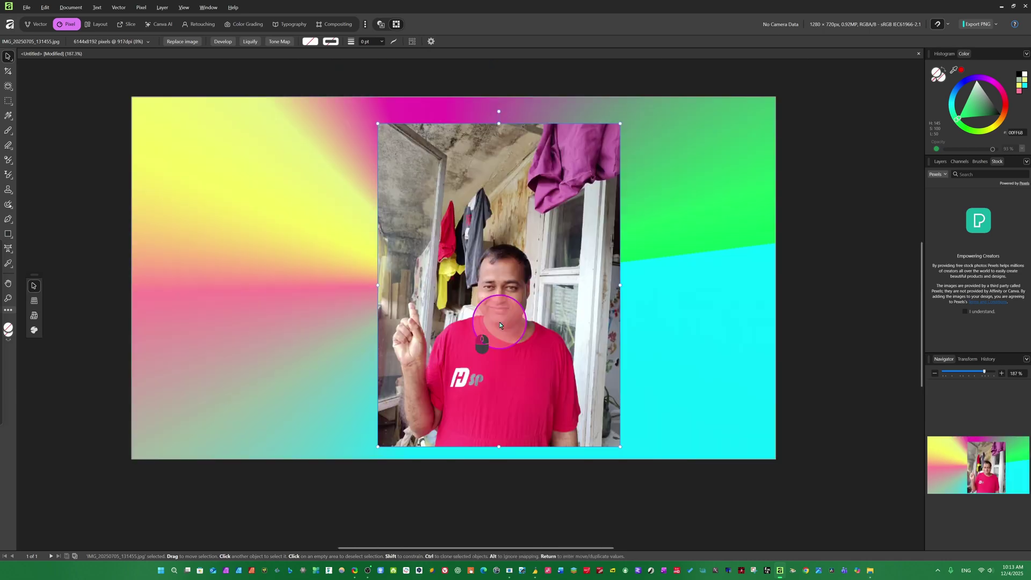
{"action": "left_click_drag", "start_coordinate": [499, 325], "coordinate": [499, 323]}
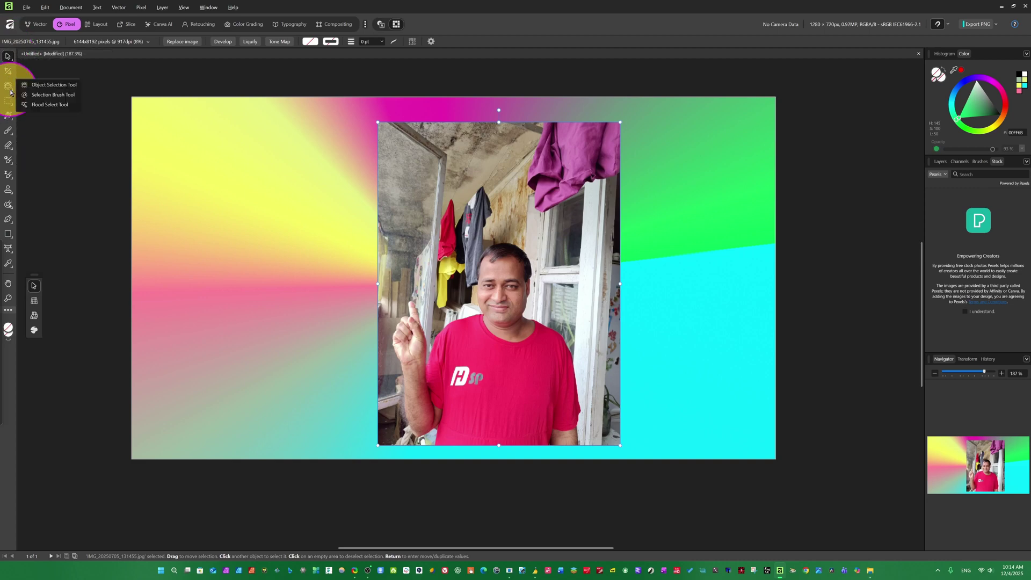
Select the man in the photo with the Object Selection Tool and mask the photo layer with that selection
{"action": "left_click", "coordinate": [44, 84]}
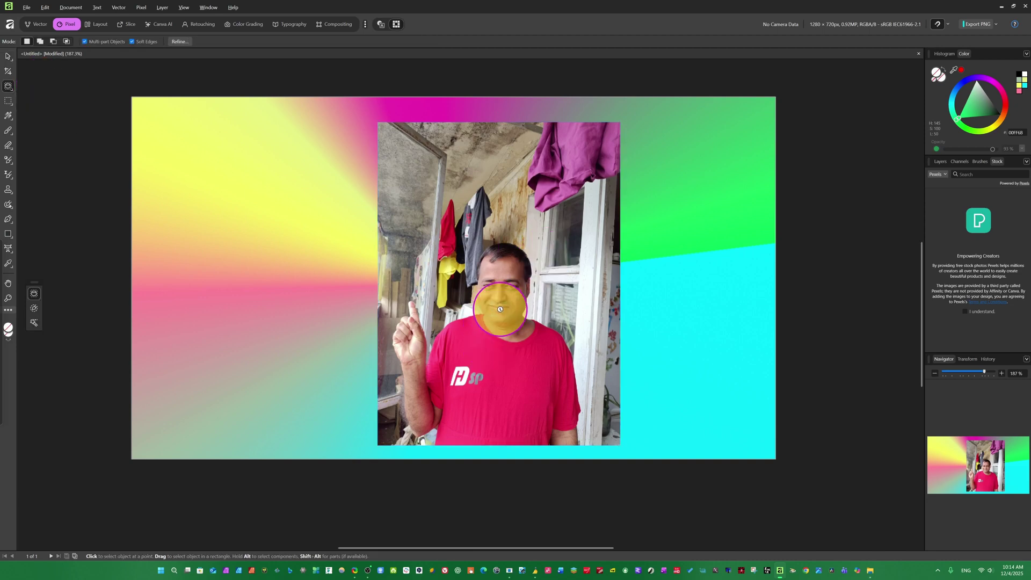
{"action": "left_click", "coordinate": [498, 377]}
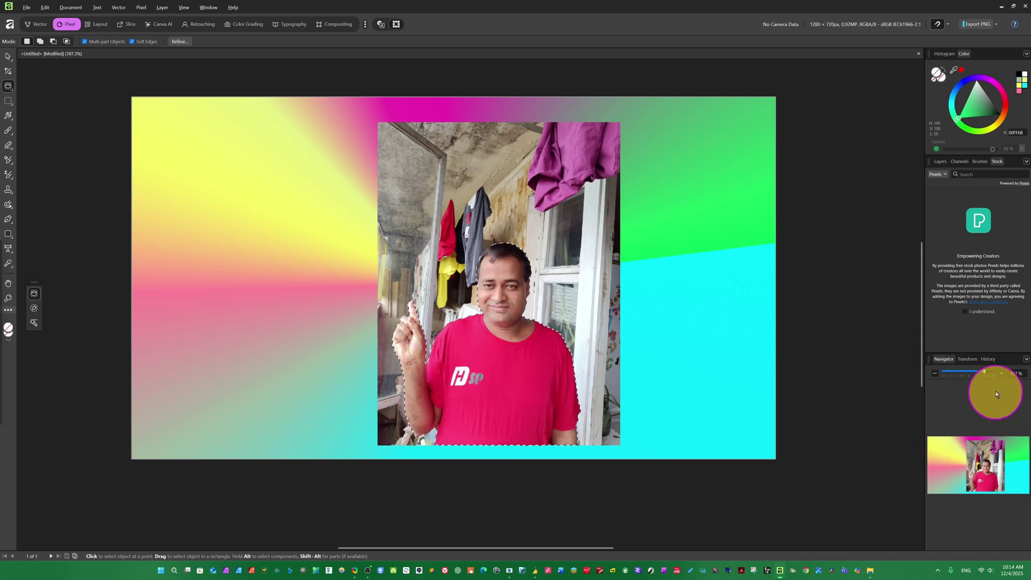
{"action": "left_click", "coordinate": [940, 162]}
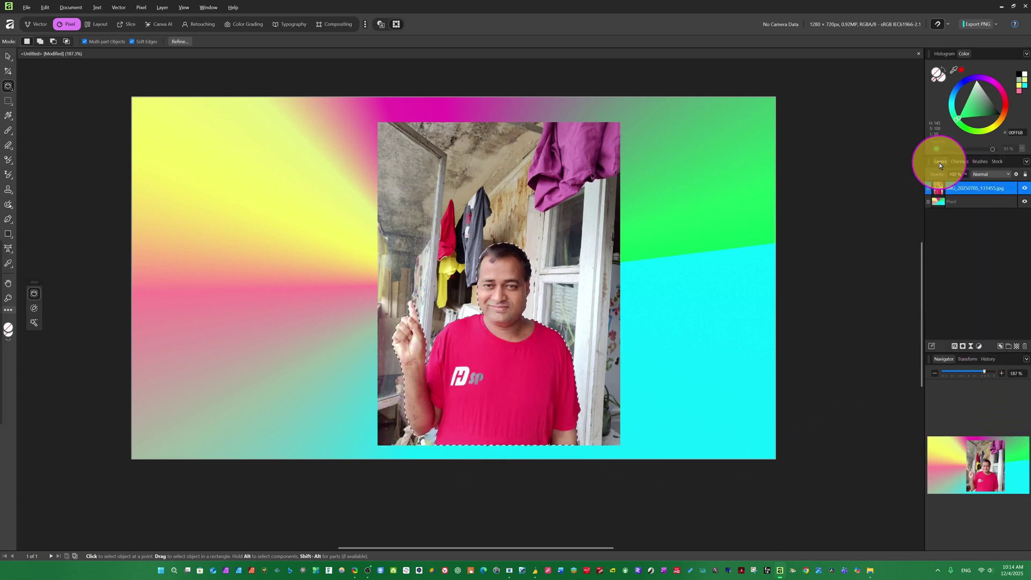
{"action": "left_click", "coordinate": [965, 348]}
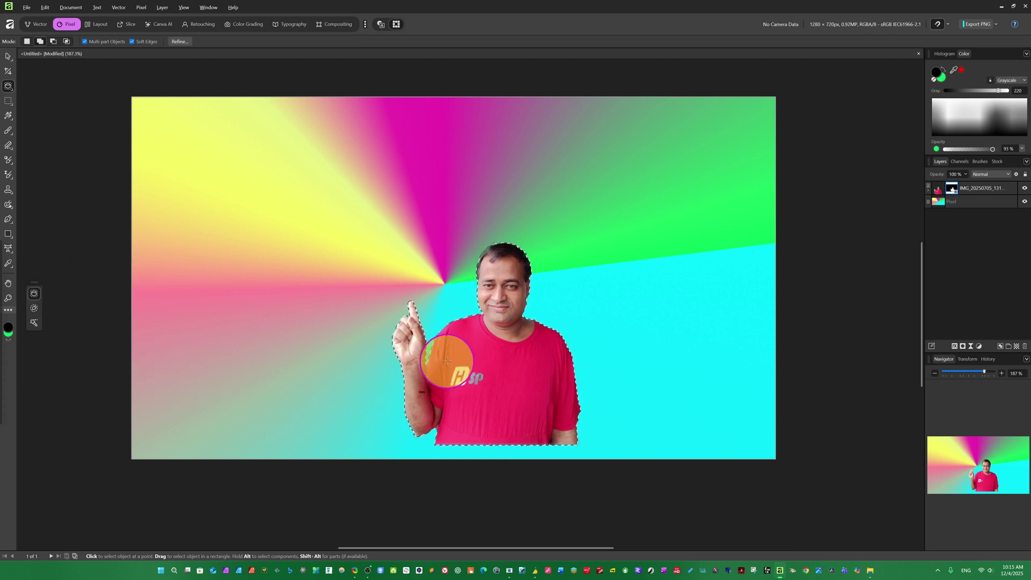
Move the masked cutout of the man to the page's lower-right corner and enlarge it slightly
{"action": "left_click", "coordinate": [11, 58]}
{"action": "left_click_drag", "start_coordinate": [526, 329], "coordinate": [672, 412]}
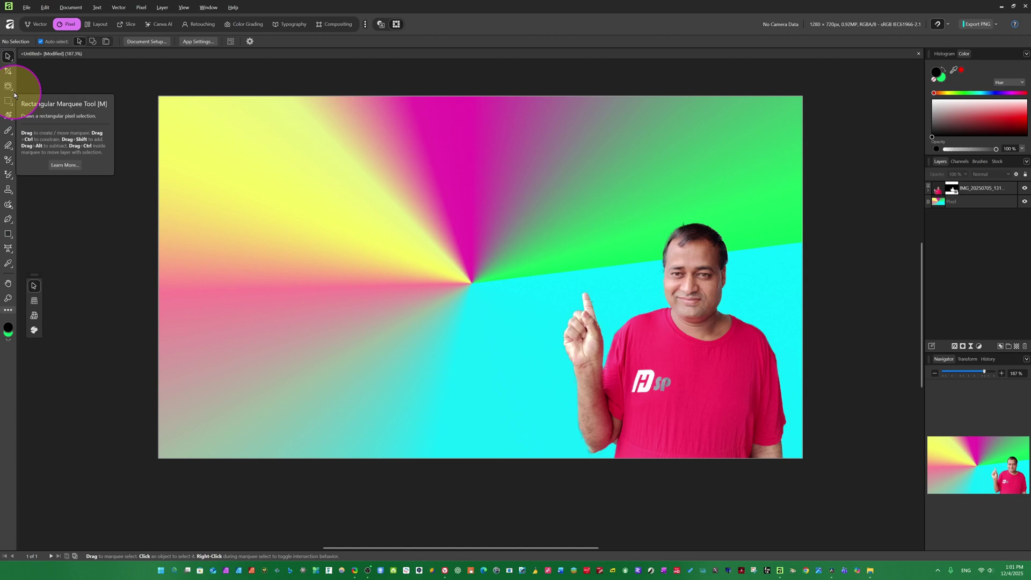
Place the Affinity photo logo image from the Software Media Explore folder left of the page center and enlarge it to about 185%
{"action": "left_click", "coordinate": [9, 92]}
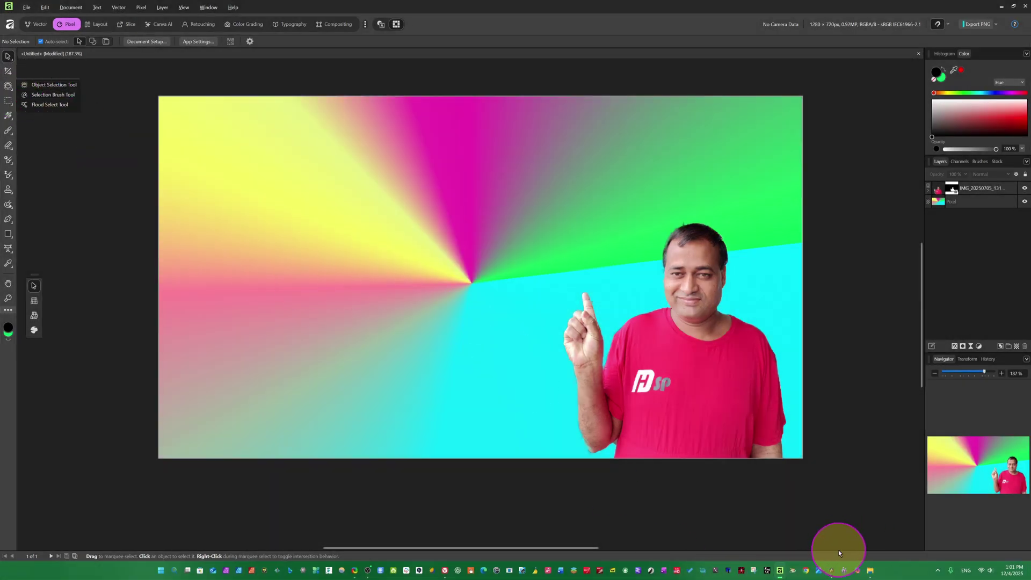
{"action": "mouse_move", "coordinate": [869, 575]}
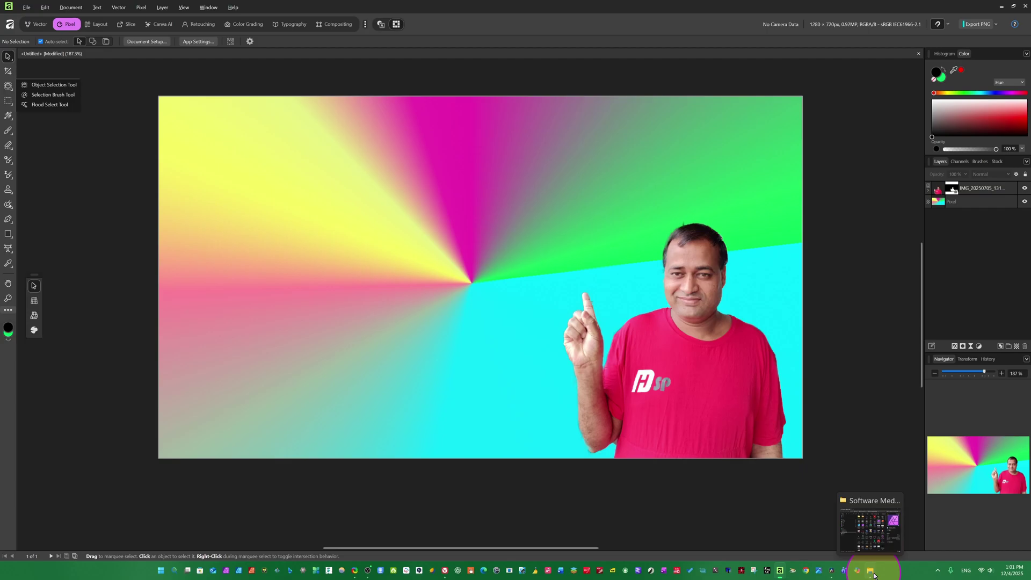
{"action": "left_click", "coordinate": [870, 535]}
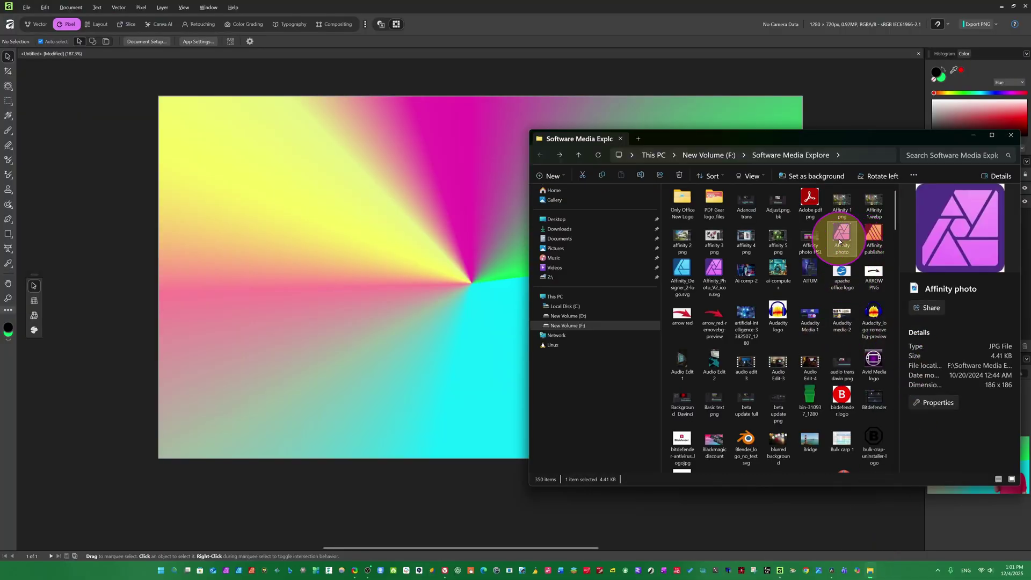
{"action": "left_click_drag", "start_coordinate": [836, 238], "coordinate": [364, 289]}
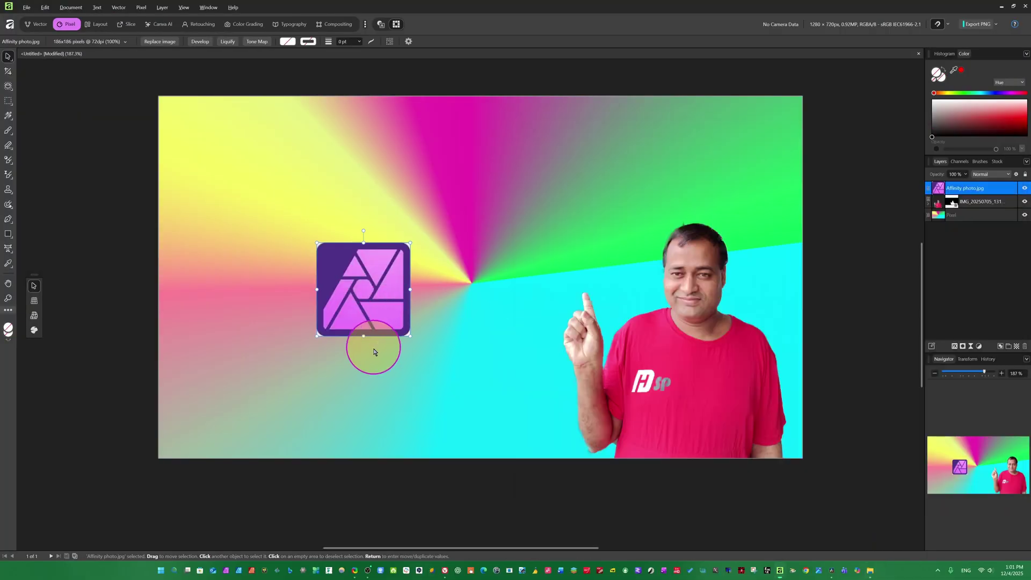
{"action": "left_click_drag", "start_coordinate": [411, 339], "coordinate": [487, 413]}
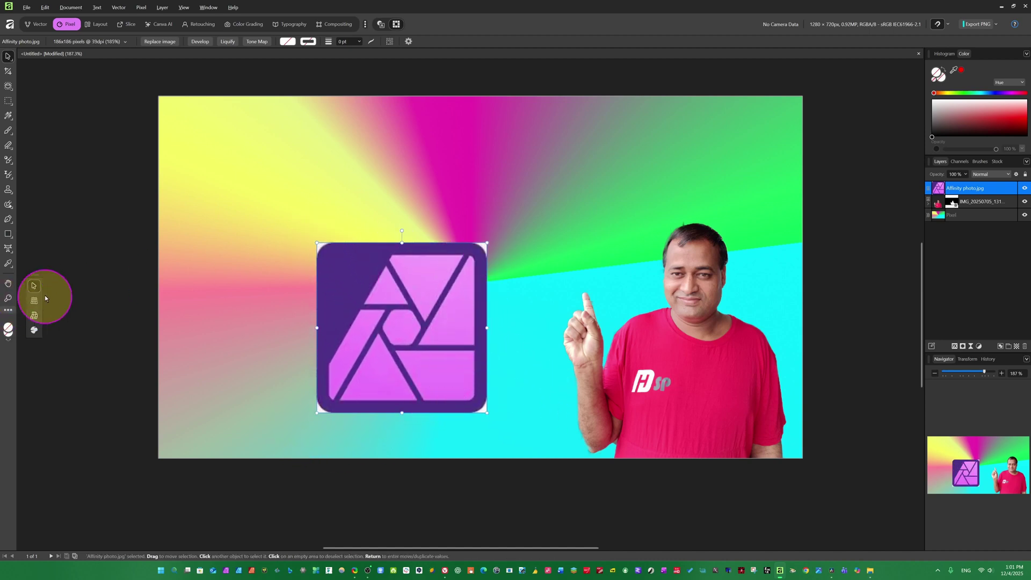
Select the logo with the Selection Brush Tool at 18 px width, then subtract its white corners from the selection
{"action": "left_click", "coordinate": [8, 90]}
{"action": "left_click", "coordinate": [48, 101]}
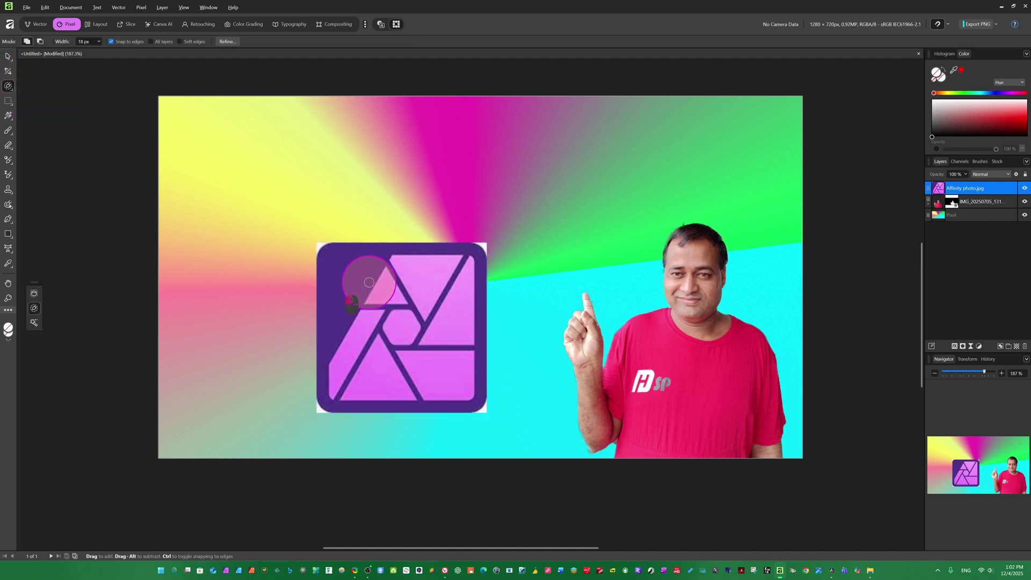
{"action": "mouse_move", "coordinate": [333, 287]}
{"action": "left_mouse_down"}
{"action": "mouse_move", "coordinate": [408, 338]}
{"action": "mouse_move", "coordinate": [390, 325]}
{"action": "mouse_move", "coordinate": [344, 327]}
{"action": "mouse_move", "coordinate": [367, 353]}
{"action": "mouse_move", "coordinate": [350, 368]}
{"action": "left_mouse_up"}
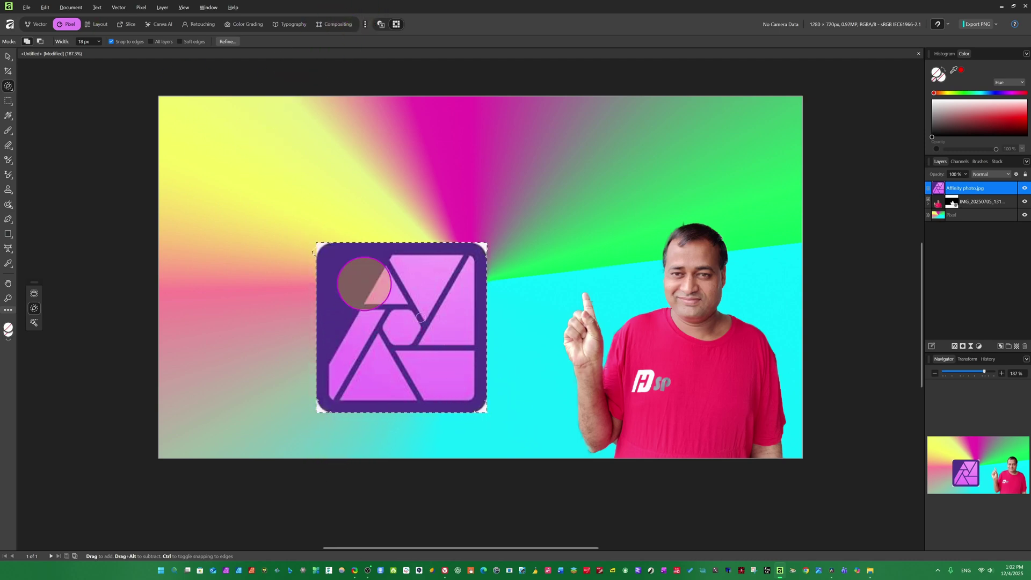
{"action": "left_click", "coordinate": [40, 42]}
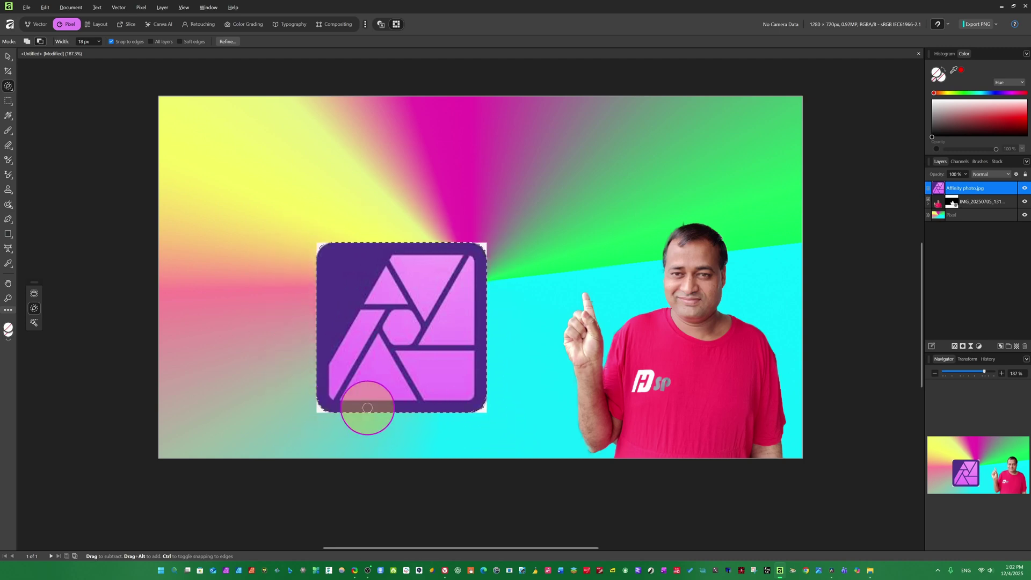
Refine the logo selection with the output set to Mask and apply it to the logo layer
{"action": "left_click", "coordinate": [227, 43]}
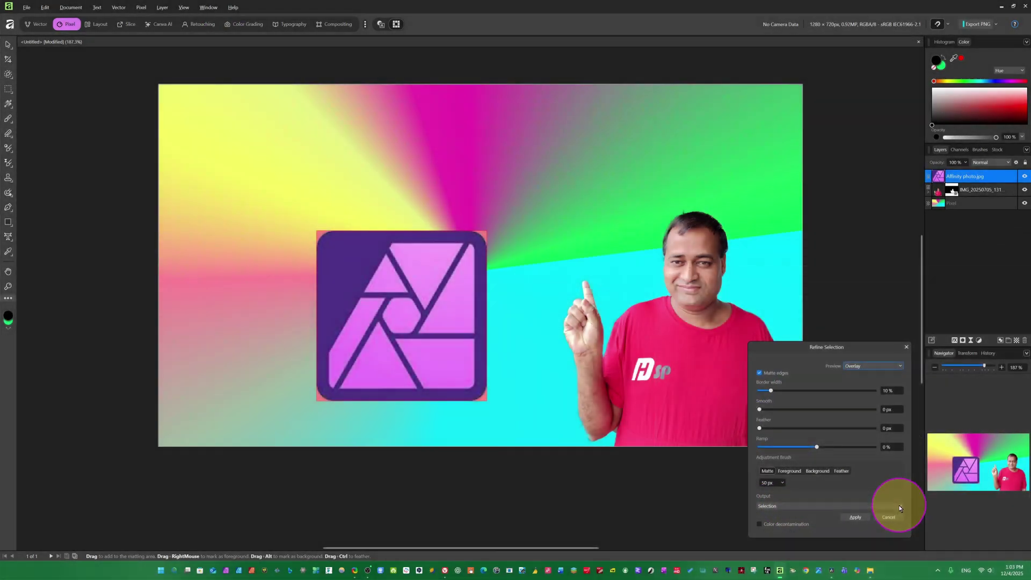
{"action": "left_click", "coordinate": [899, 505]}
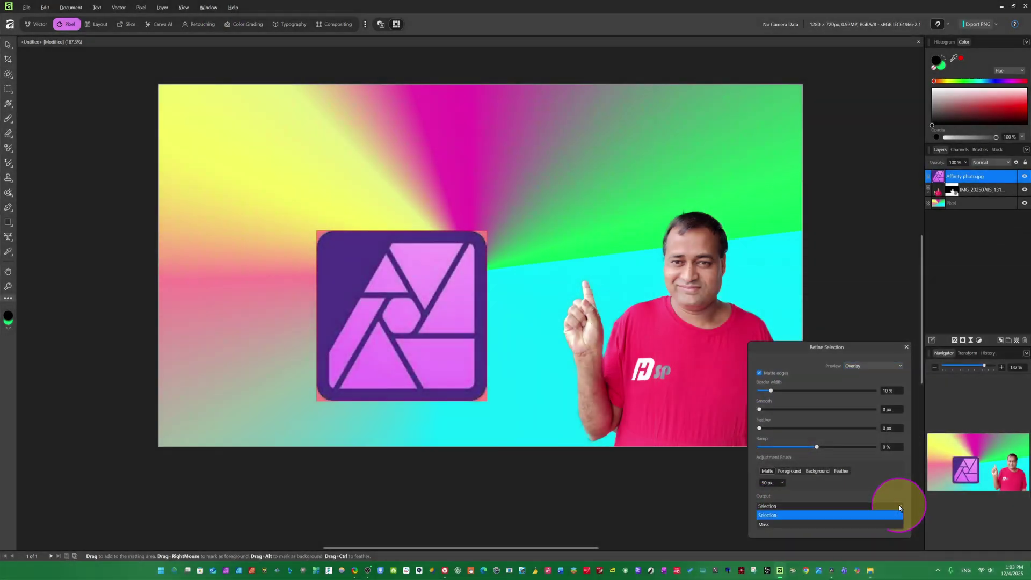
{"action": "left_click", "coordinate": [778, 525]}
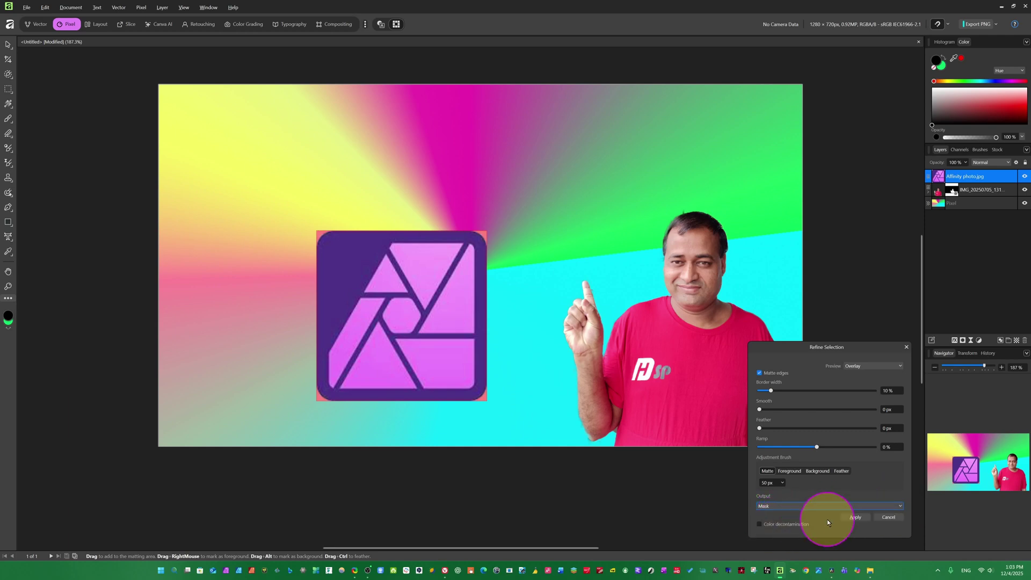
{"action": "left_click", "coordinate": [856, 517]}
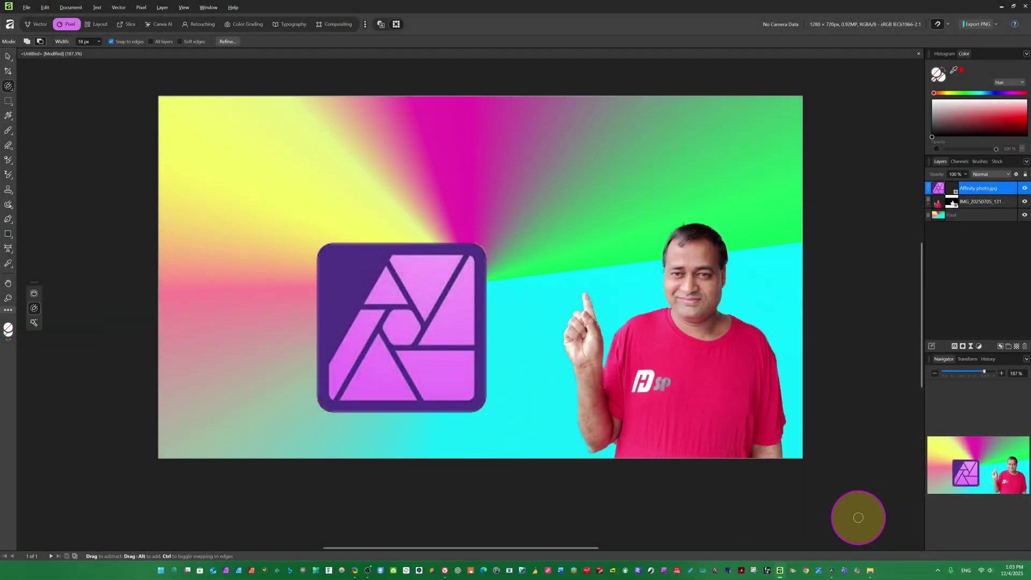
Enlarge the masked logo to about 225% and move it beside the man, near the page's lower center
{"action": "left_click", "coordinate": [8, 56]}
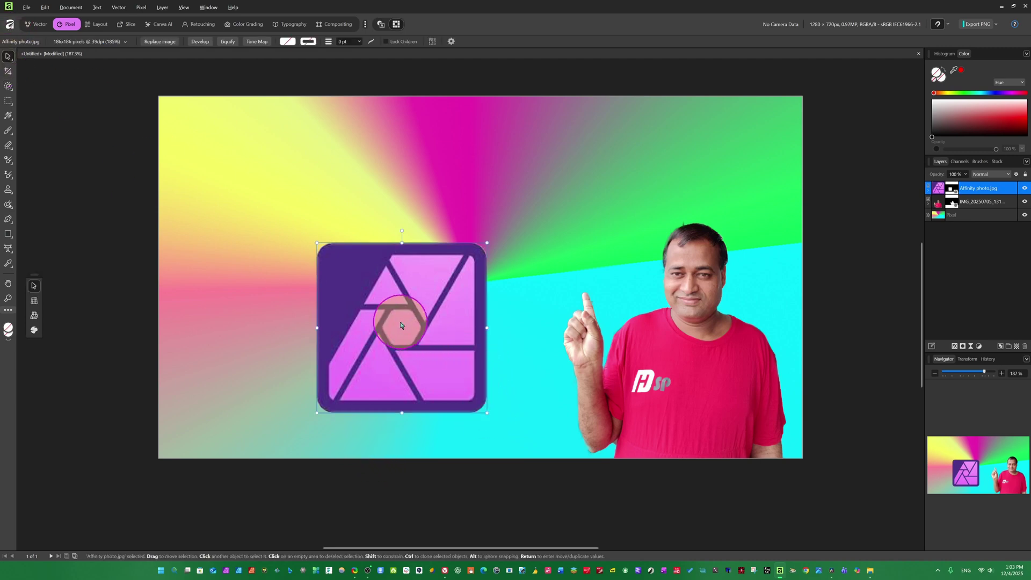
{"action": "key", "text": "ctrl+d"}
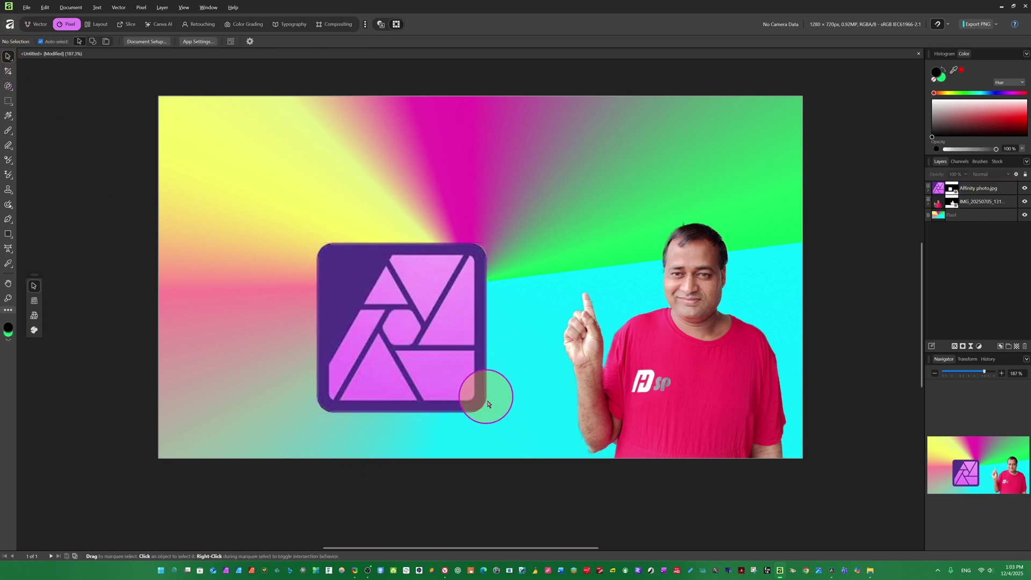
{"action": "left_click", "coordinate": [457, 377]}
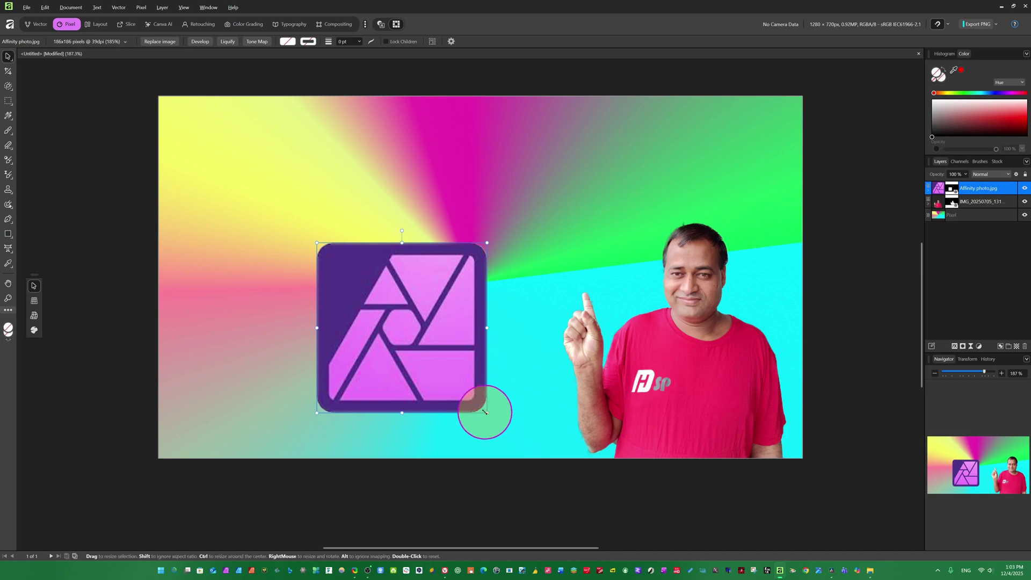
{"action": "left_click_drag", "start_coordinate": [487, 413], "coordinate": [525, 440]}
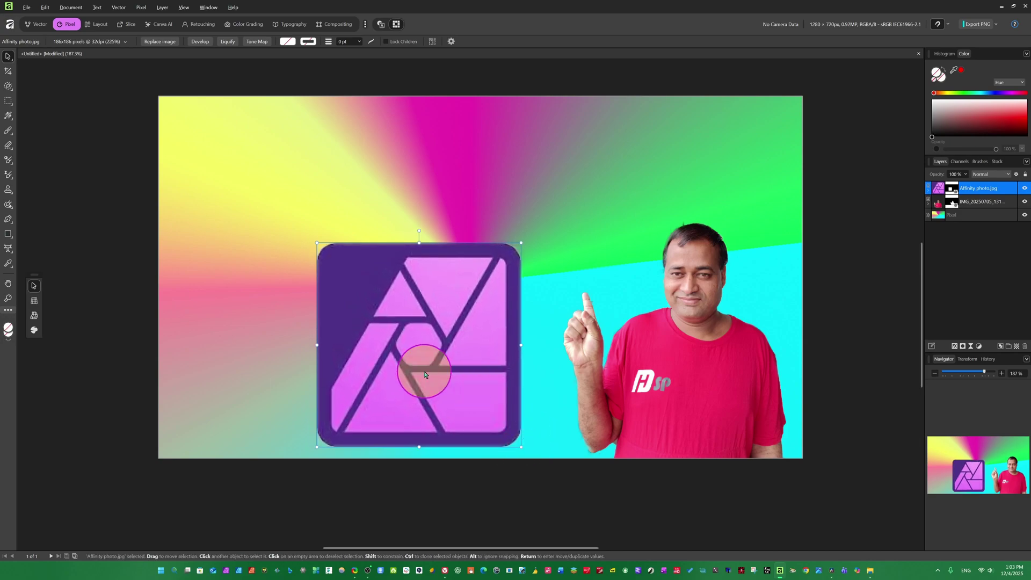
{"action": "left_click_drag", "start_coordinate": [410, 349], "coordinate": [454, 377]}
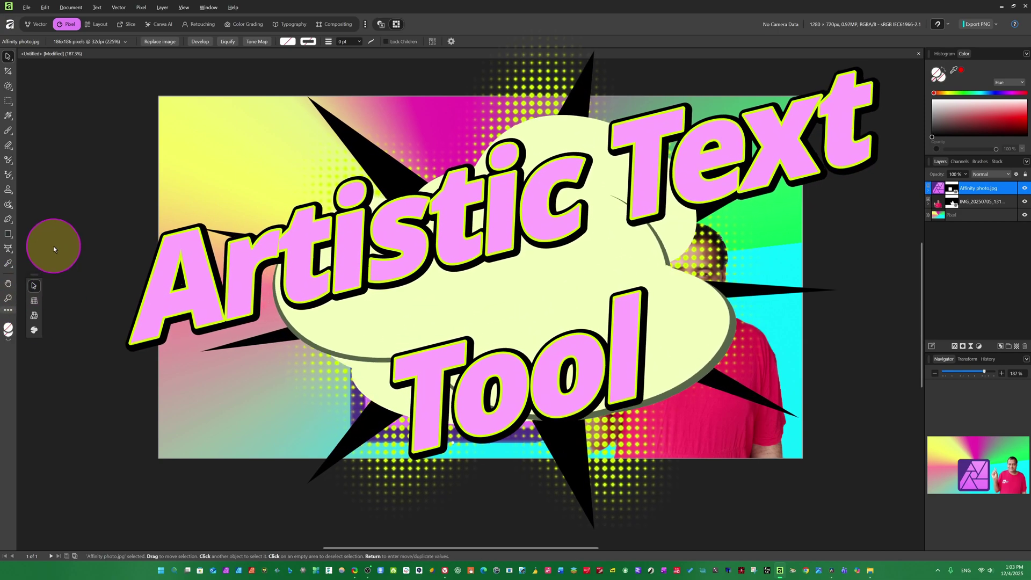
Add the artistic text "Affinity 3.0.2" in Arial Black across the upper part of the page
{"action": "left_click", "coordinate": [13, 253]}
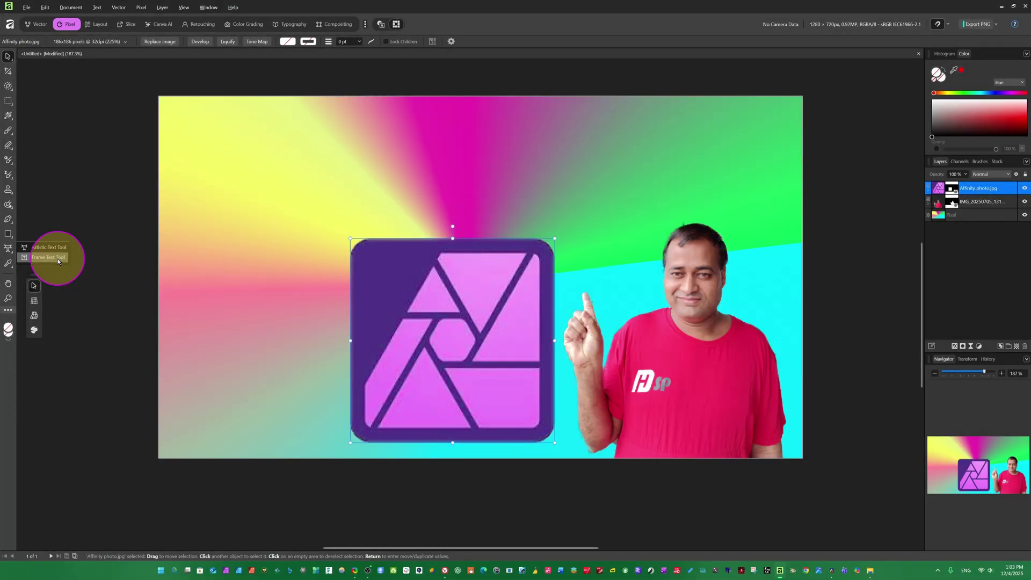
{"action": "left_click", "coordinate": [58, 260]}
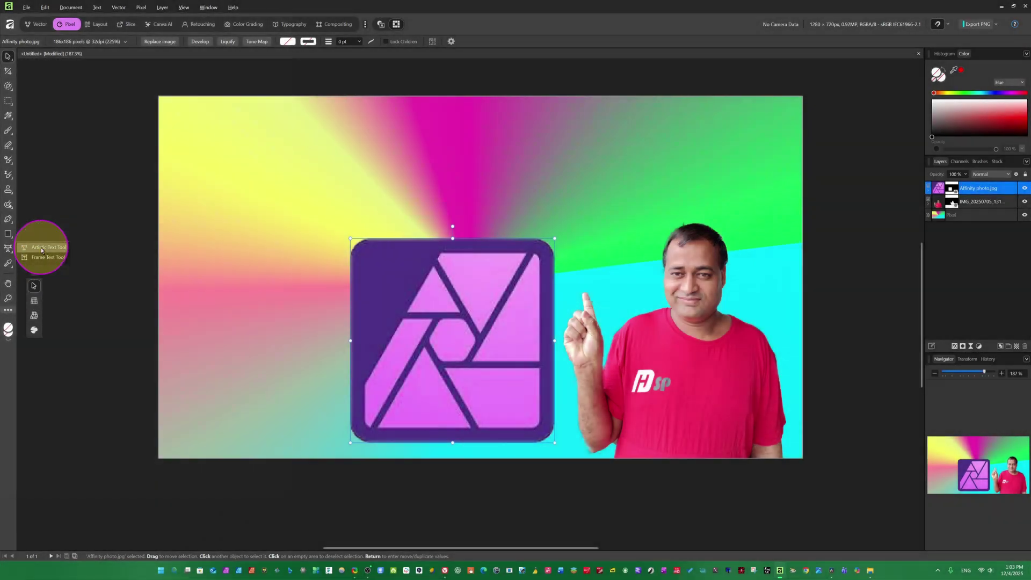
{"action": "left_click", "coordinate": [47, 249]}
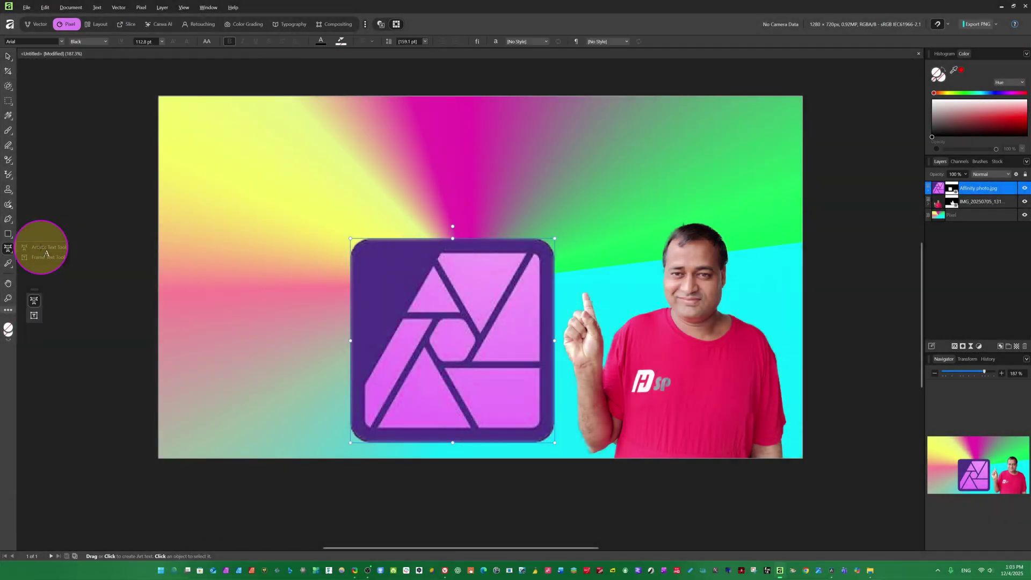
{"action": "left_click_drag", "start_coordinate": [196, 127], "coordinate": [220, 170]}
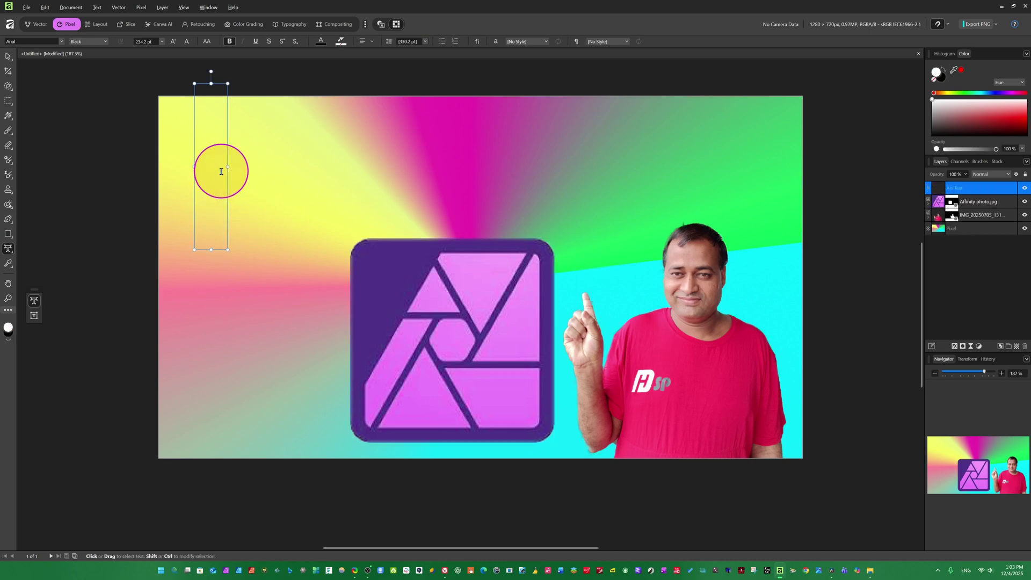
{"action": "type", "text": "Affin"}
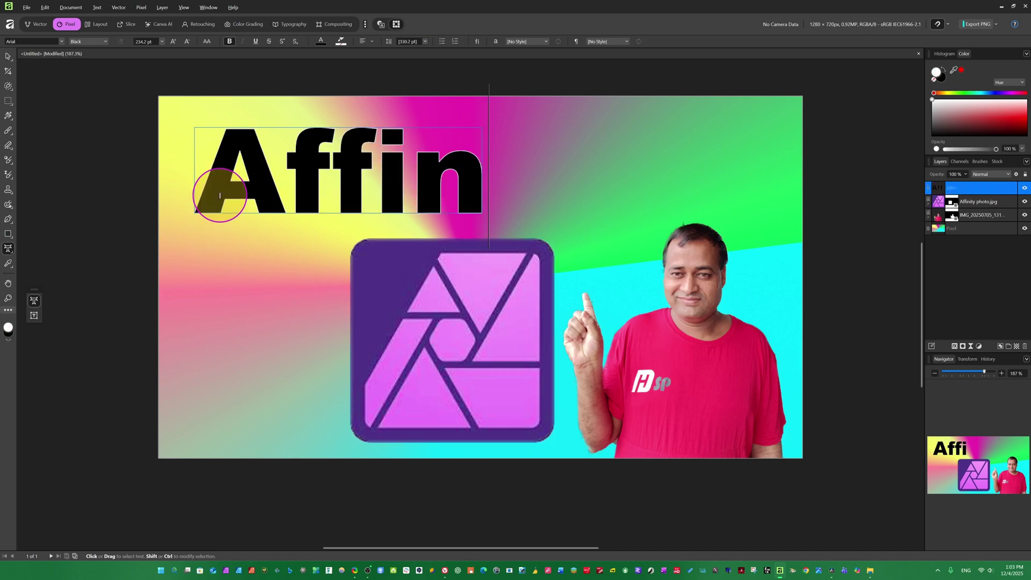
{"action": "type", "text": "ity 3"}
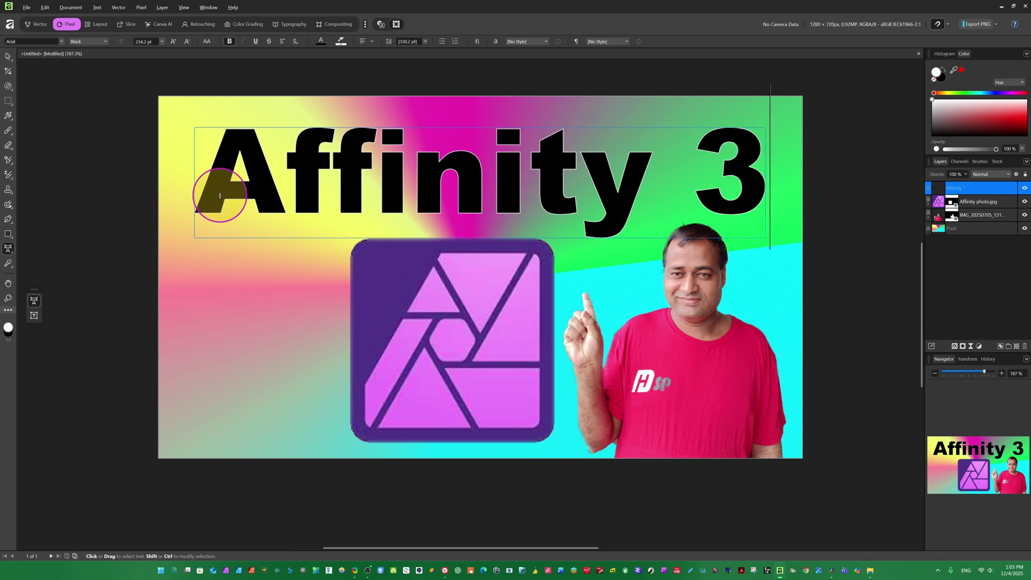
{"action": "type", "text": "."}
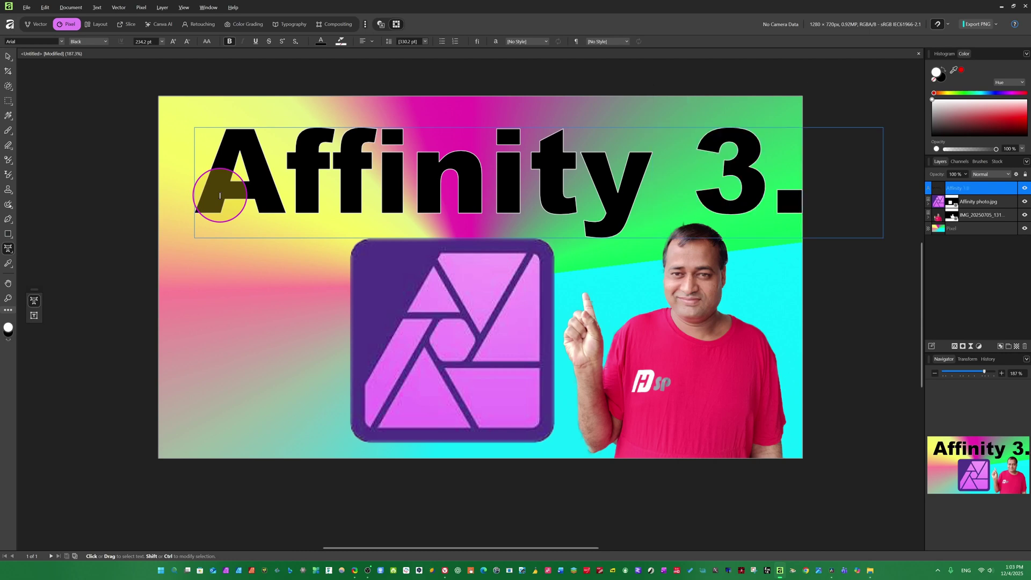
{"action": "type", "text": "0.2"}
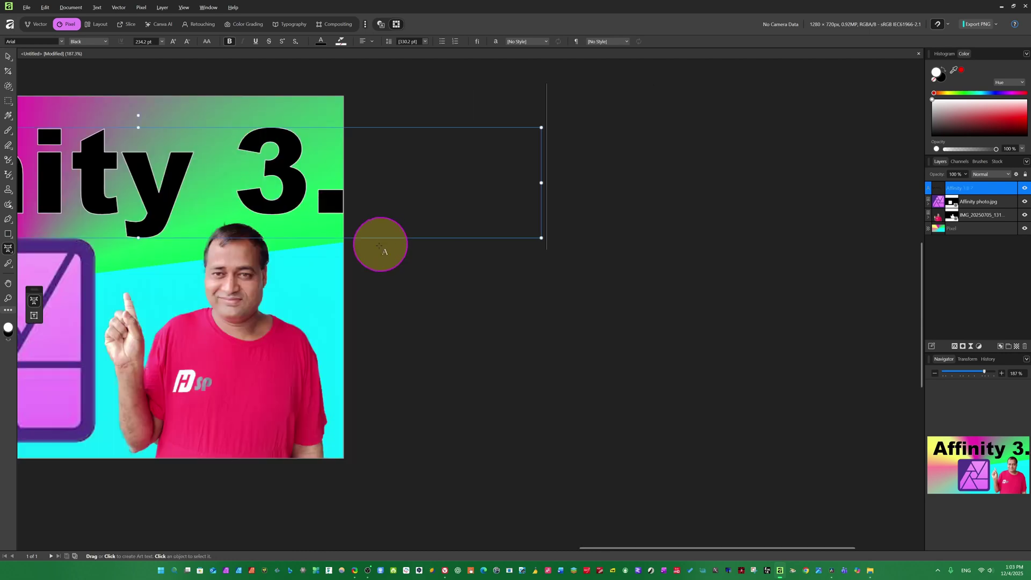
Scale the title text down proportionally to about 164.5 pt so it fits within the page width
{"action": "left_click_drag", "start_coordinate": [539, 236], "coordinate": [296, 207]}
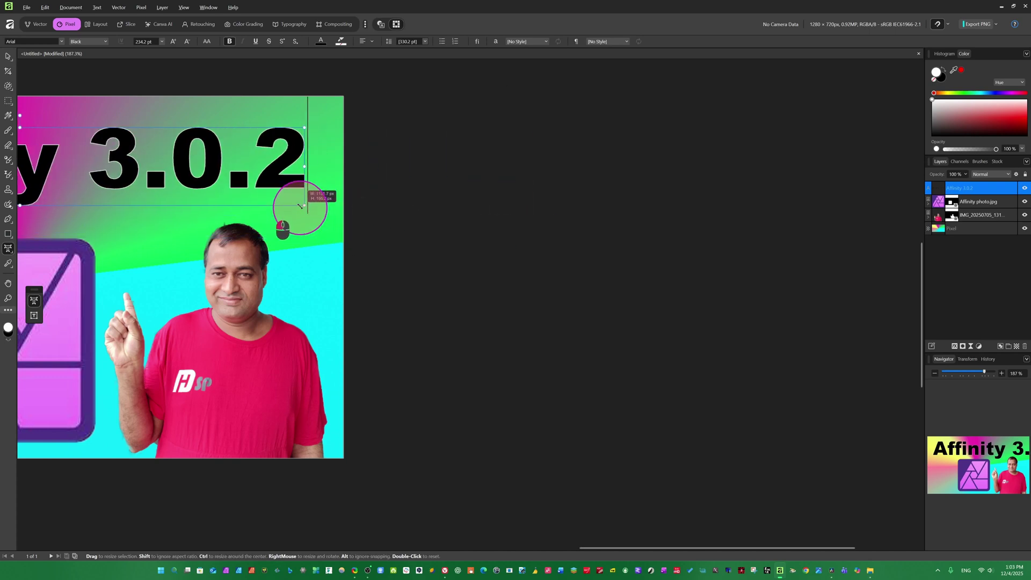
{"action": "scroll", "coordinate": [300, 206], "scroll_direction": "left", "scroll_amount": 5}
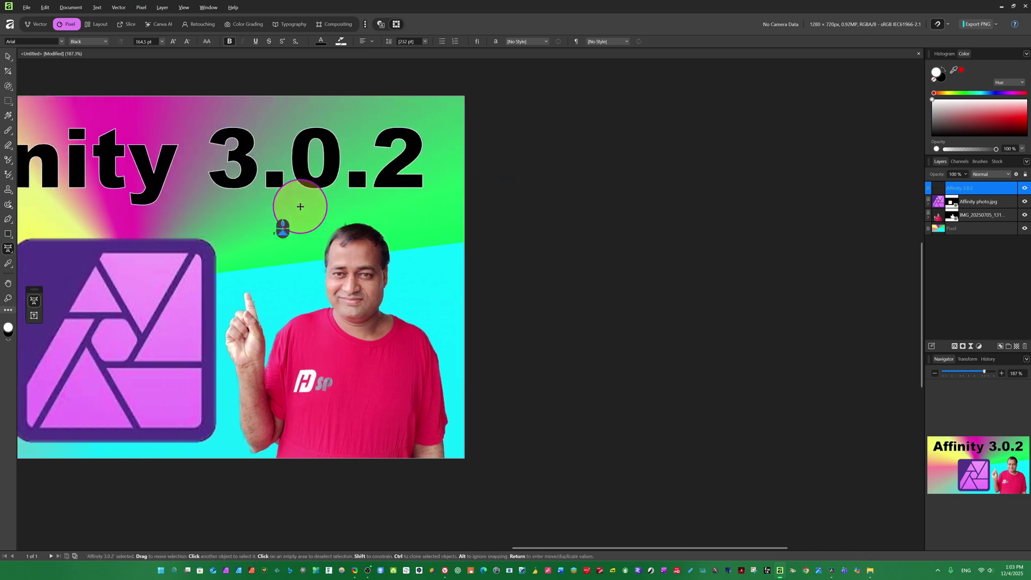
{"action": "scroll", "coordinate": [300, 206], "scroll_direction": "left", "scroll_amount": 3}
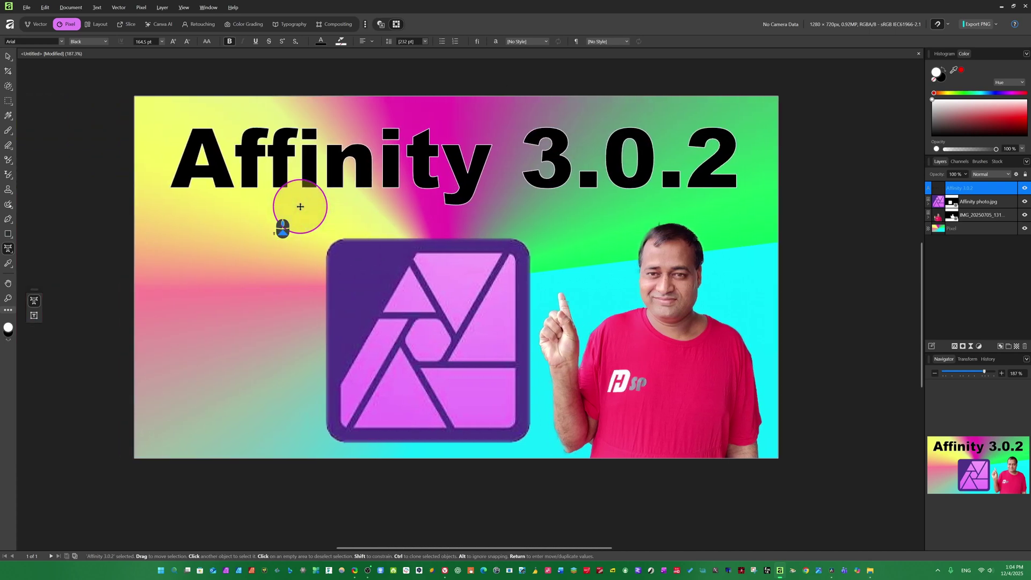
{"action": "scroll", "coordinate": [328, 231], "scroll_direction": "left", "scroll_amount": 2}
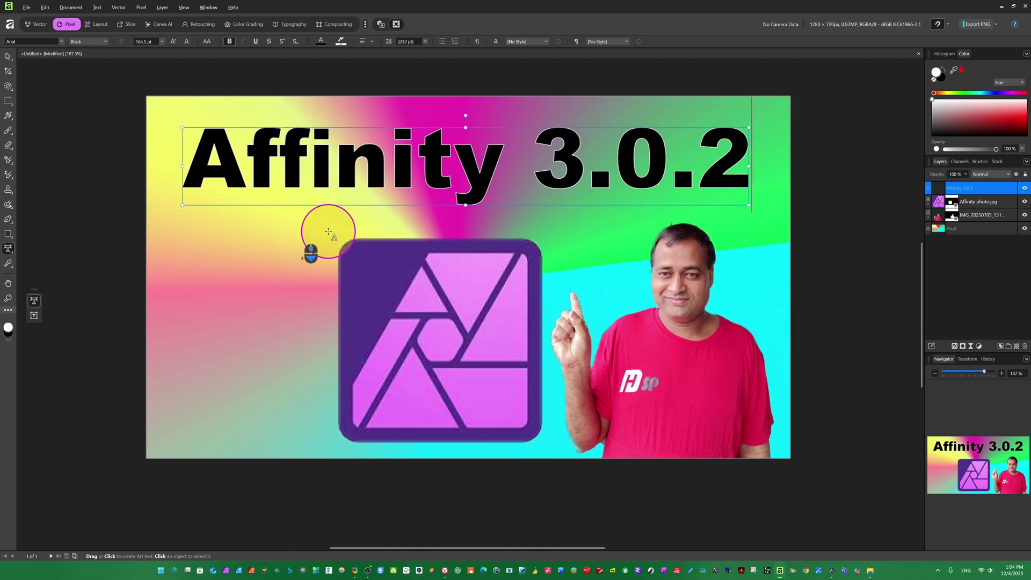
{"action": "scroll", "coordinate": [329, 231], "scroll_direction": "right", "scroll_amount": 2}
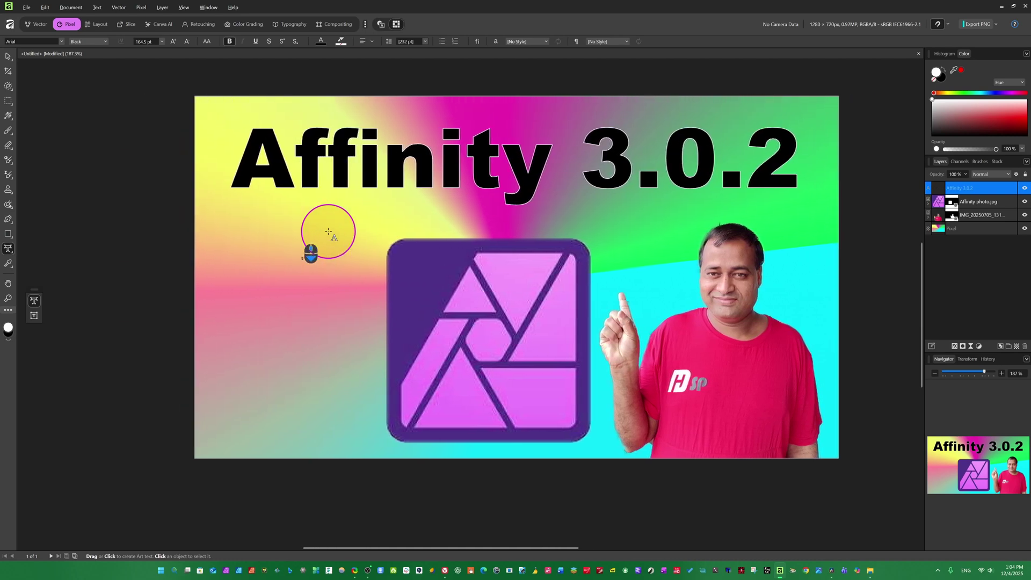
{"action": "scroll", "coordinate": [328, 231], "scroll_direction": "right", "scroll_amount": 1}
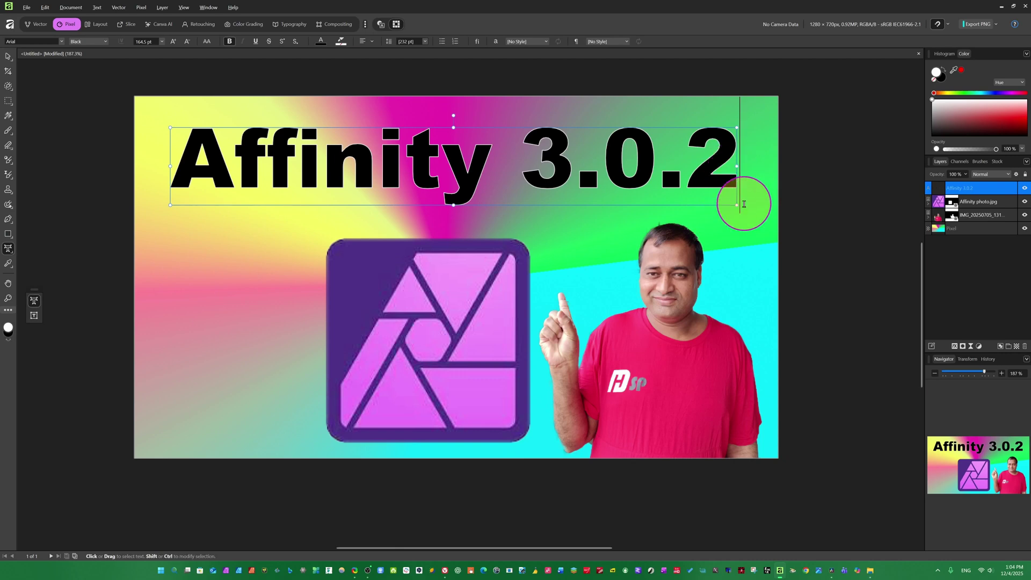
Shrink the title, append "Update" to it, and resize the whole line to about 110 pt across the page width
{"action": "left_click_drag", "start_coordinate": [737, 205], "coordinate": [616, 189]}
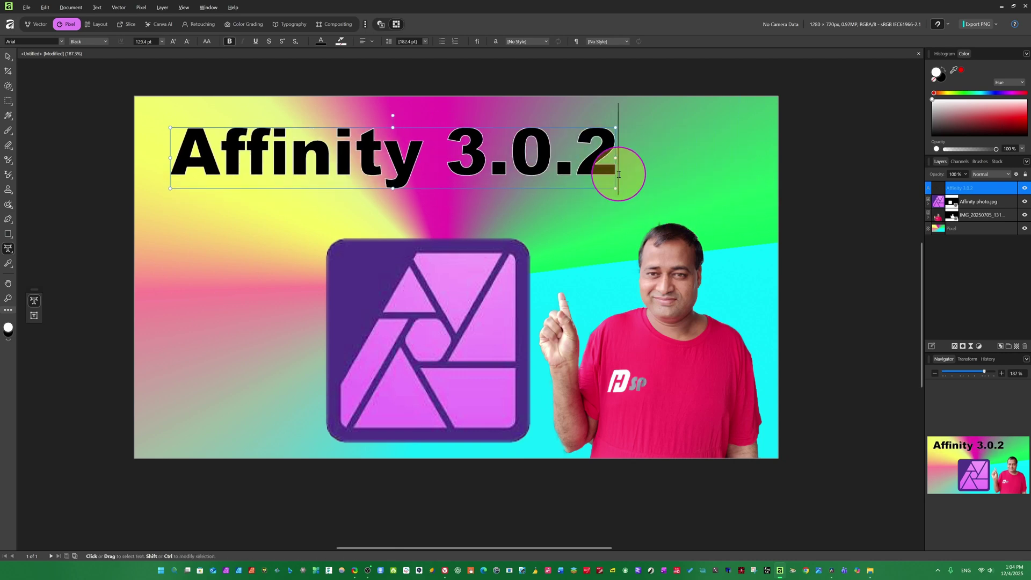
{"action": "type", "text": "Update"}
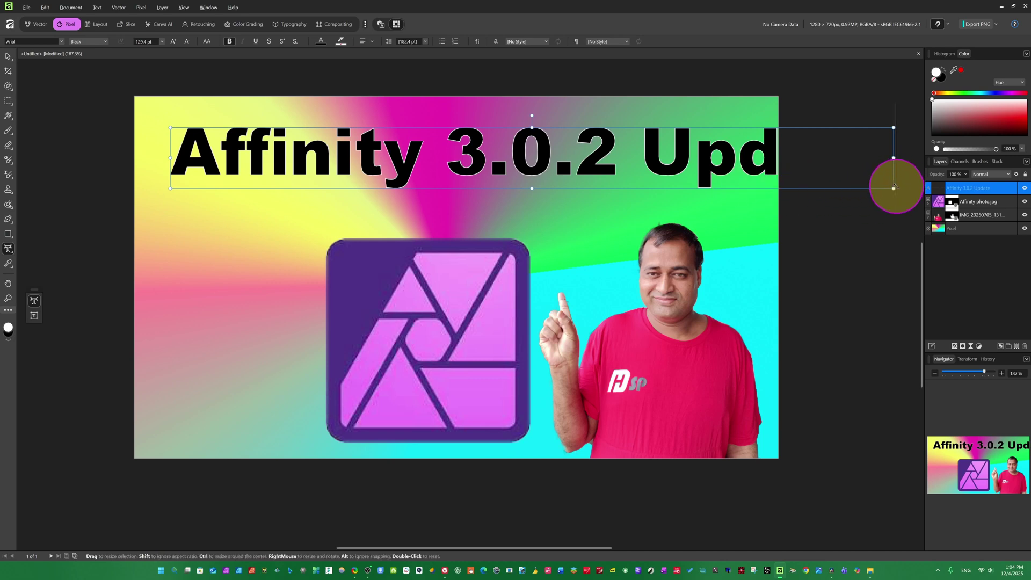
{"action": "left_click_drag", "start_coordinate": [897, 181], "coordinate": [757, 177]}
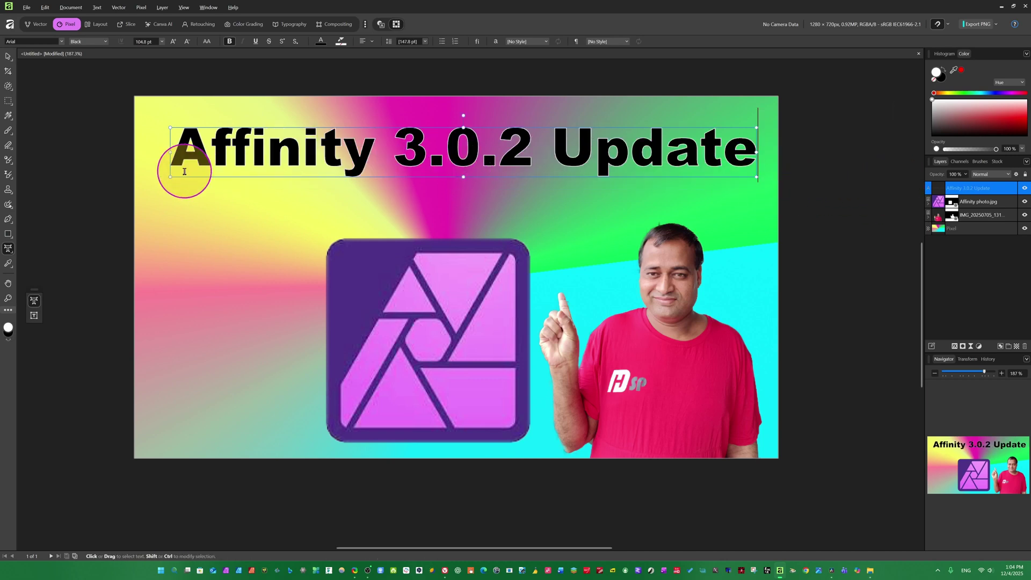
{"action": "left_click_drag", "start_coordinate": [169, 177], "coordinate": [142, 179]}
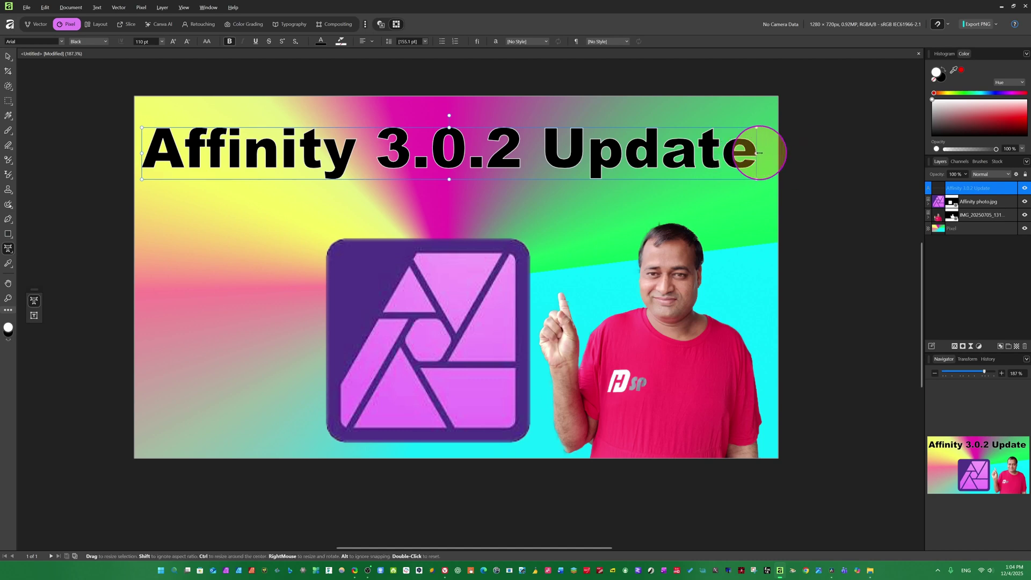
Widen the title text to about 112.5 pt so it spans nearly the full page width
{"action": "mouse_move", "coordinate": [759, 153]}
{"action": "left_mouse_down"}
{"action": "mouse_move", "coordinate": [635, 152]}
{"action": "mouse_move", "coordinate": [771, 153]}
{"action": "left_mouse_up"}
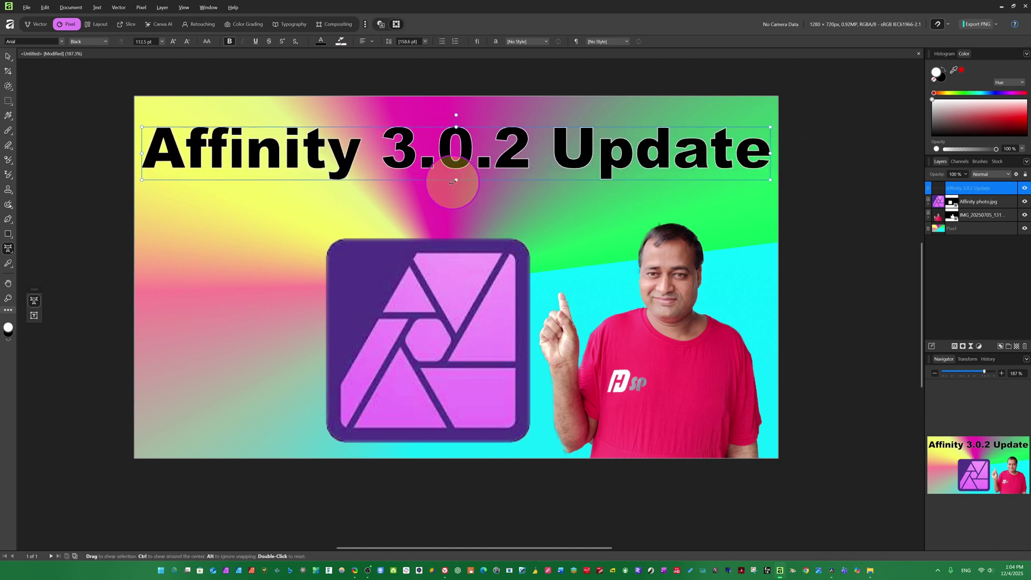
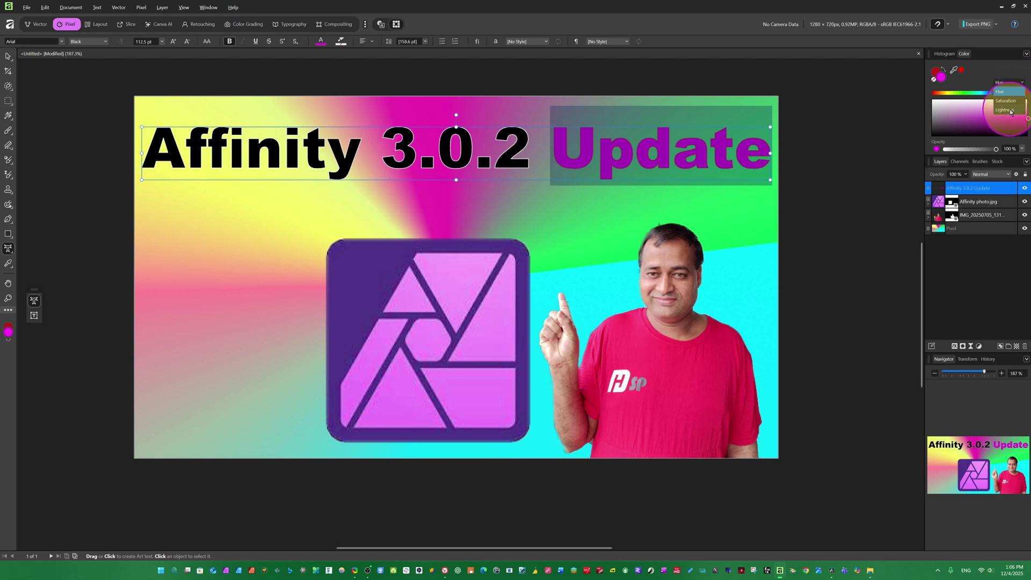
Try the Saturation, Lightness and Hue modes of the color picker and recolor the word "Update" turquoise
{"action": "left_click", "coordinate": [1009, 101]}
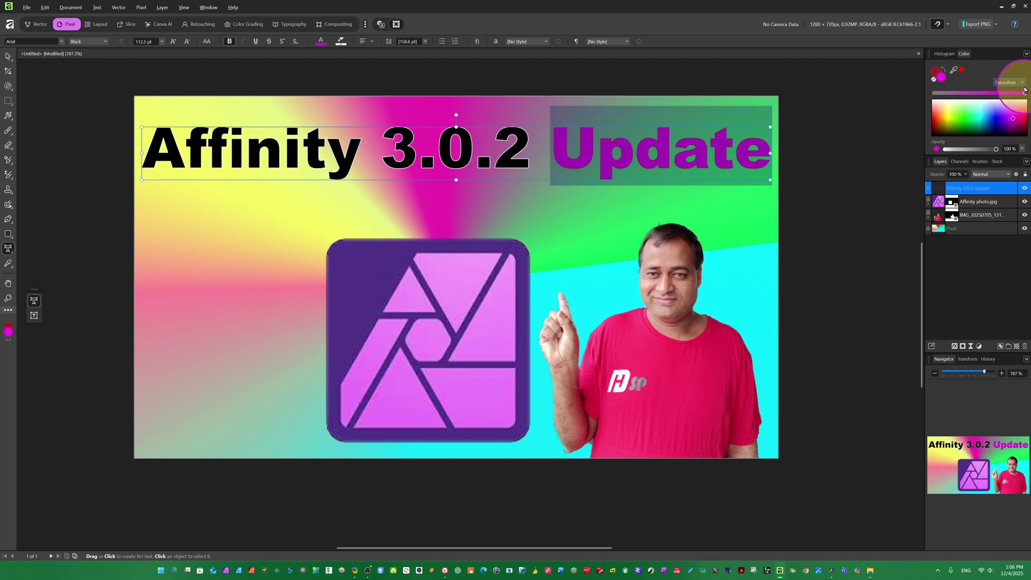
{"action": "left_click", "coordinate": [1010, 110]}
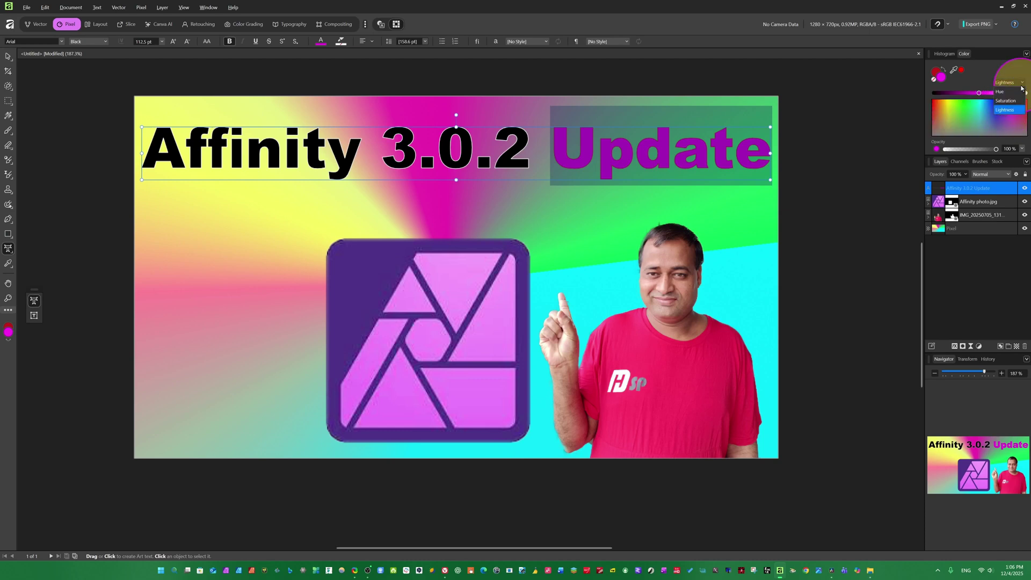
{"action": "left_click", "coordinate": [1008, 92]}
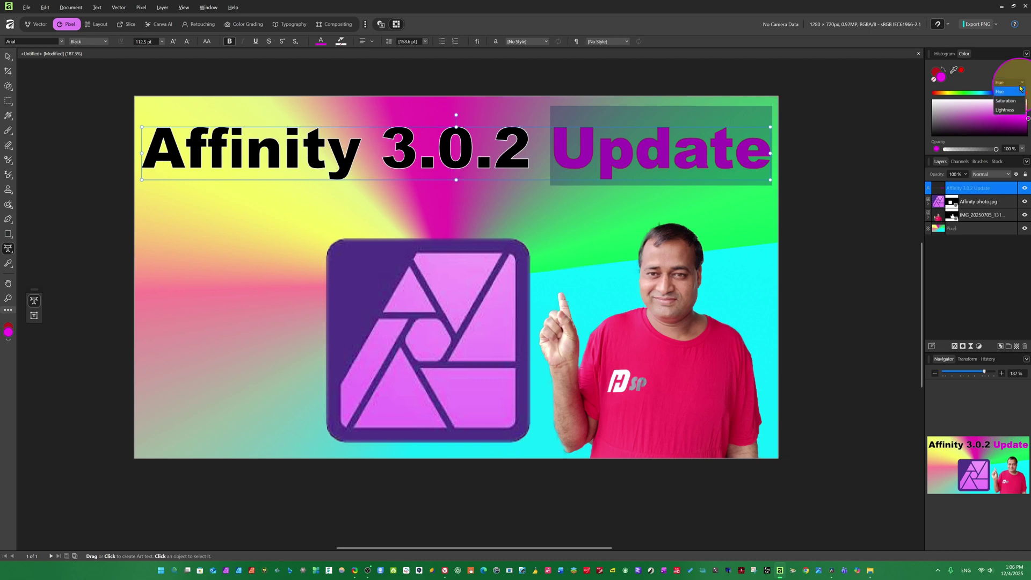
{"action": "left_click", "coordinate": [1005, 101]}
{"action": "left_click", "coordinate": [981, 121]}
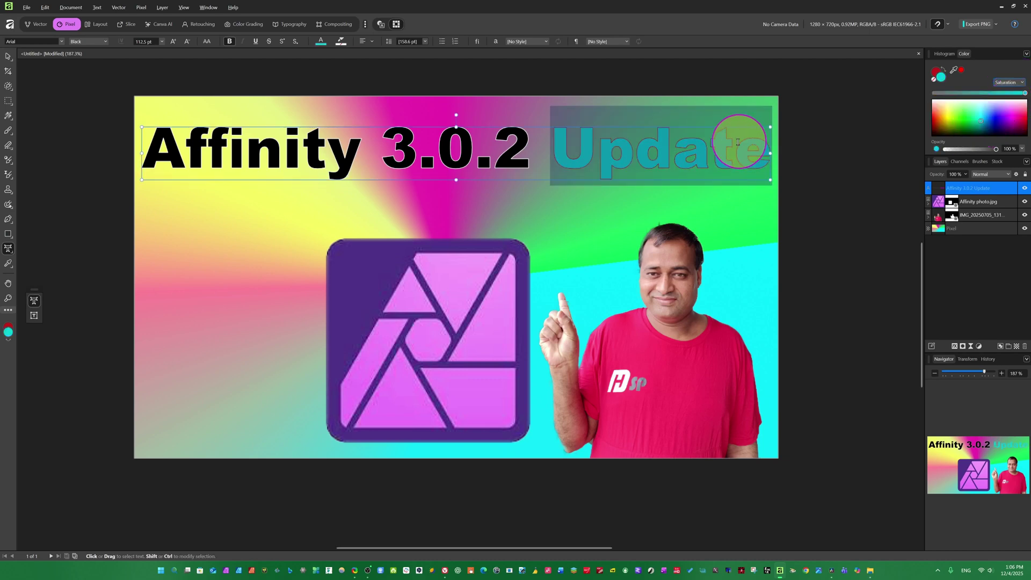
Try the Tint mode of the color picker, switch it to RGB Sliders and recolor "Update" green (RGB 42, 214, 0)
{"action": "left_click", "coordinate": [1026, 56]}
{"action": "left_click", "coordinate": [945, 101]}
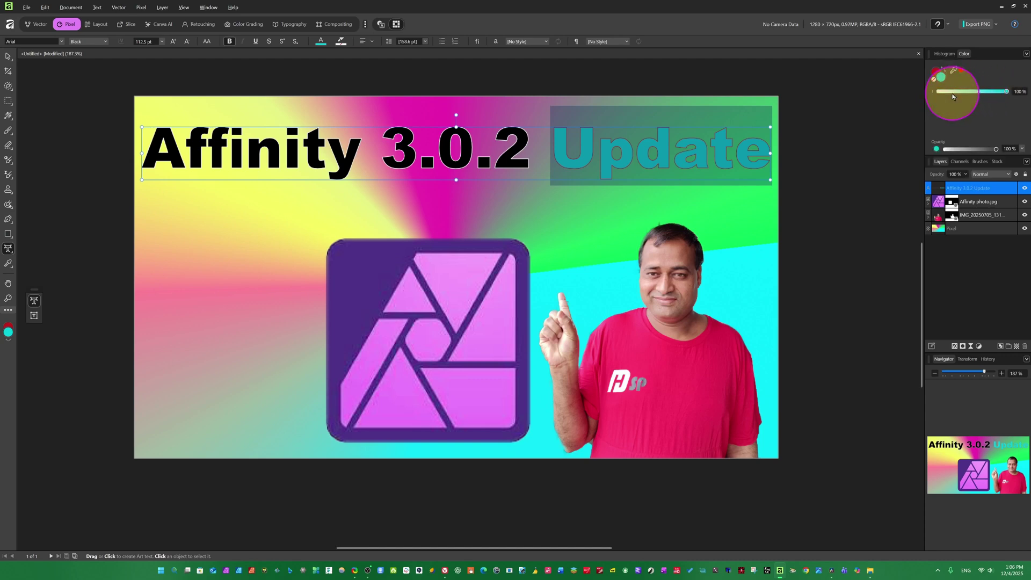
{"action": "right_click", "coordinate": [957, 98]}
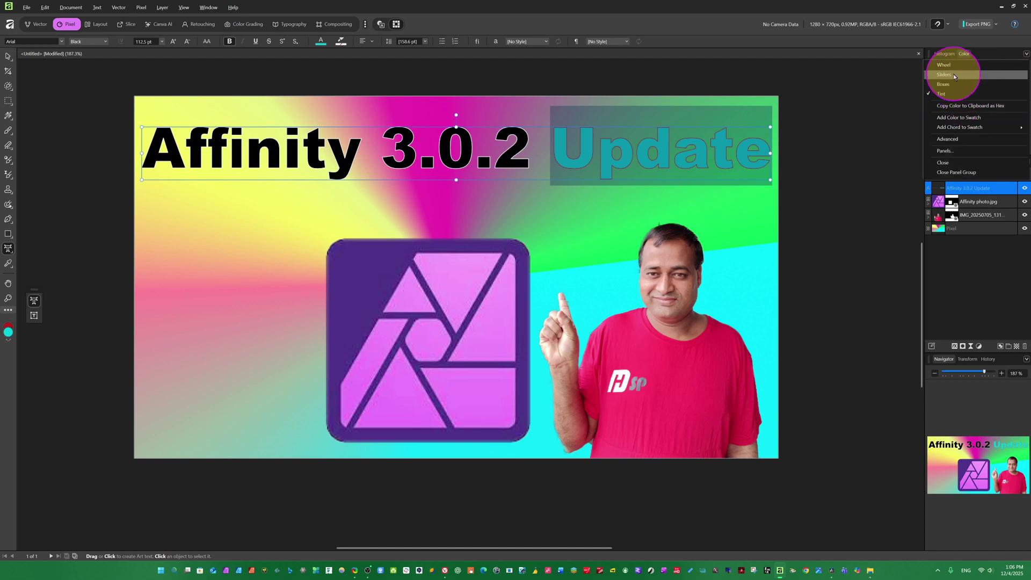
{"action": "left_click", "coordinate": [953, 76]}
{"action": "left_click", "coordinate": [953, 130]}
{"action": "mouse_move", "coordinate": [953, 131]}
{"action": "left_mouse_down"}
{"action": "mouse_move", "coordinate": [939, 129]}
{"action": "mouse_move", "coordinate": [972, 131]}
{"action": "mouse_move", "coordinate": [961, 132]}
{"action": "left_mouse_up"}
Preview other fonts and Arial weights on the whole title, keeping Arial Black
{"action": "left_click", "coordinate": [273, 126]}
{"action": "left_click_drag", "start_coordinate": [152, 145], "coordinate": [759, 145]}
{"action": "key", "text": "Escape"}
{"action": "left_click", "coordinate": [49, 41]}
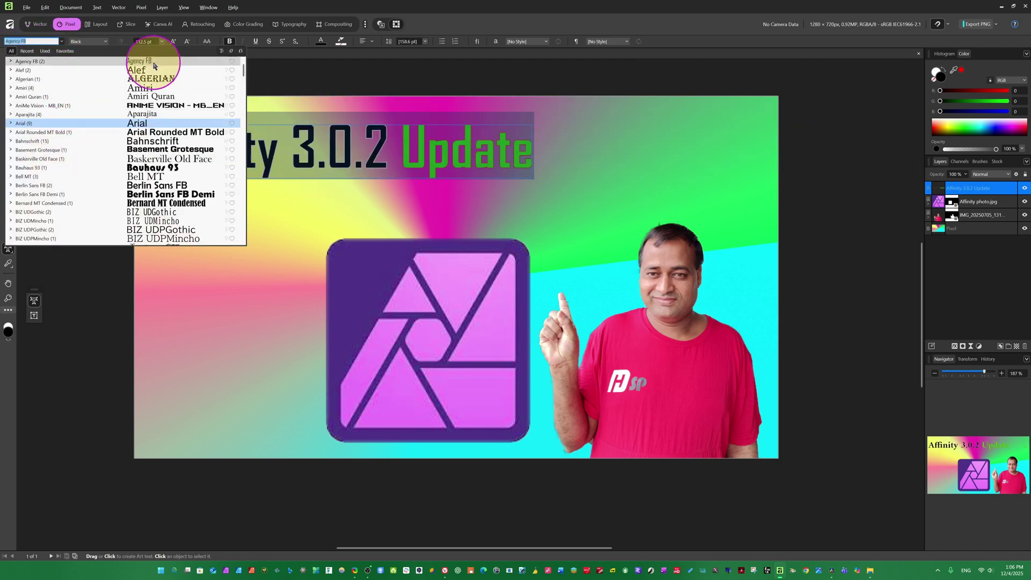
{"action": "left_click", "coordinate": [599, 155]}
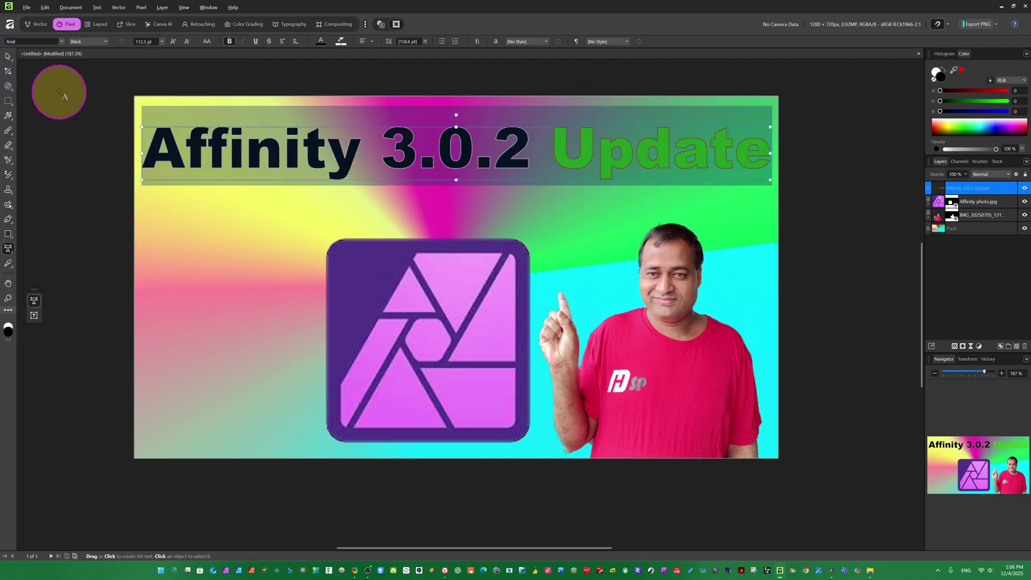
{"action": "left_click", "coordinate": [106, 41]}
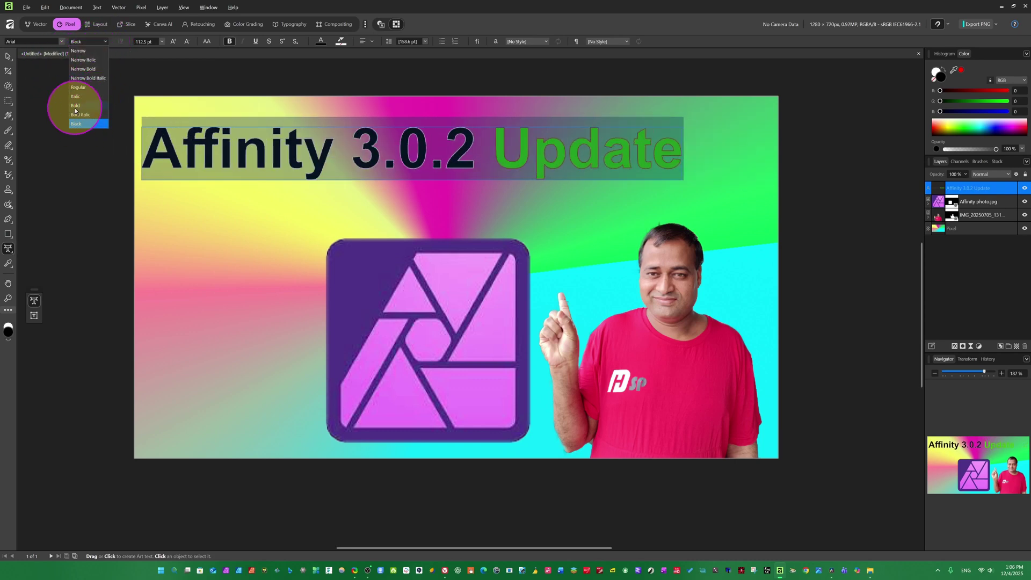
{"action": "left_click", "coordinate": [85, 124]}
{"action": "left_click", "coordinate": [370, 162]}
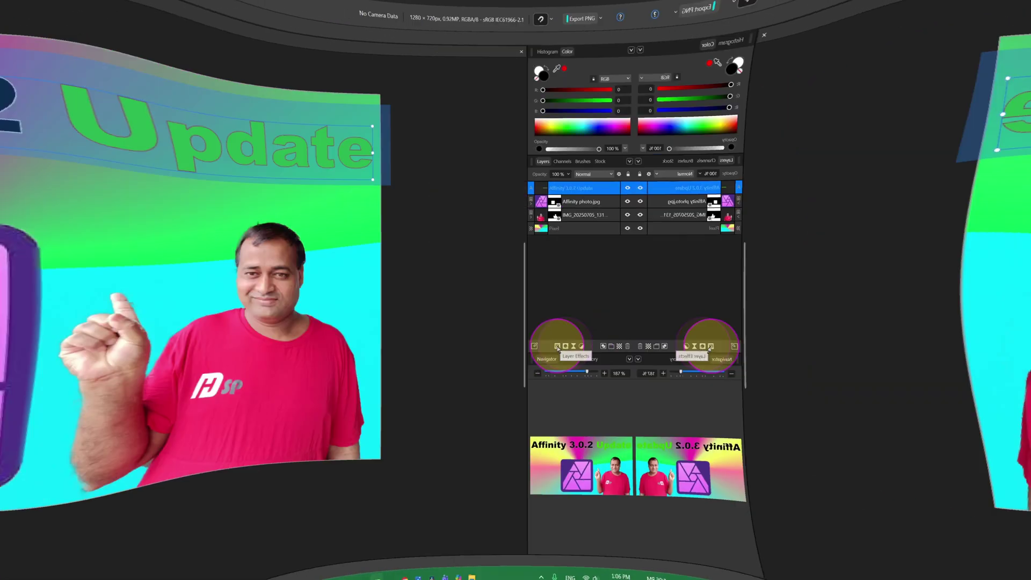
Apply the 3D, Inner Shadow, Inner Glow and Outline layer effects to the title text
{"action": "left_click", "coordinate": [955, 346]}
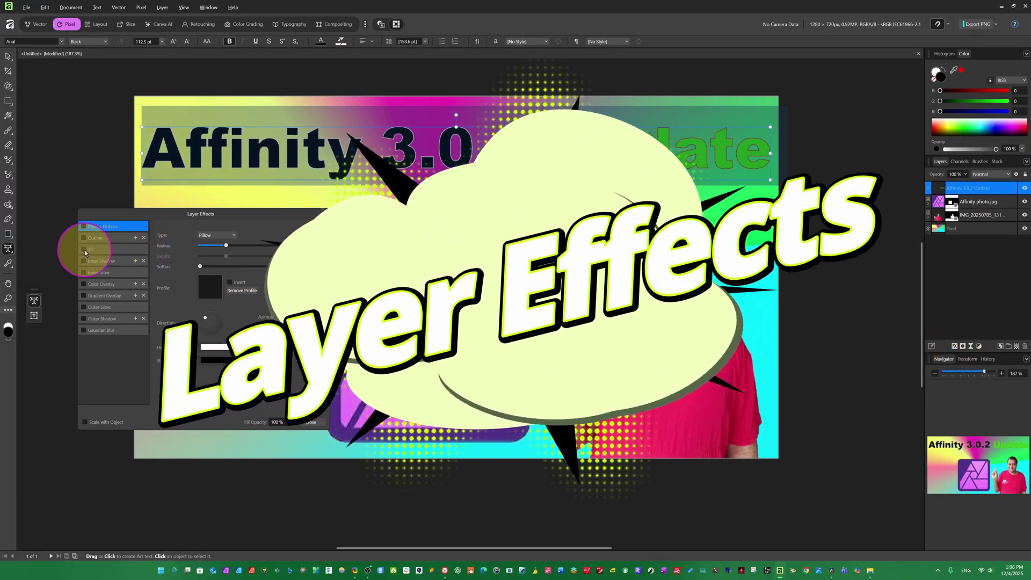
{"action": "left_click", "coordinate": [84, 250]}
{"action": "left_click", "coordinate": [84, 260]}
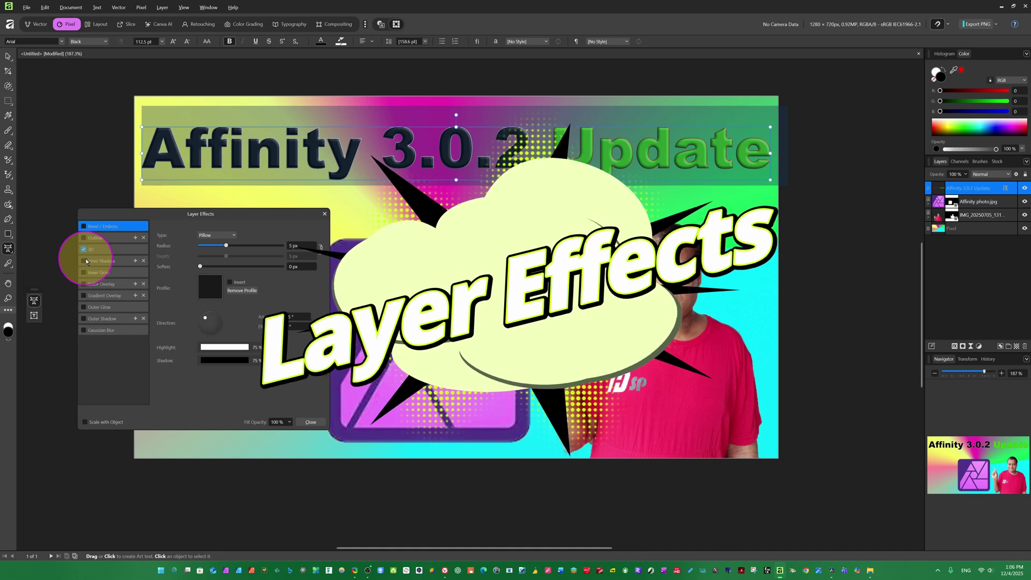
{"action": "left_click", "coordinate": [84, 272]}
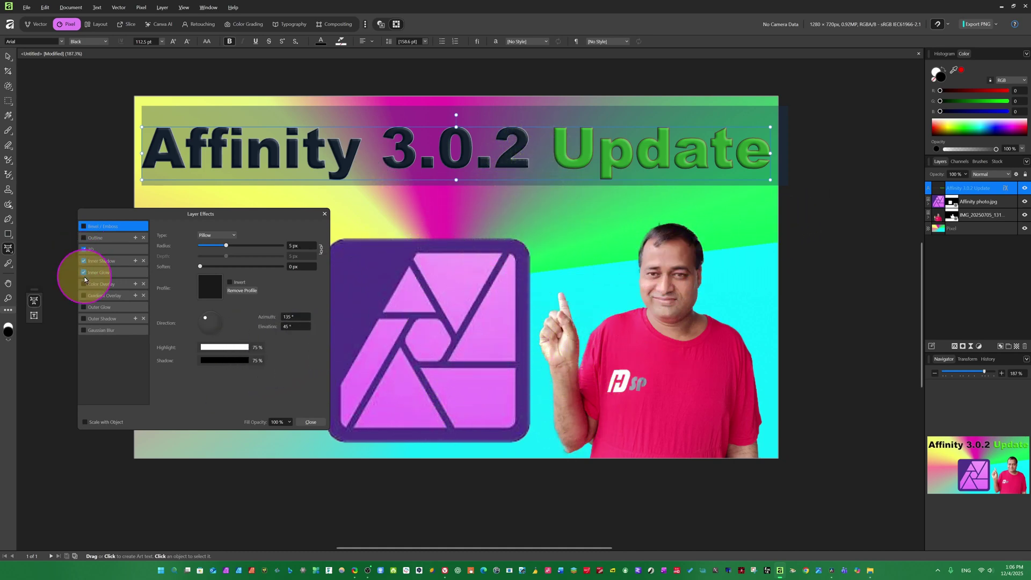
{"action": "left_click", "coordinate": [83, 238]}
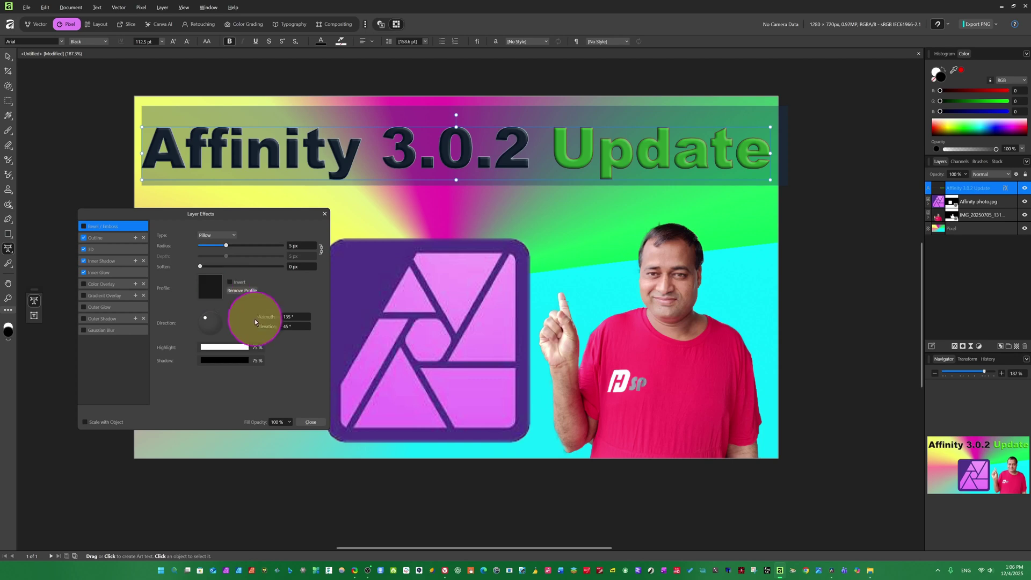
{"action": "left_click", "coordinate": [310, 421]}
Recolor the word "Update" in the title to a deep pink
{"action": "left_click_drag", "start_coordinate": [551, 143], "coordinate": [785, 143]}
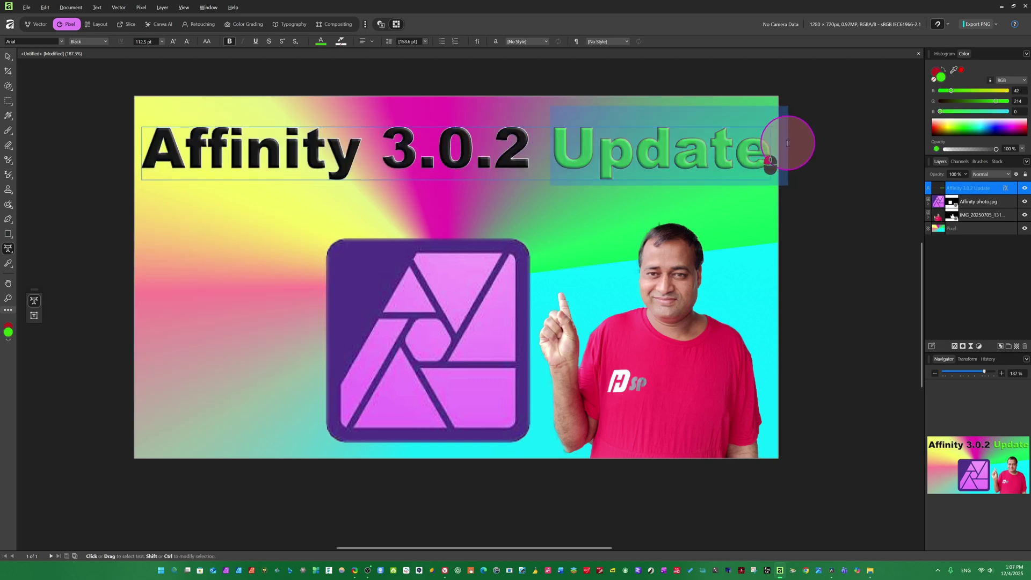
{"action": "left_click", "coordinate": [1026, 134]}
{"action": "left_click", "coordinate": [446, 145]}
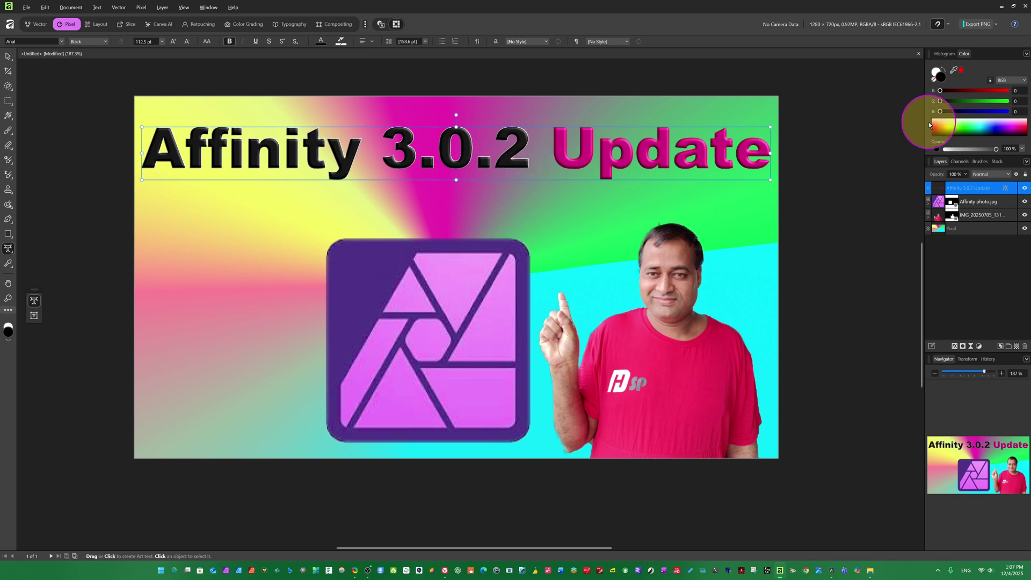
Try a yellow highlight (RGB 249, 255, 33) behind "3.0.2" in the title
{"action": "left_click", "coordinate": [944, 54]}
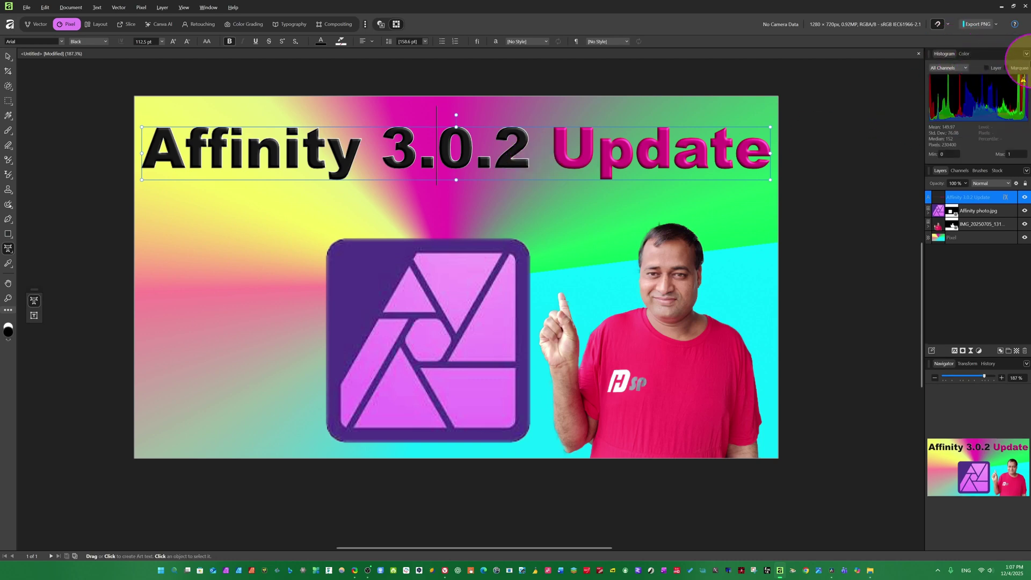
{"action": "double_click", "coordinate": [466, 118]}
{"action": "left_click", "coordinate": [339, 47]}
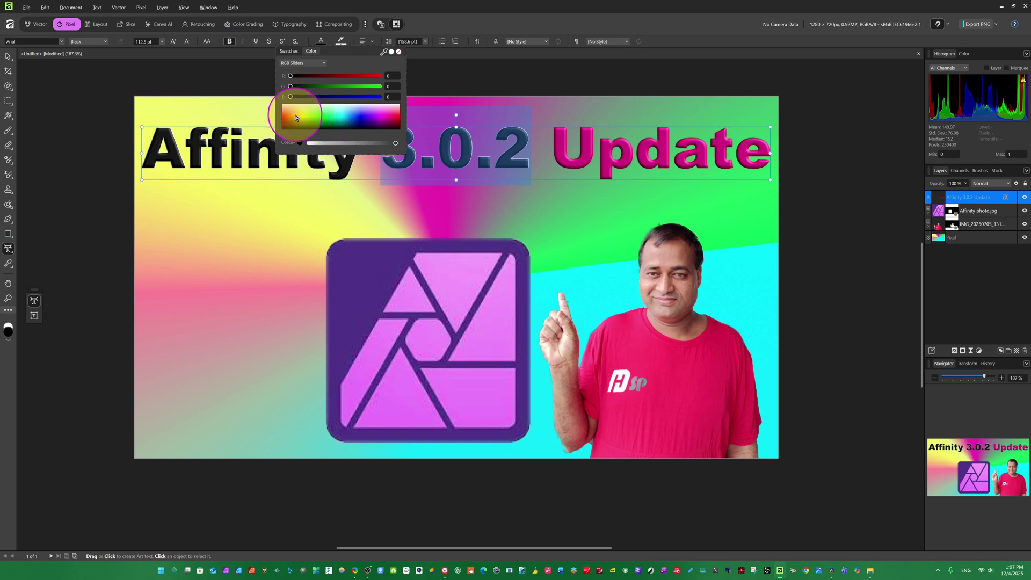
{"action": "left_click", "coordinate": [302, 118]}
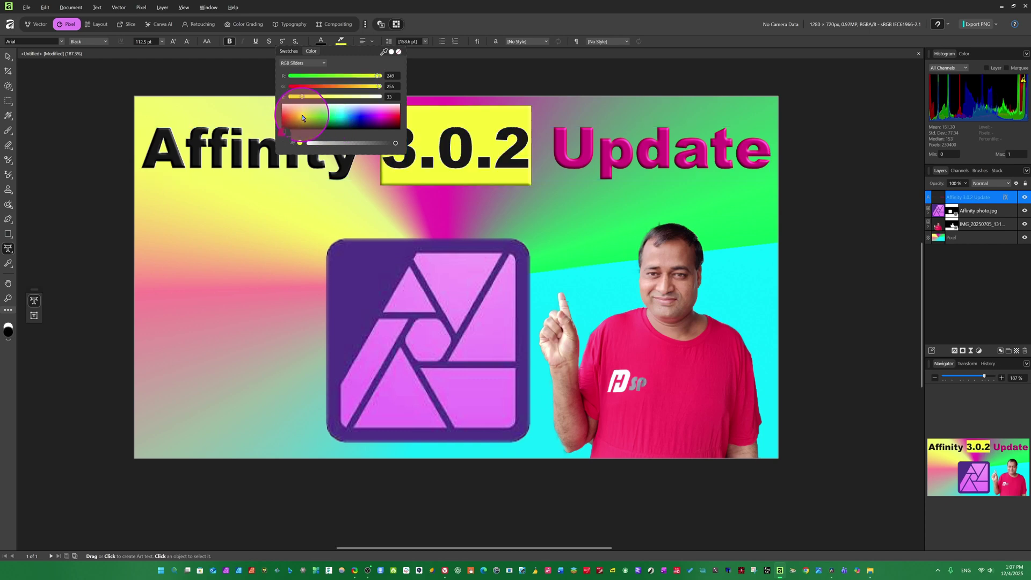
{"action": "left_click", "coordinate": [339, 46]}
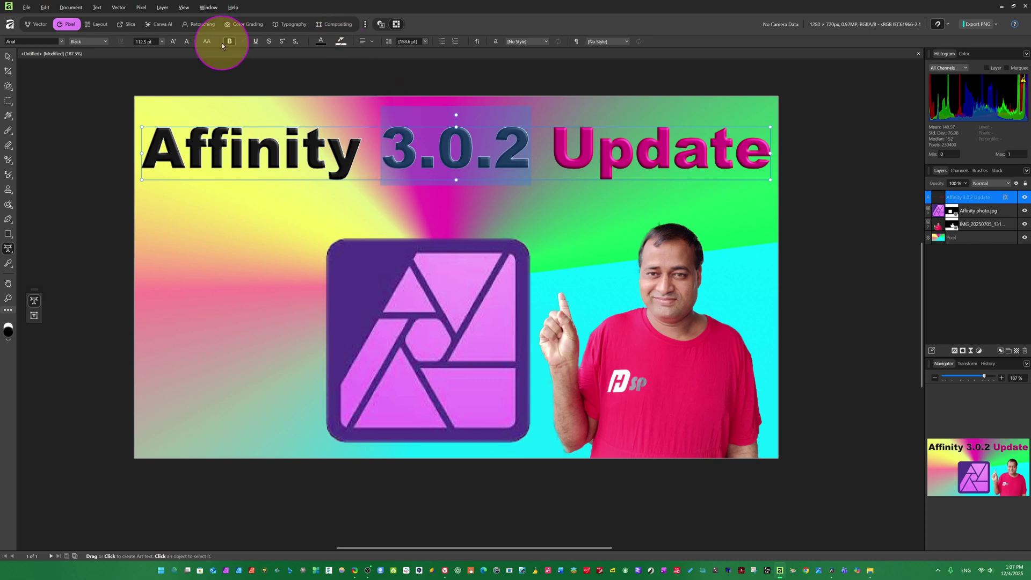
Enlarge "3.0.2" to 160 pt, then scale the whole title down so it fits within the page width
{"action": "left_click", "coordinate": [175, 42]}
{"action": "left_click", "coordinate": [175, 42]}
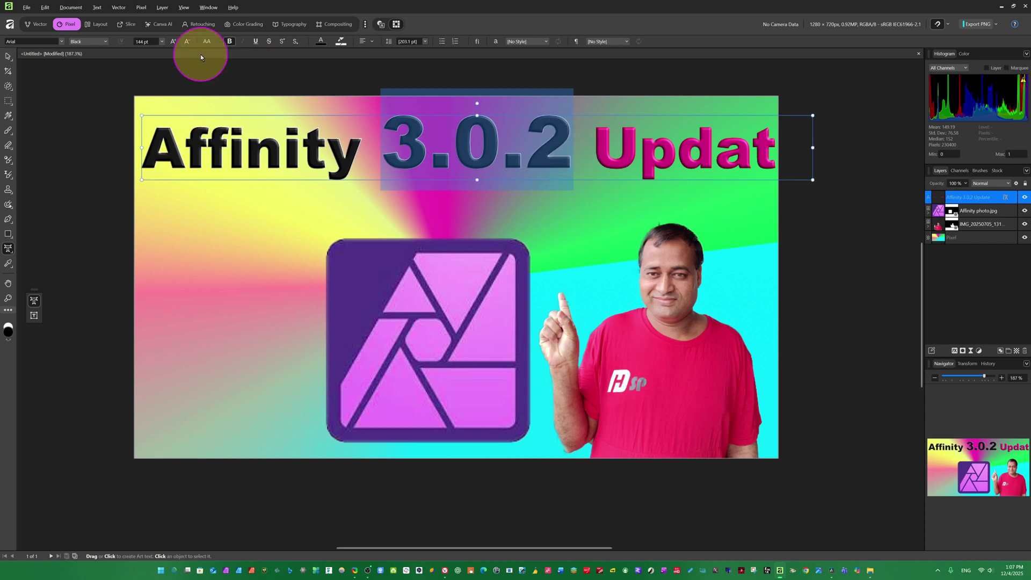
{"action": "left_click", "coordinate": [175, 42]}
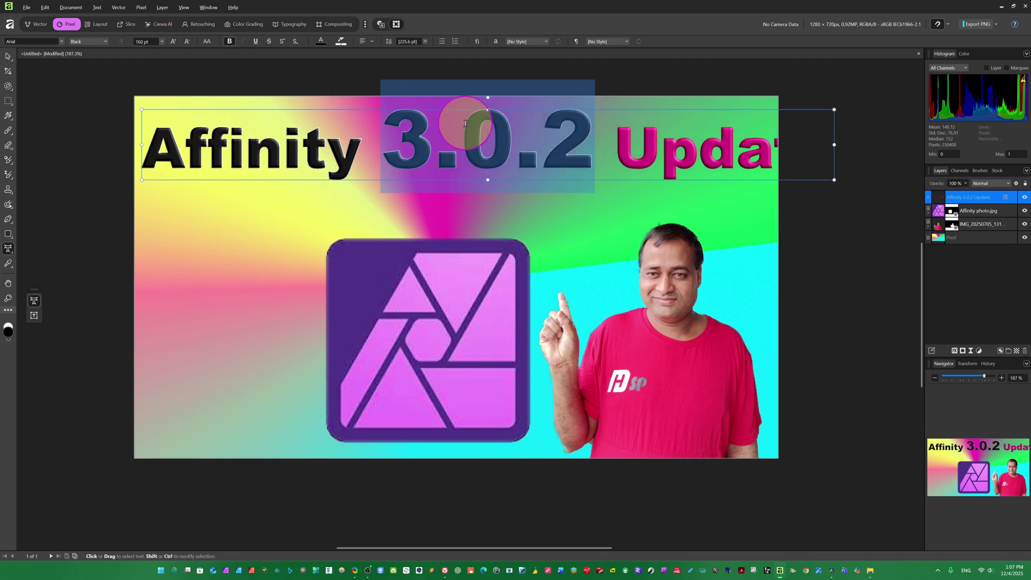
{"action": "left_click", "coordinate": [602, 161]}
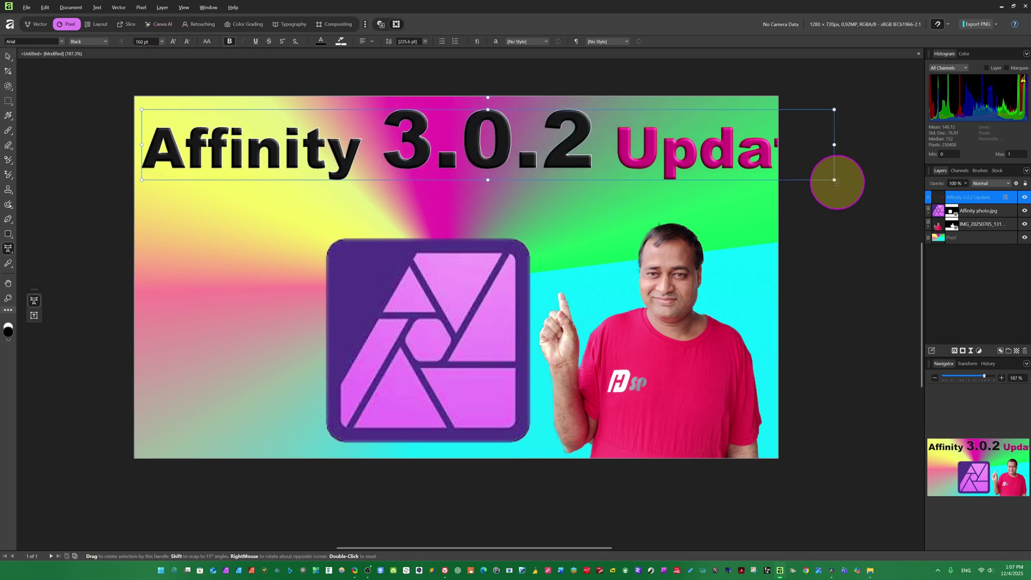
{"action": "left_click_drag", "start_coordinate": [833, 180], "coordinate": [774, 181]}
Reduce the font size of "3.0.2" in the title and give its characters a light green stroke color
{"action": "left_click", "coordinate": [536, 156]}
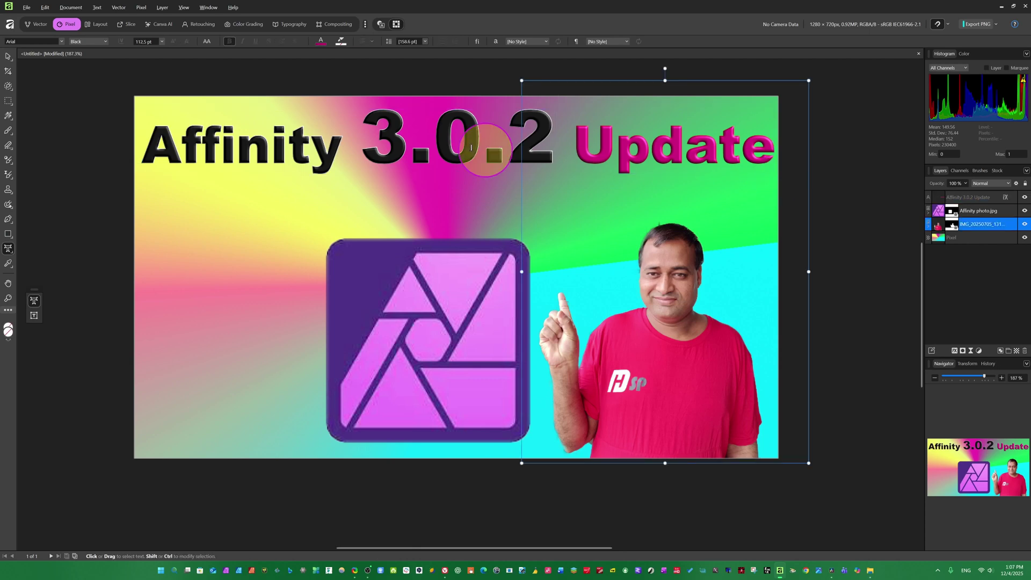
{"action": "left_click_drag", "start_coordinate": [358, 141], "coordinate": [553, 153]}
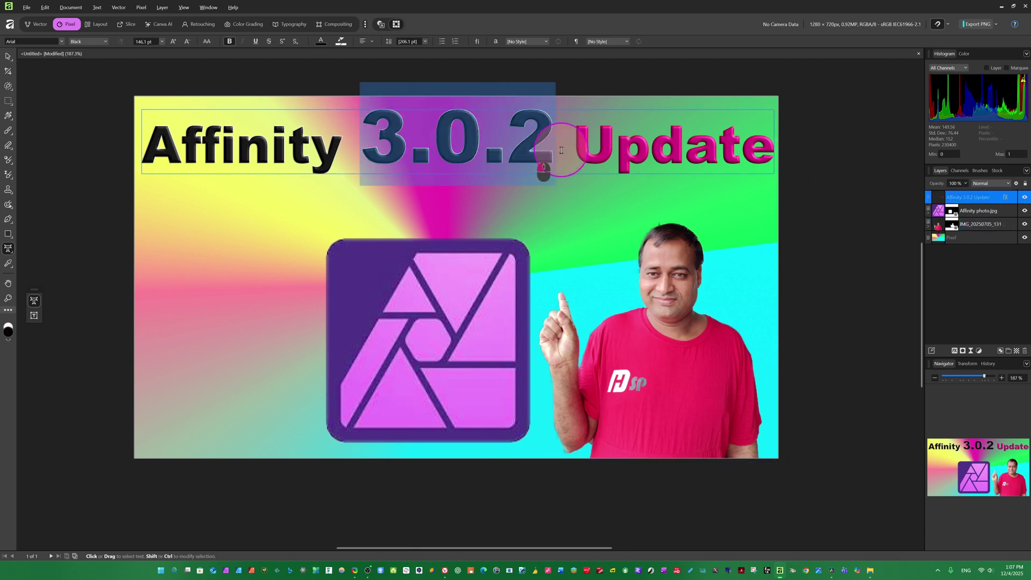
{"action": "left_click", "coordinate": [964, 54]}
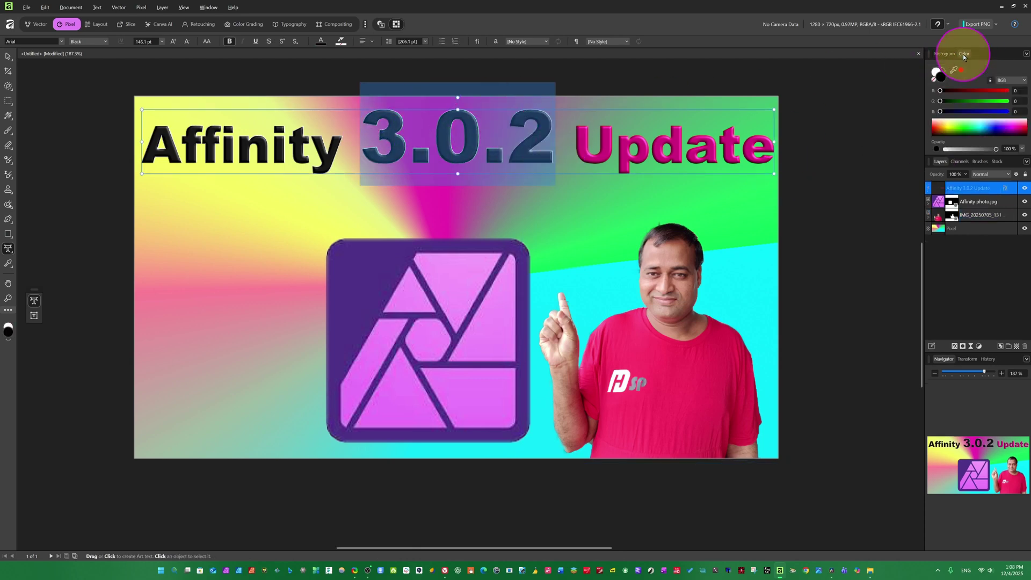
{"action": "left_click", "coordinate": [936, 72]}
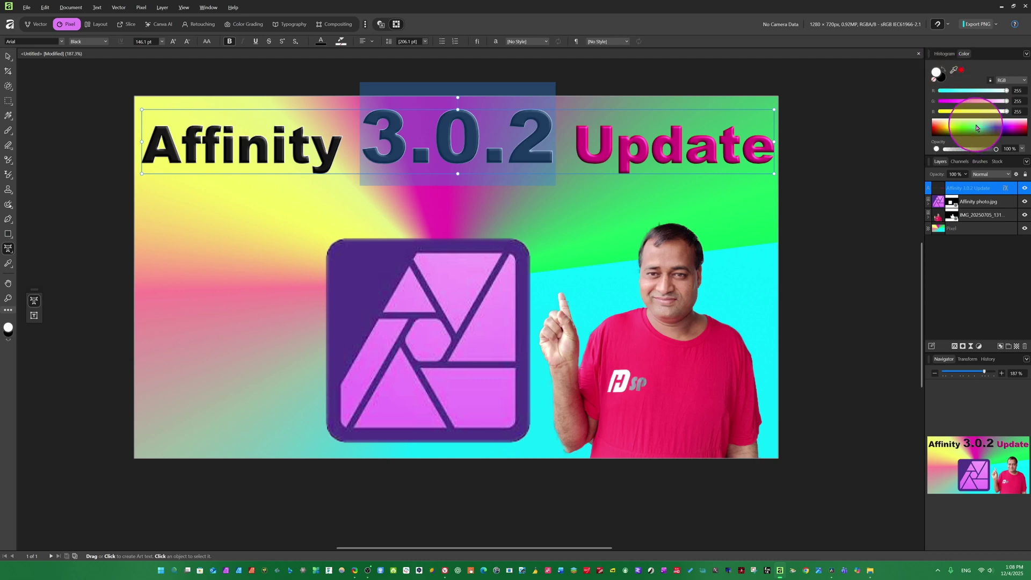
{"action": "left_click", "coordinate": [187, 41]}
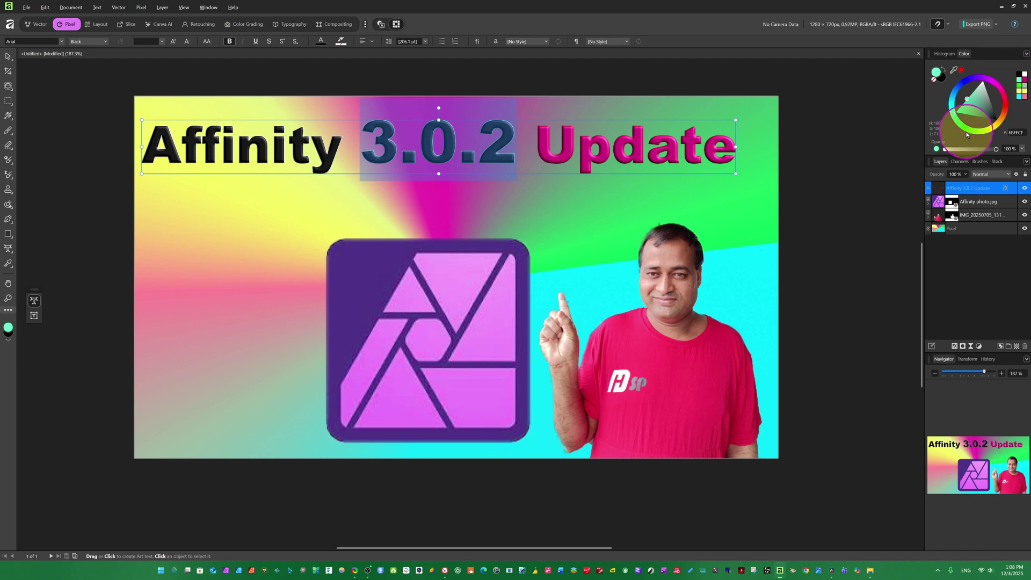
{"action": "key", "text": "Escape"}
{"action": "left_click_drag", "start_coordinate": [967, 128], "coordinate": [979, 136]}
Try a light green outer stroke (RGB 173, 255, 190) about 4.2 pt wide around the whole title
{"action": "left_click", "coordinate": [14, 239]}
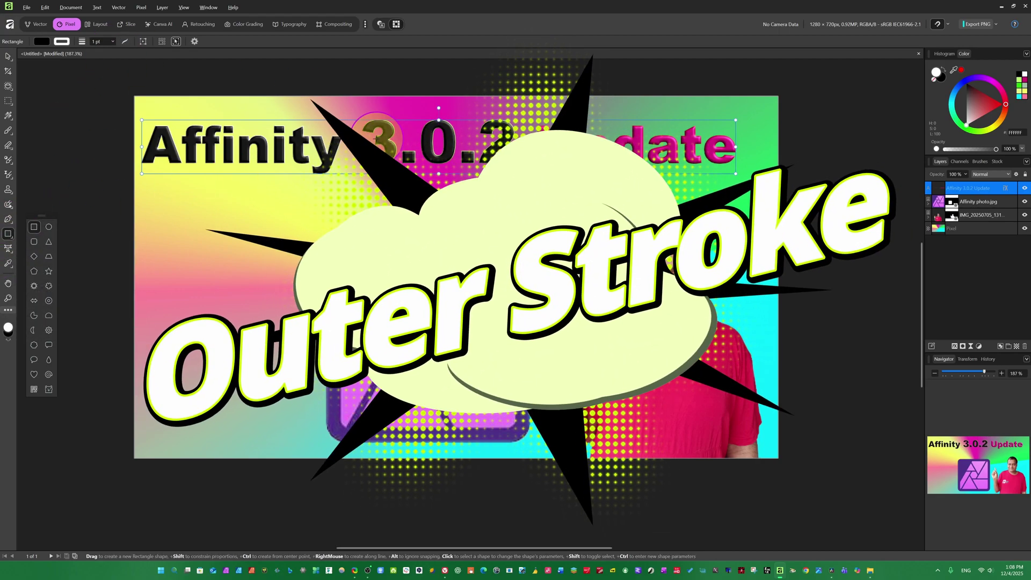
{"action": "key", "text": "t"}
{"action": "left_click_drag", "start_coordinate": [361, 144], "coordinate": [528, 142]}
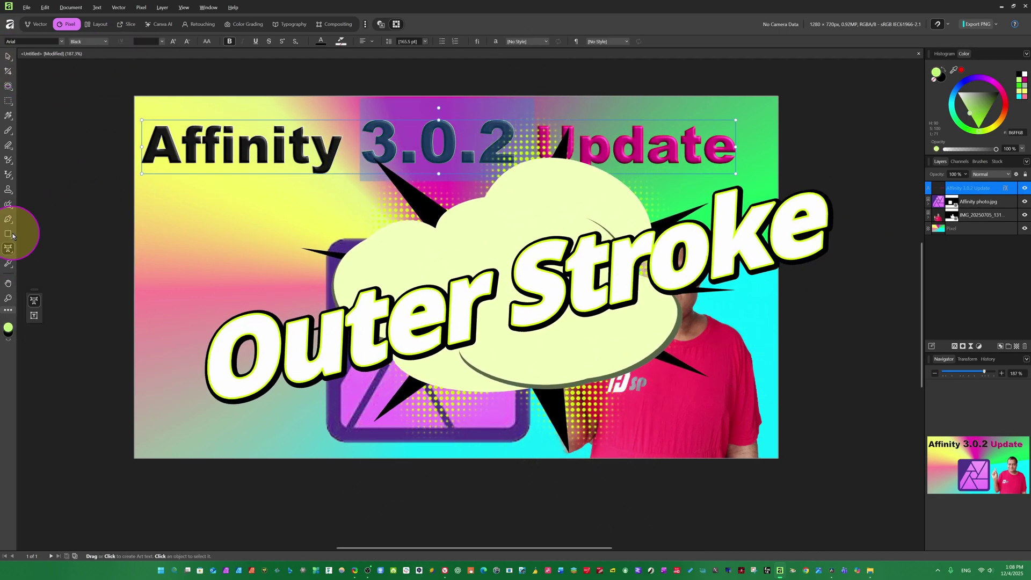
{"action": "left_click", "coordinate": [9, 234]}
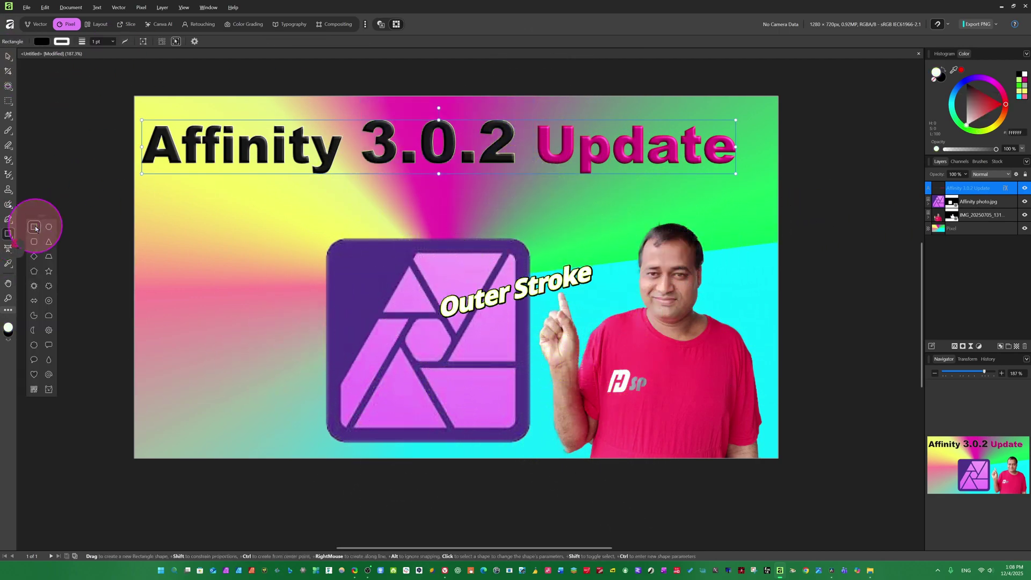
{"action": "left_click", "coordinate": [61, 41]}
{"action": "mouse_move", "coordinate": [45, 125]}
{"action": "left_mouse_down"}
{"action": "mouse_move", "coordinate": [33, 112]}
{"action": "mouse_move", "coordinate": [63, 114]}
{"action": "mouse_move", "coordinate": [38, 124]}
{"action": "mouse_move", "coordinate": [37, 102]}
{"action": "mouse_move", "coordinate": [59, 111]}
{"action": "mouse_move", "coordinate": [46, 124]}
{"action": "mouse_move", "coordinate": [43, 114]}
{"action": "mouse_move", "coordinate": [81, 110]}
{"action": "mouse_move", "coordinate": [54, 109]}
{"action": "left_mouse_up"}
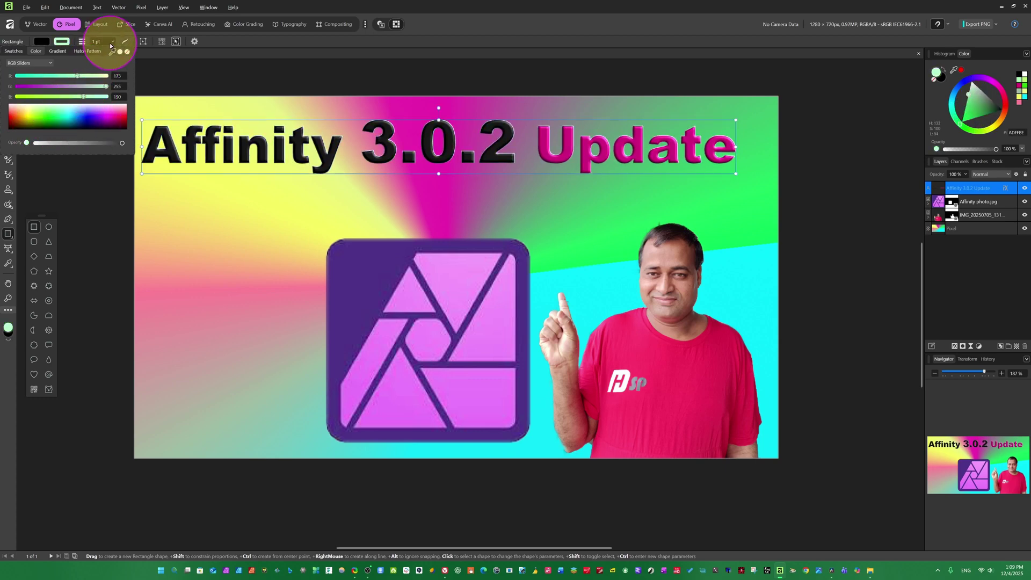
{"action": "left_click", "coordinate": [114, 42]}
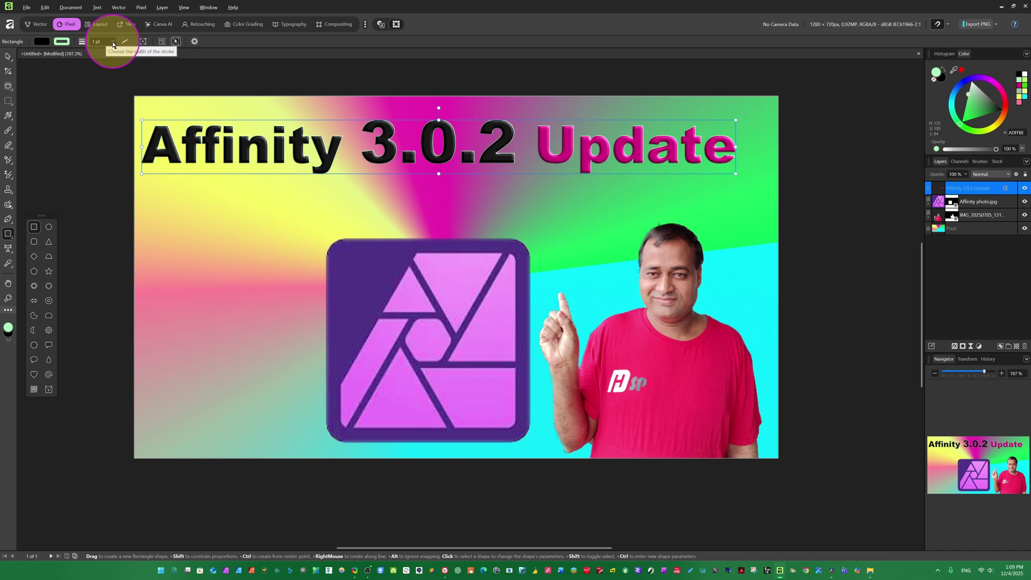
{"action": "mouse_move", "coordinate": [114, 50]}
{"action": "left_mouse_down"}
{"action": "mouse_move", "coordinate": [127, 51]}
{"action": "mouse_move", "coordinate": [118, 51]}
{"action": "left_mouse_up"}
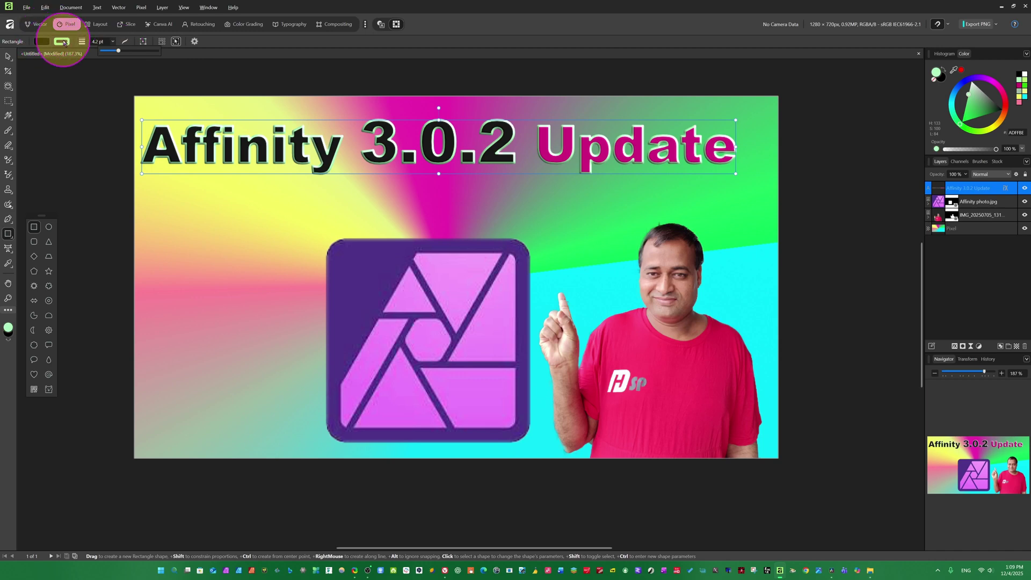
Try a pale cream color (RGB 244, 255, 224) for the title's outer stroke
{"action": "left_click", "coordinate": [63, 42]}
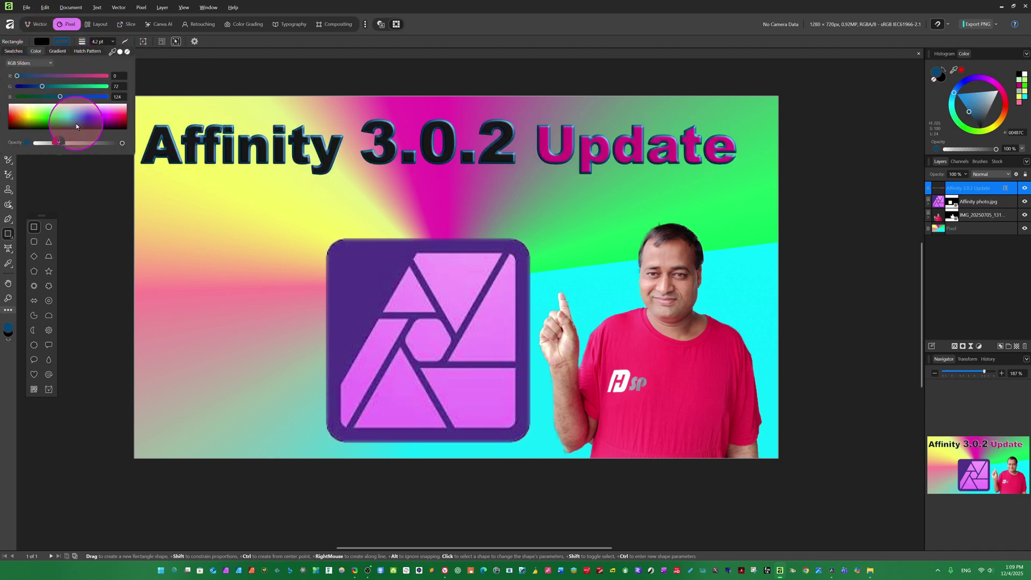
{"action": "left_click", "coordinate": [43, 108]}
{"action": "left_click_drag", "start_coordinate": [42, 108], "coordinate": [36, 108]}
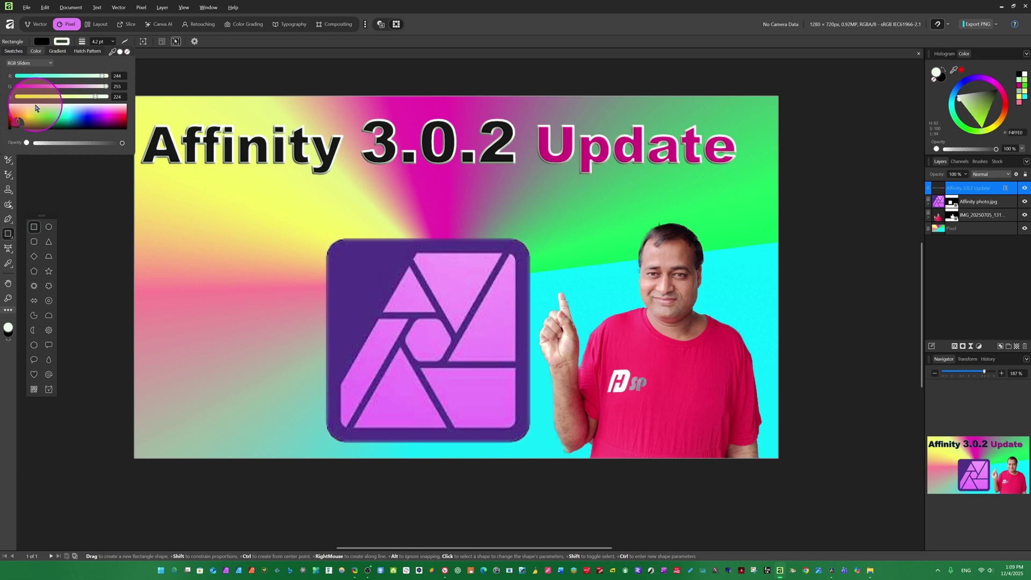
{"action": "left_click", "coordinate": [490, 118]}
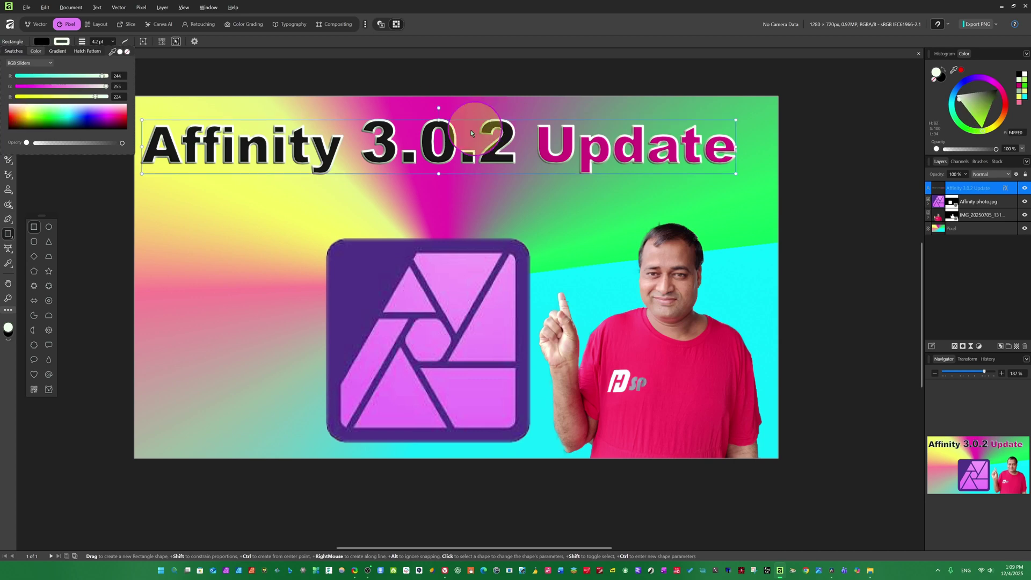
Set the title's stroke width to 0 pt and enlarge the title proportionally until it spans nearly the full page width
{"action": "left_click", "coordinate": [112, 40]}
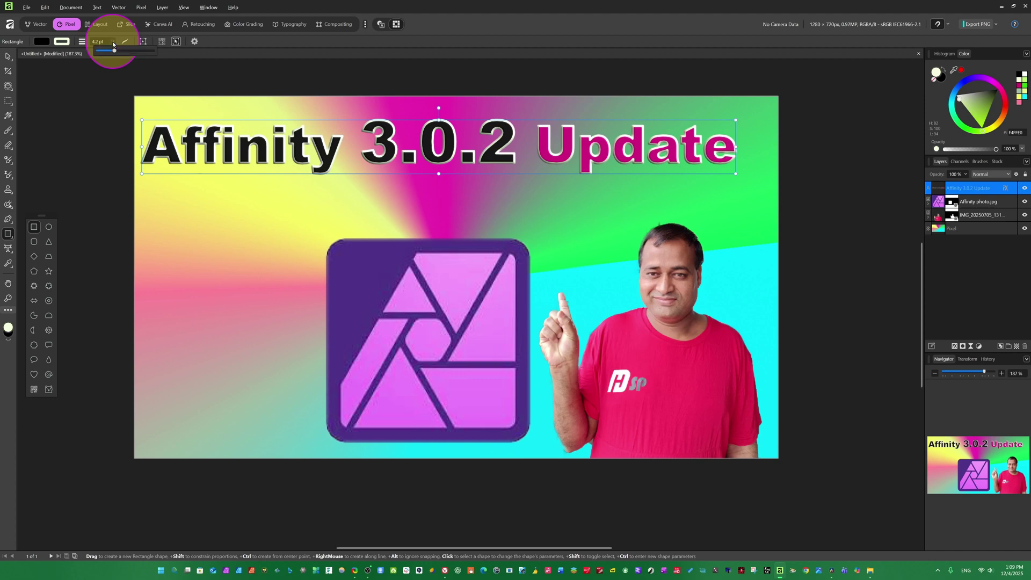
{"action": "left_click_drag", "start_coordinate": [115, 51], "coordinate": [99, 51]}
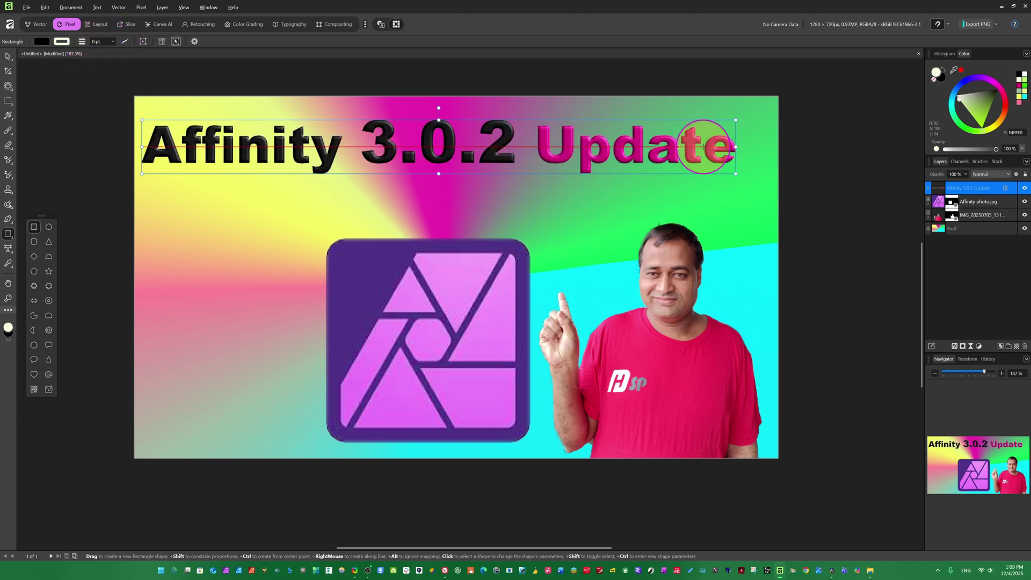
{"action": "left_click_drag", "start_coordinate": [737, 176], "coordinate": [767, 176]}
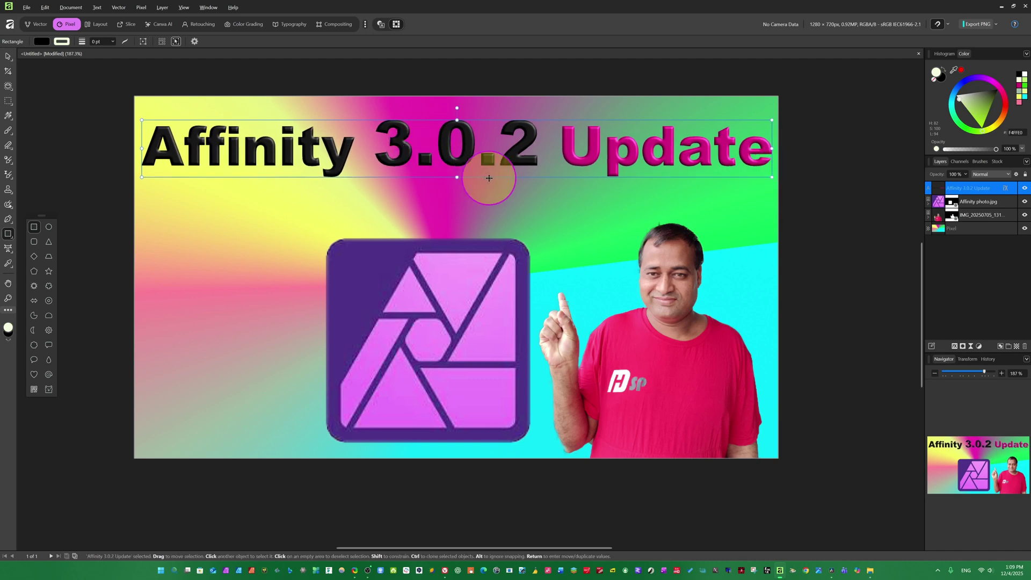
{"action": "left_click", "coordinate": [8, 57]}
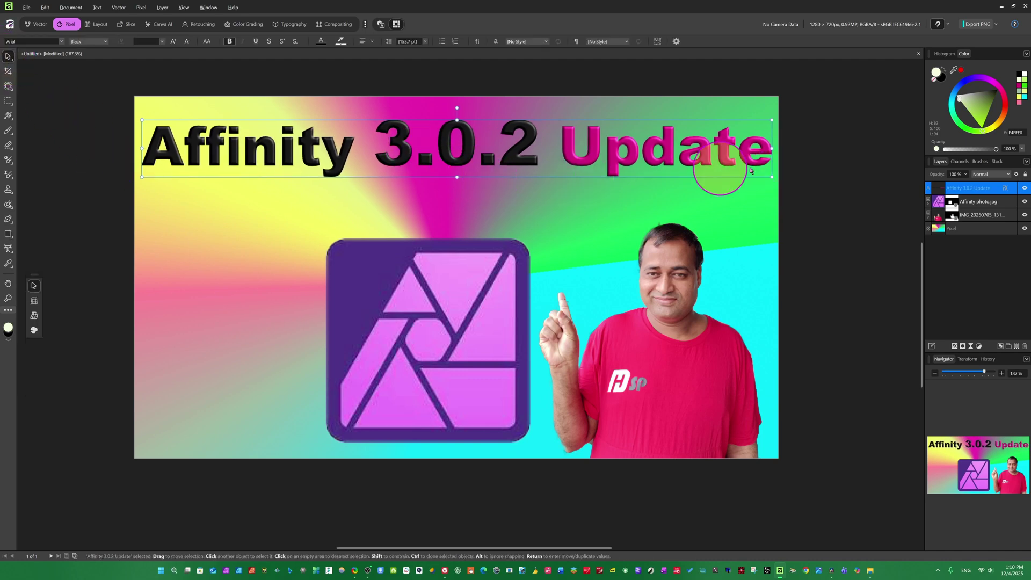
View the page's histogram, return to the color wheel, and select the man's photo and logo layers in turn
{"action": "left_click", "coordinate": [949, 53]}
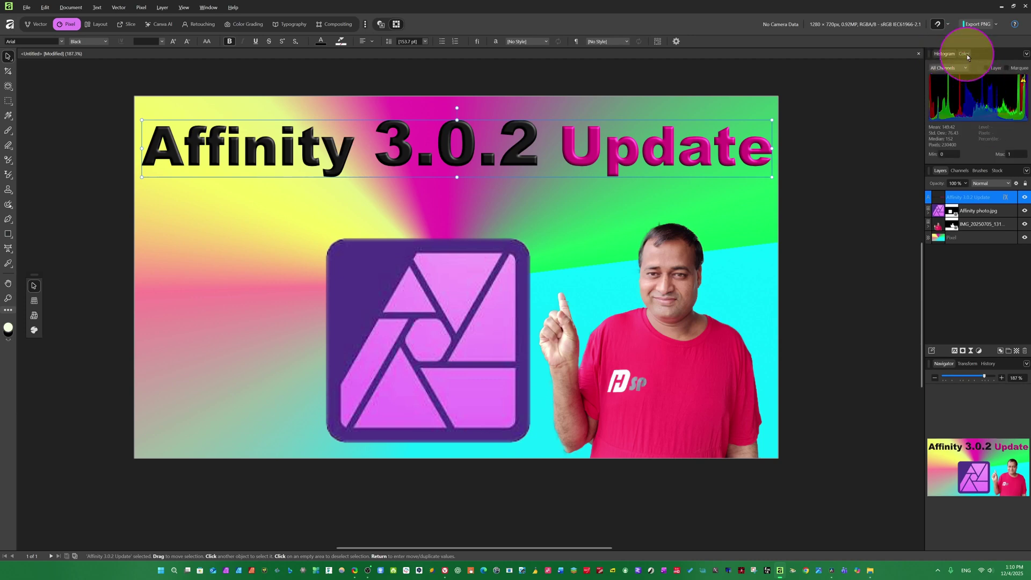
{"action": "left_click", "coordinate": [965, 53]}
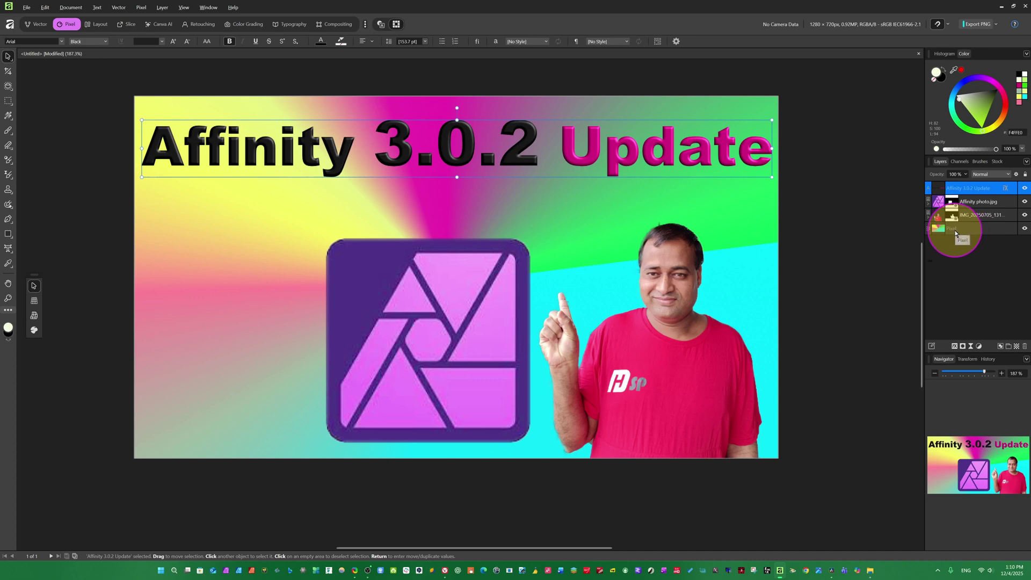
{"action": "left_click", "coordinate": [982, 216]}
{"action": "left_click", "coordinate": [981, 202]}
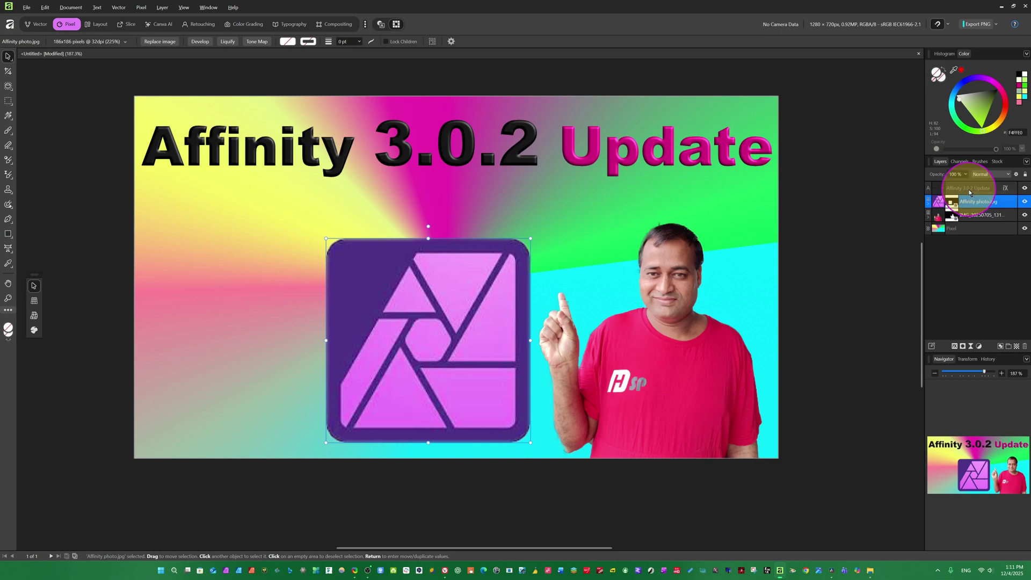
Review the quick export options for the selected title alone, keeping Ask for Location as the destination, then deselect it
{"action": "left_click", "coordinate": [969, 188]}
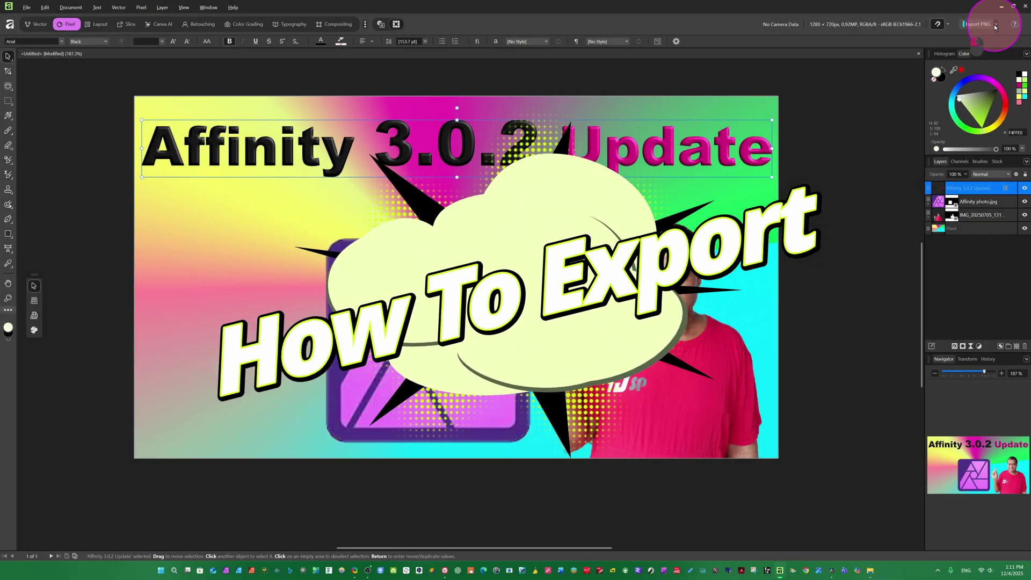
{"action": "left_click", "coordinate": [995, 25]}
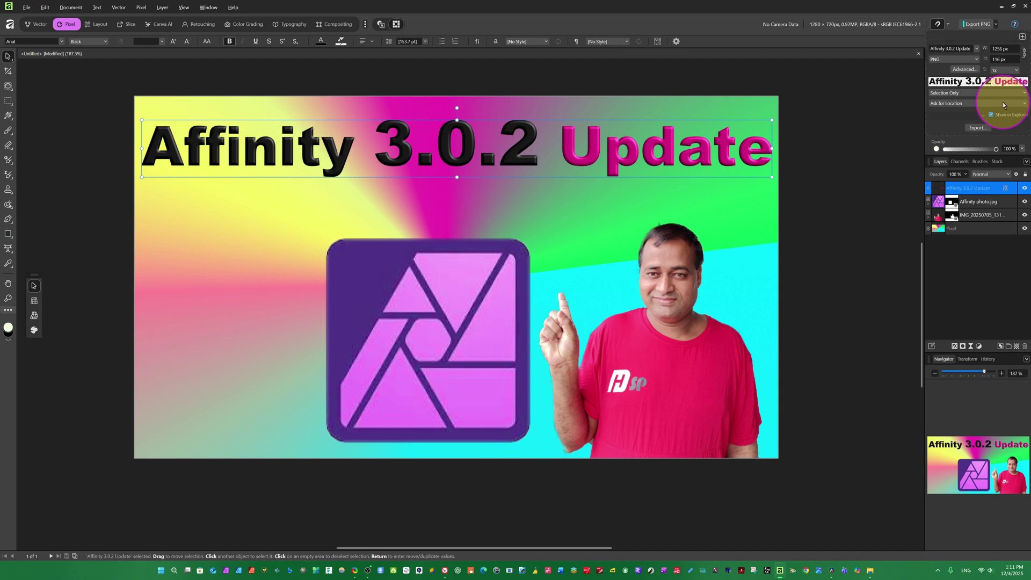
{"action": "left_click", "coordinate": [1020, 104]}
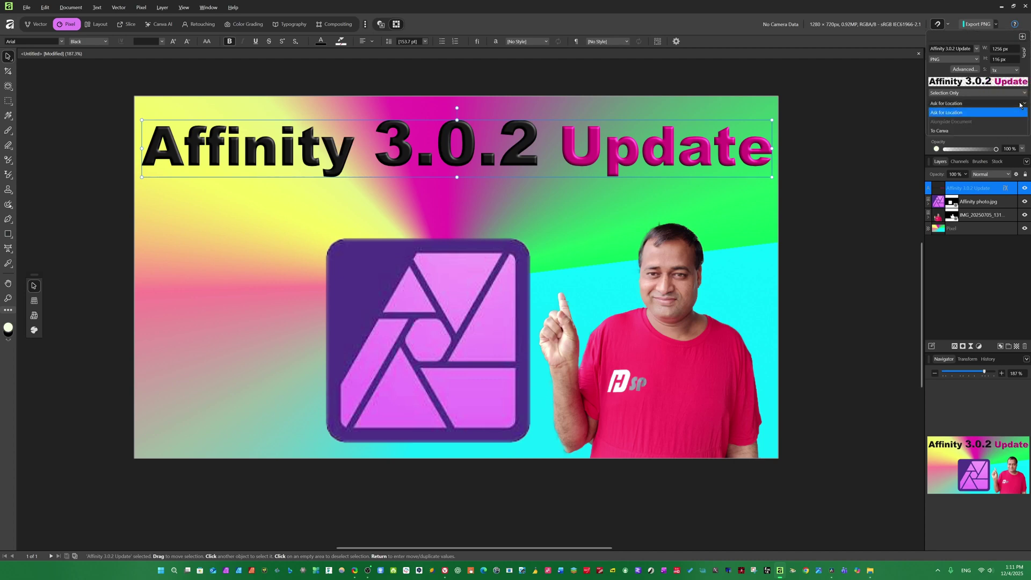
{"action": "left_click", "coordinate": [947, 114]}
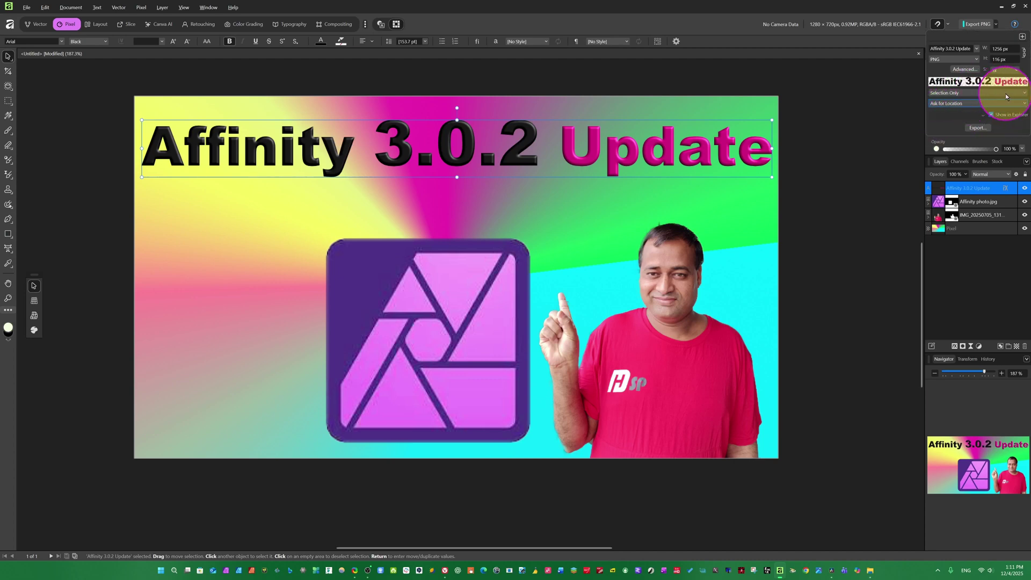
{"action": "left_click", "coordinate": [887, 103]}
Examine the file formats offered for exporting the whole document, from PNG and JPEG to WebP and JPEG XL, keeping PNG
{"action": "left_click", "coordinate": [979, 24]}
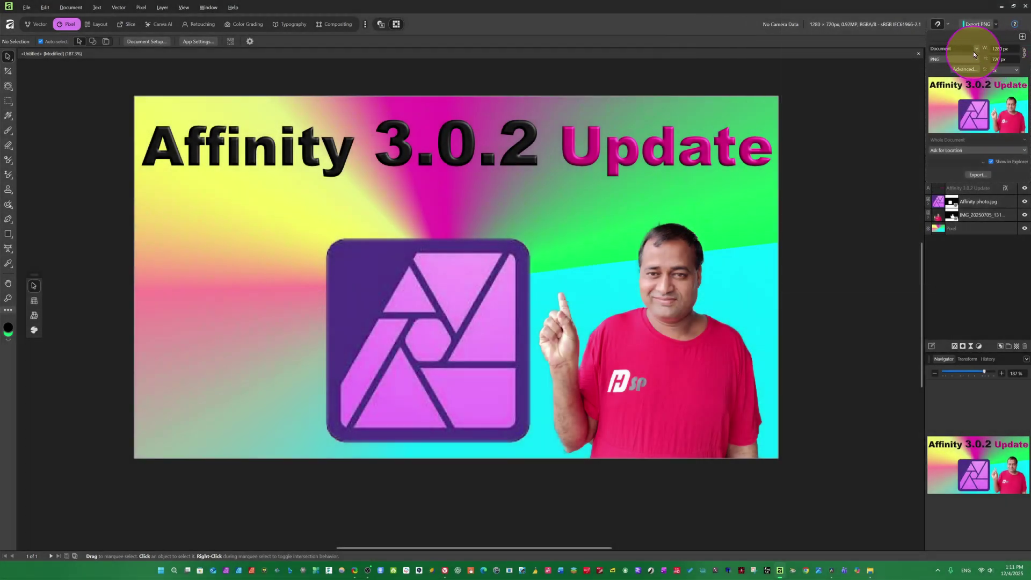
{"action": "left_click", "coordinate": [975, 58]}
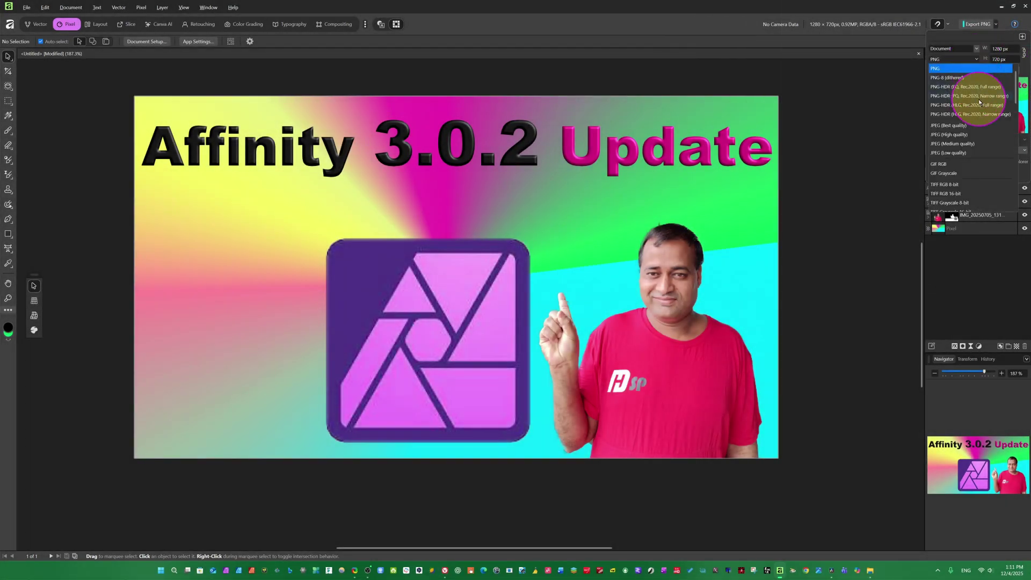
{"action": "scroll", "coordinate": [949, 145], "scroll_direction": "up", "scroll_amount": 1}
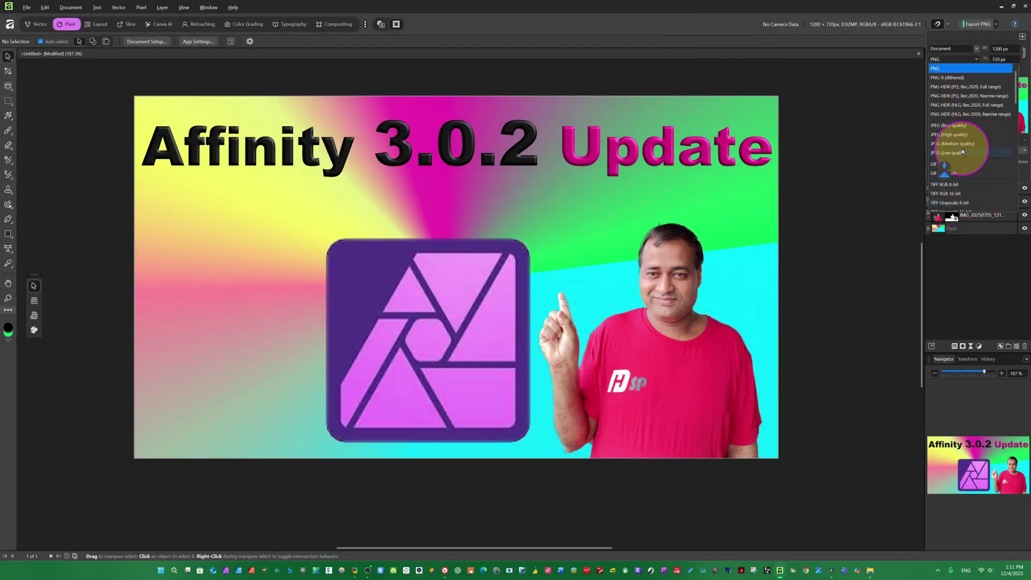
{"action": "left_click", "coordinate": [976, 70]}
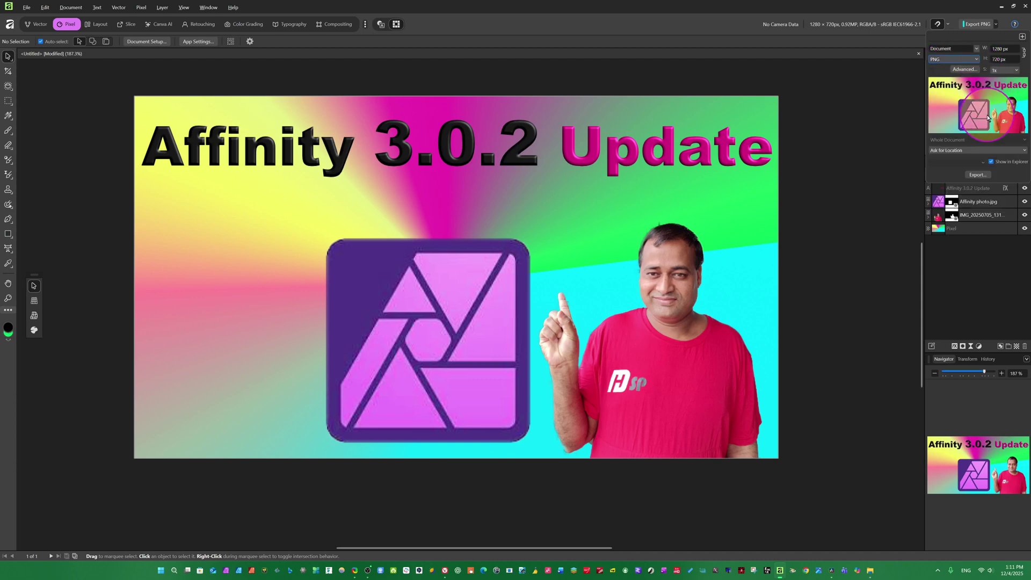
{"action": "left_click", "coordinate": [972, 60]}
{"action": "scroll", "coordinate": [984, 154], "scroll_direction": "down", "scroll_amount": 5}
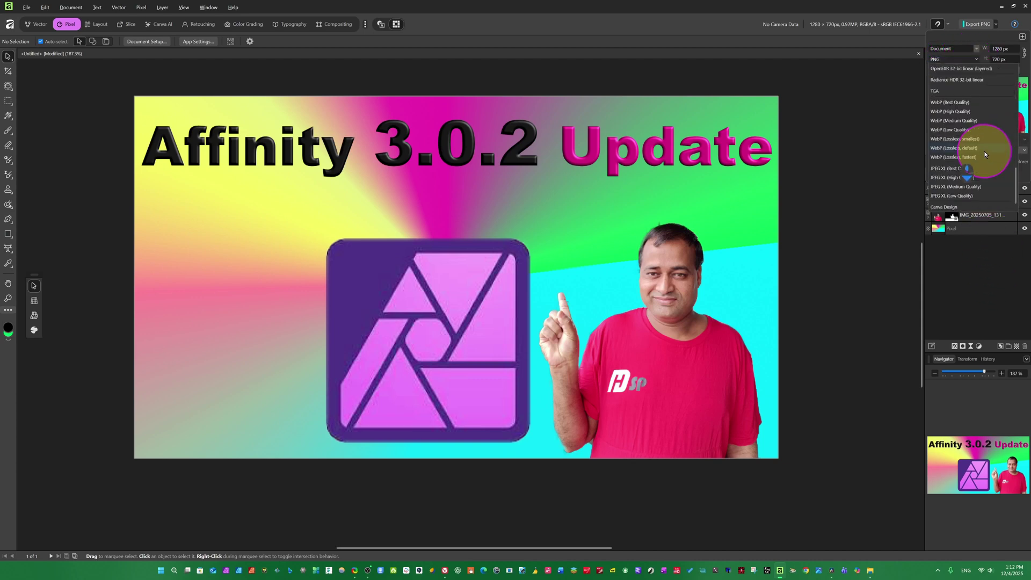
{"action": "left_click", "coordinate": [888, 168]}
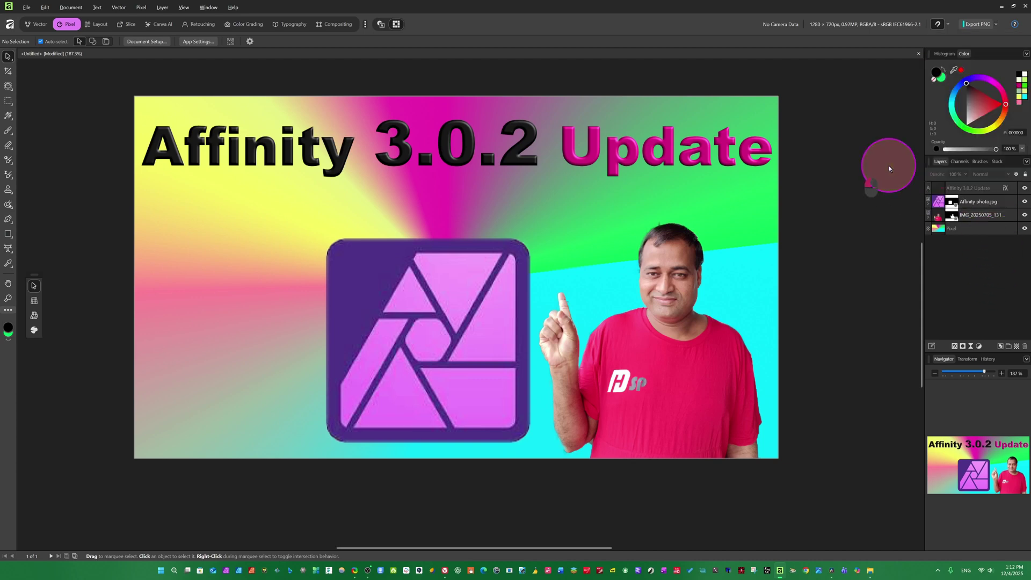
Start exporting the whole document as a PNG file and browse the folders for a save location
{"action": "left_click", "coordinate": [975, 24]}
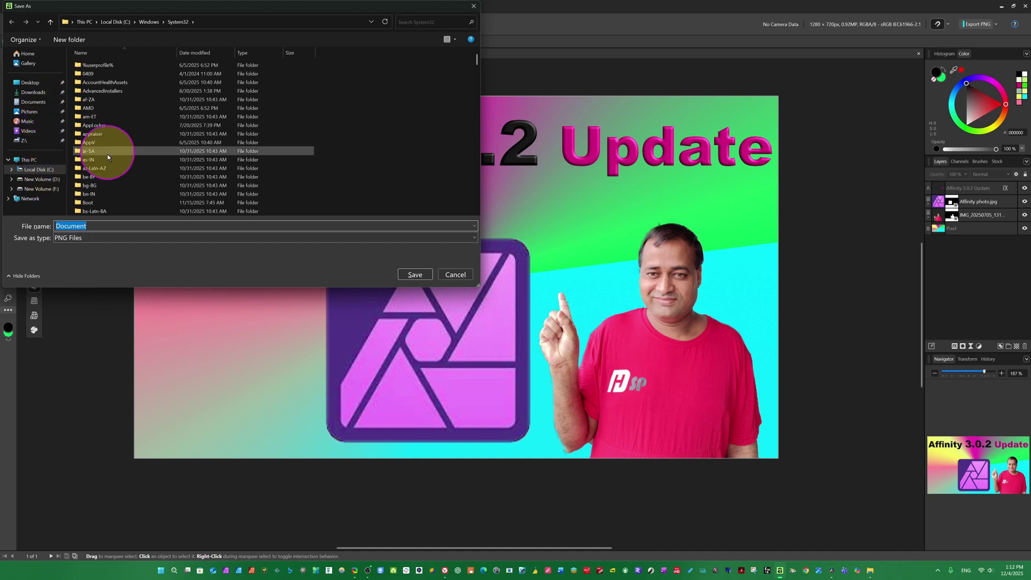
{"action": "scroll", "coordinate": [139, 183], "scroll_direction": "down", "scroll_amount": 8}
{"action": "scroll", "coordinate": [146, 187], "scroll_direction": "down", "scroll_amount": 15}
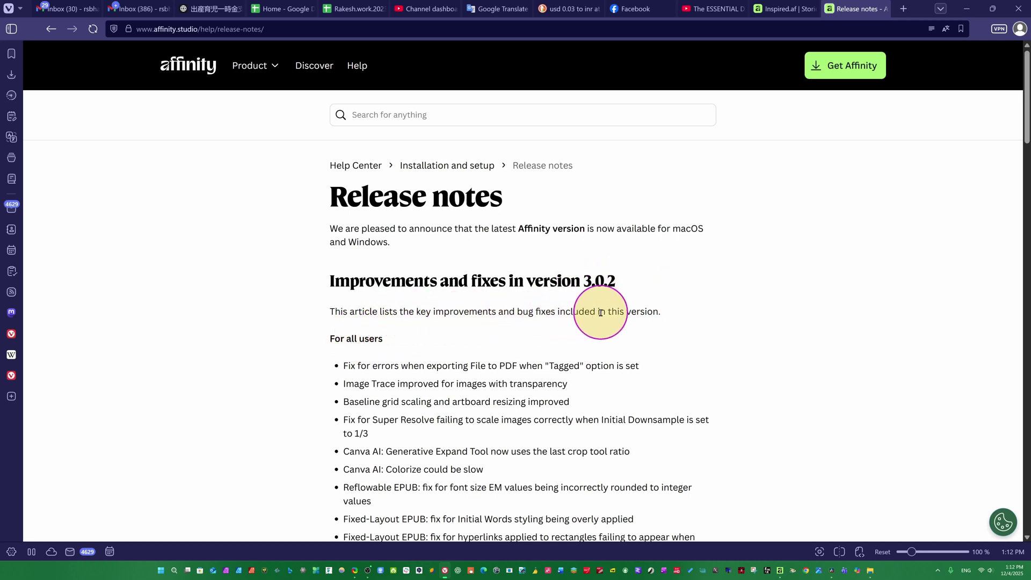
Read through the version 3.0.2 improvements and fixes on the Affinity release notes page in the browser, then switch back to Affinity
{"action": "scroll", "coordinate": [537, 336], "scroll_direction": "down", "scroll_amount": 4}
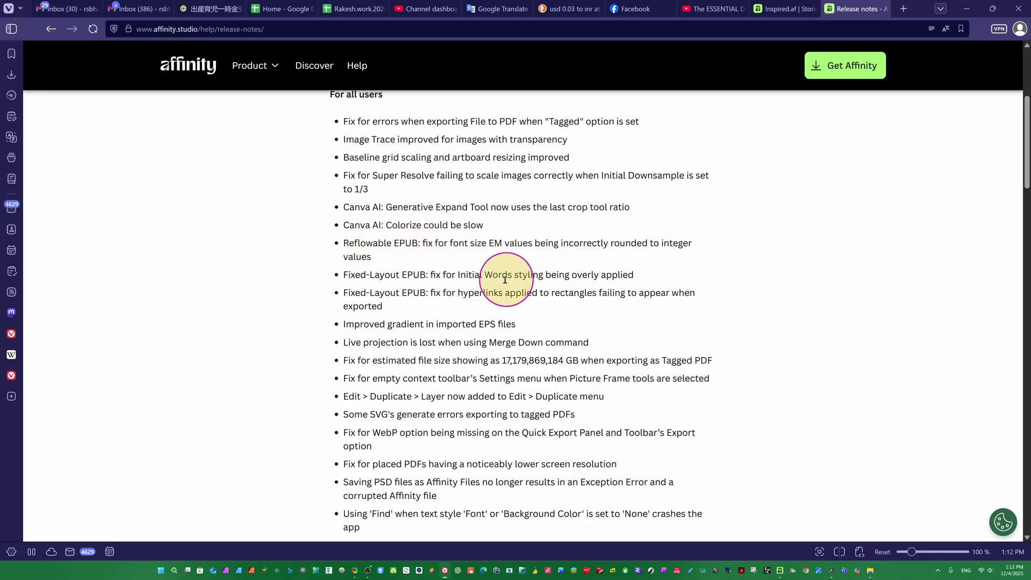
{"action": "scroll", "coordinate": [448, 271], "scroll_direction": "down", "scroll_amount": 12}
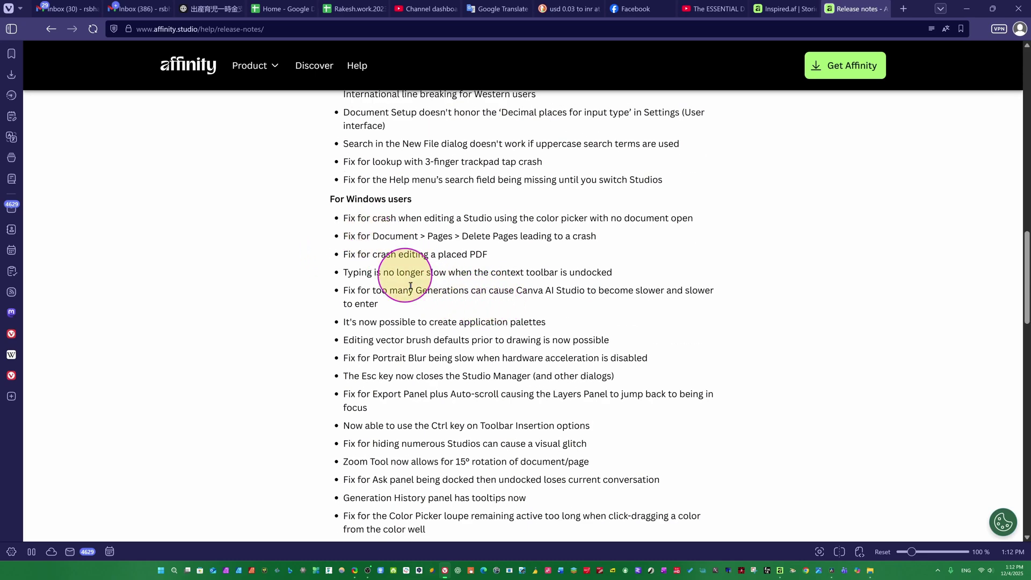
{"action": "scroll", "coordinate": [422, 333], "scroll_direction": "down", "scroll_amount": 8}
{"action": "scroll", "coordinate": [421, 332], "scroll_direction": "up", "scroll_amount": 20}
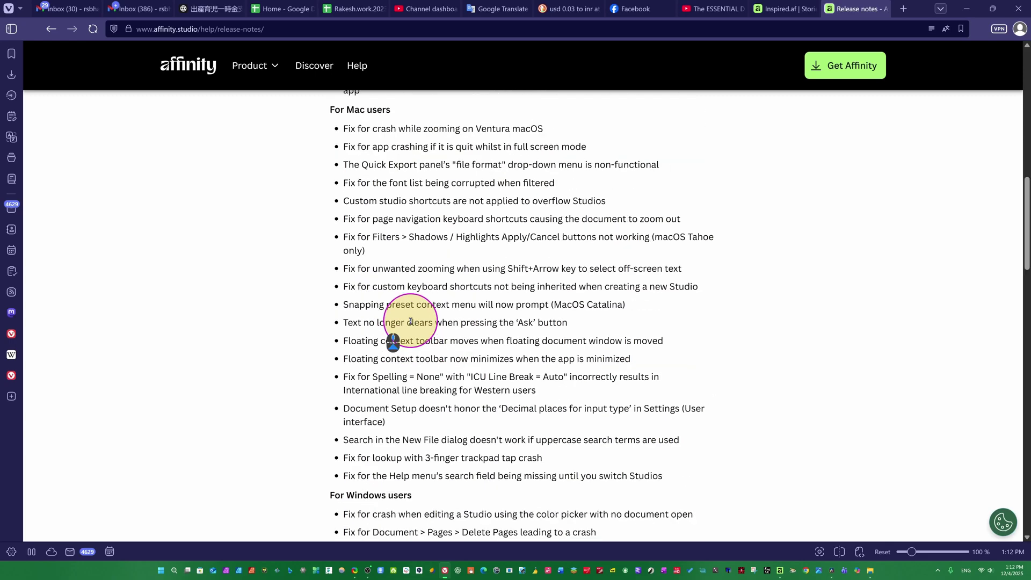
{"action": "scroll", "coordinate": [398, 330], "scroll_direction": "up", "scroll_amount": 5}
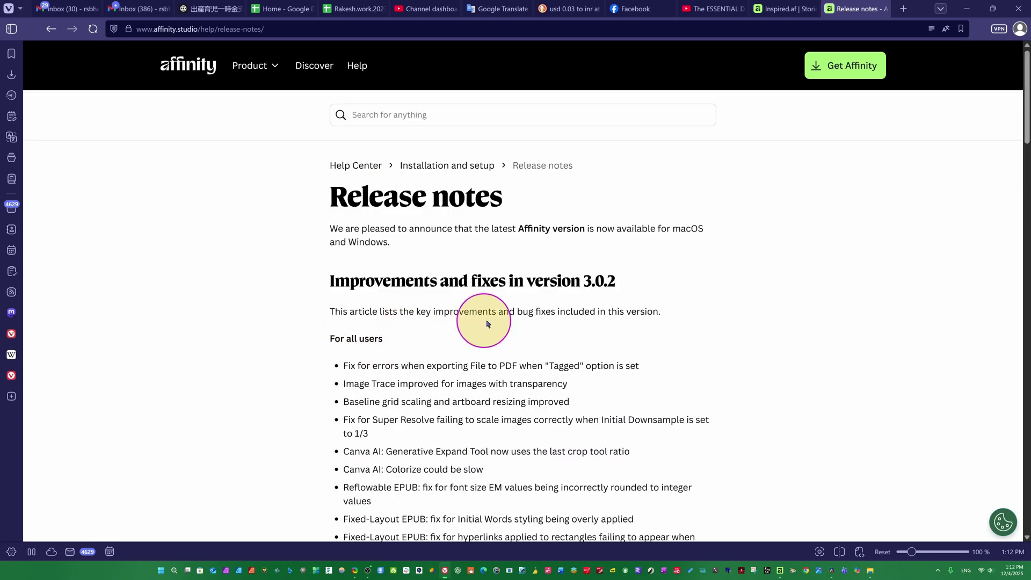
{"action": "scroll", "coordinate": [472, 430], "scroll_direction": "down", "scroll_amount": 9}
{"action": "scroll", "coordinate": [454, 423], "scroll_direction": "down", "scroll_amount": 12}
{"action": "scroll", "coordinate": [456, 288], "scroll_direction": "up", "scroll_amount": 5}
{"action": "scroll", "coordinate": [428, 269], "scroll_direction": "down", "scroll_amount": 5}
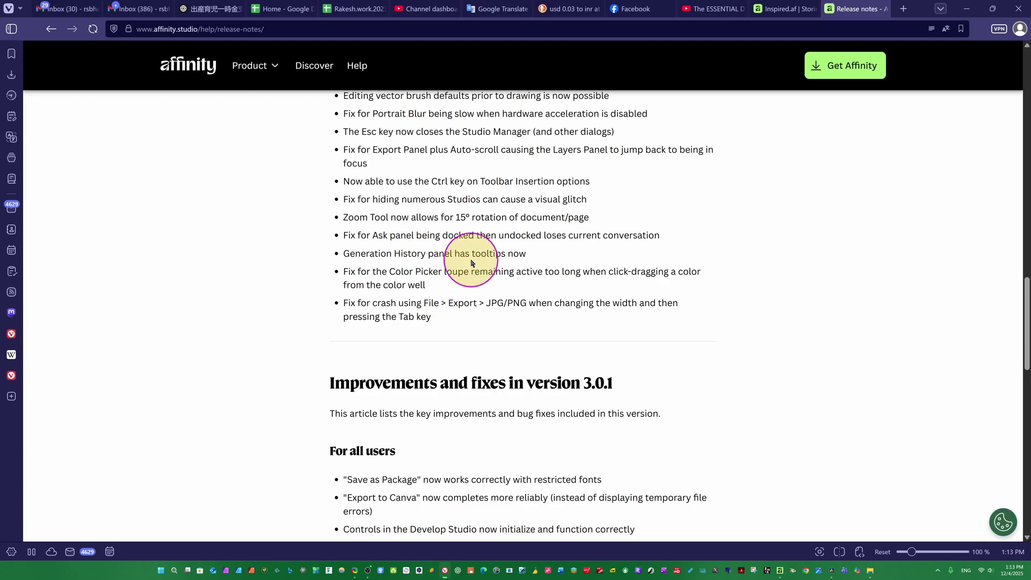
{"action": "scroll", "coordinate": [460, 262], "scroll_direction": "down", "scroll_amount": 15}
{"action": "scroll", "coordinate": [458, 279], "scroll_direction": "up", "scroll_amount": 15}
{"action": "scroll", "coordinate": [463, 344], "scroll_direction": "up", "scroll_amount": 20}
{"action": "key", "text": "alt+Tab"}
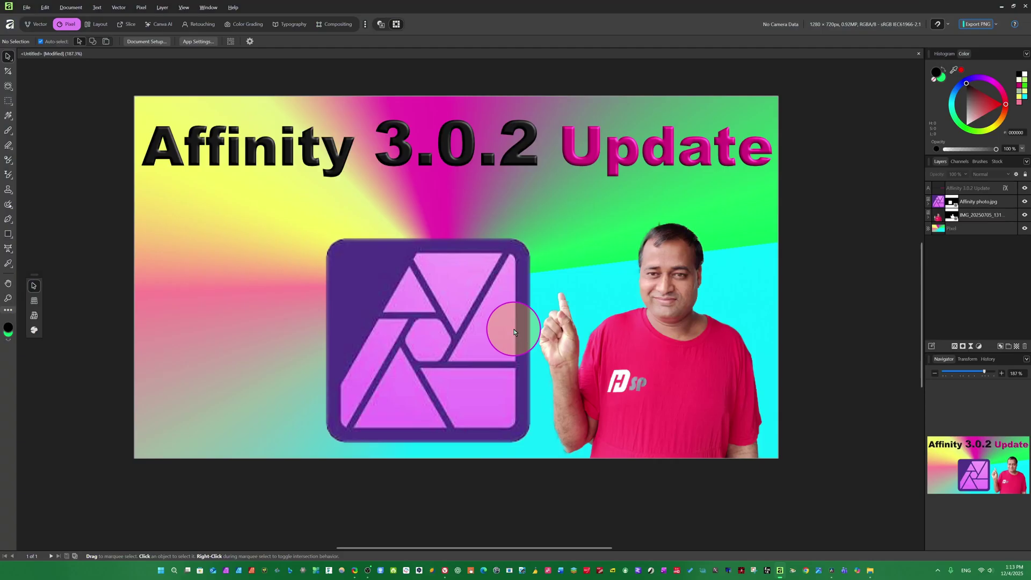